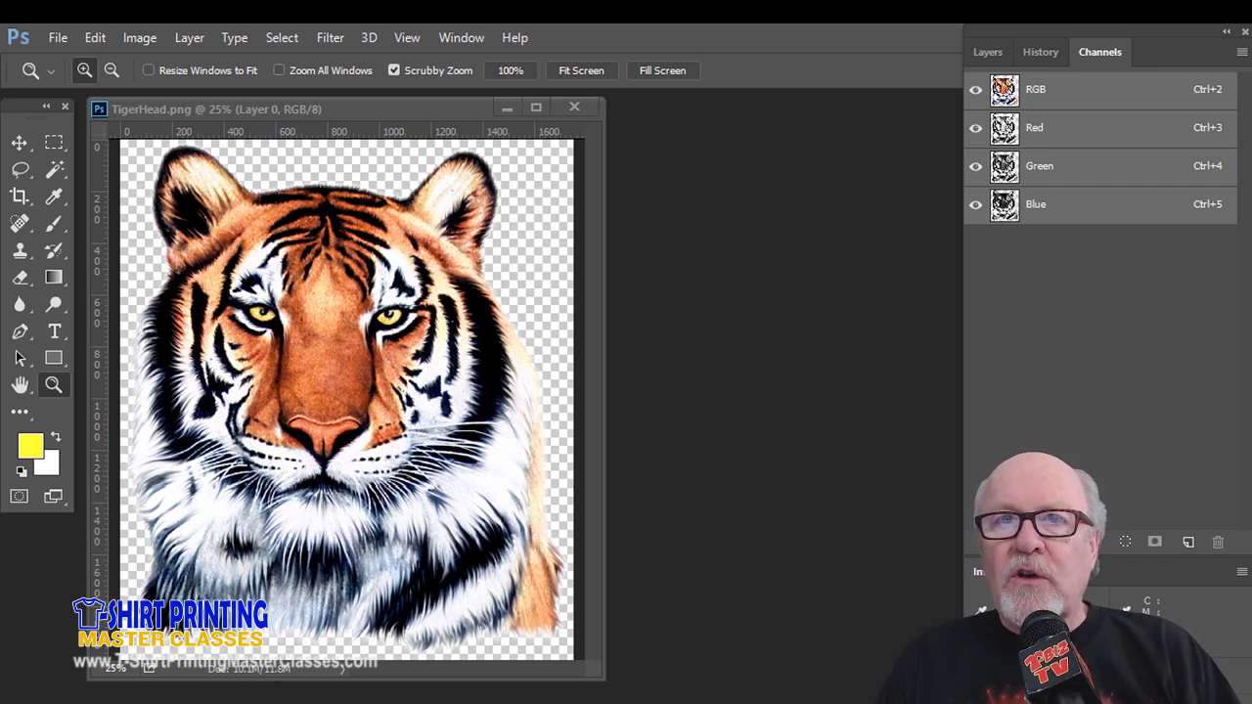
# Step: Bring up the Open dialog to browse the Student Work Files folder for the TigerHead files
pyautogui.hotkey('ctrl', 'o')
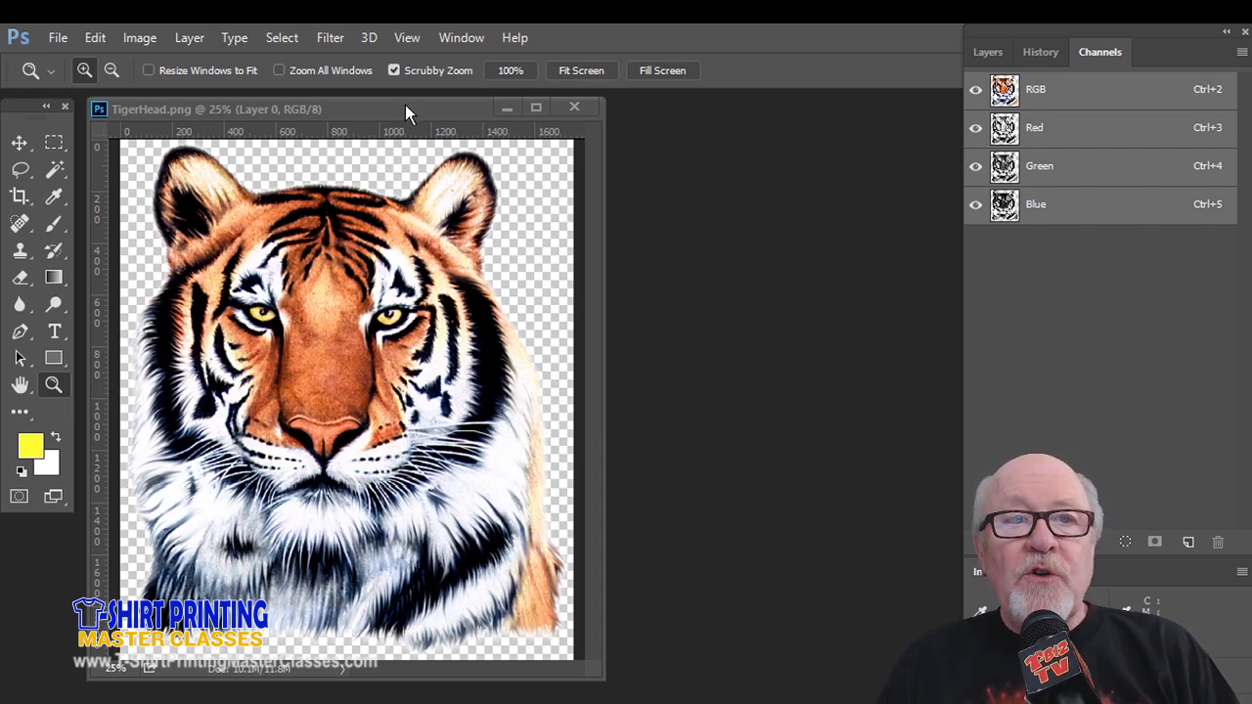
# Step: Nudge the tiger document window and Channels panel dock into place, then open the Select menu
pyautogui.moveTo(405, 105); pyautogui.dragTo(400, 118)
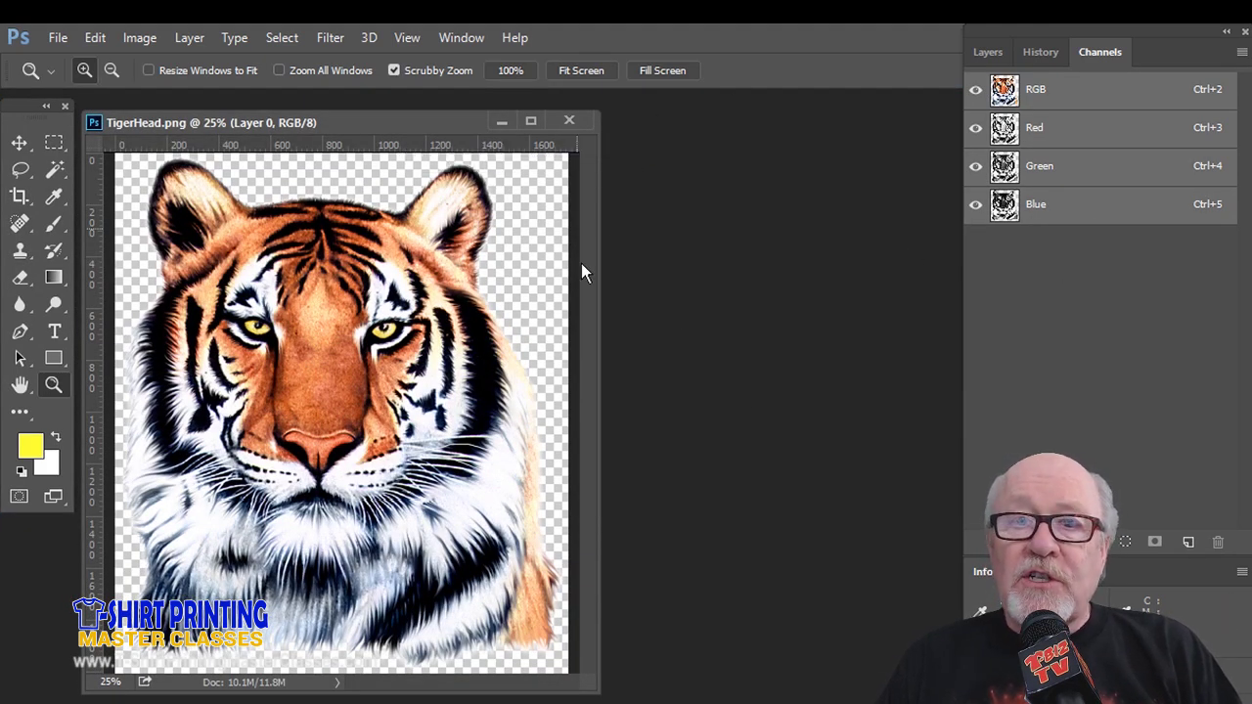
pyautogui.moveTo(1028, 35); pyautogui.dragTo(1035, 33)
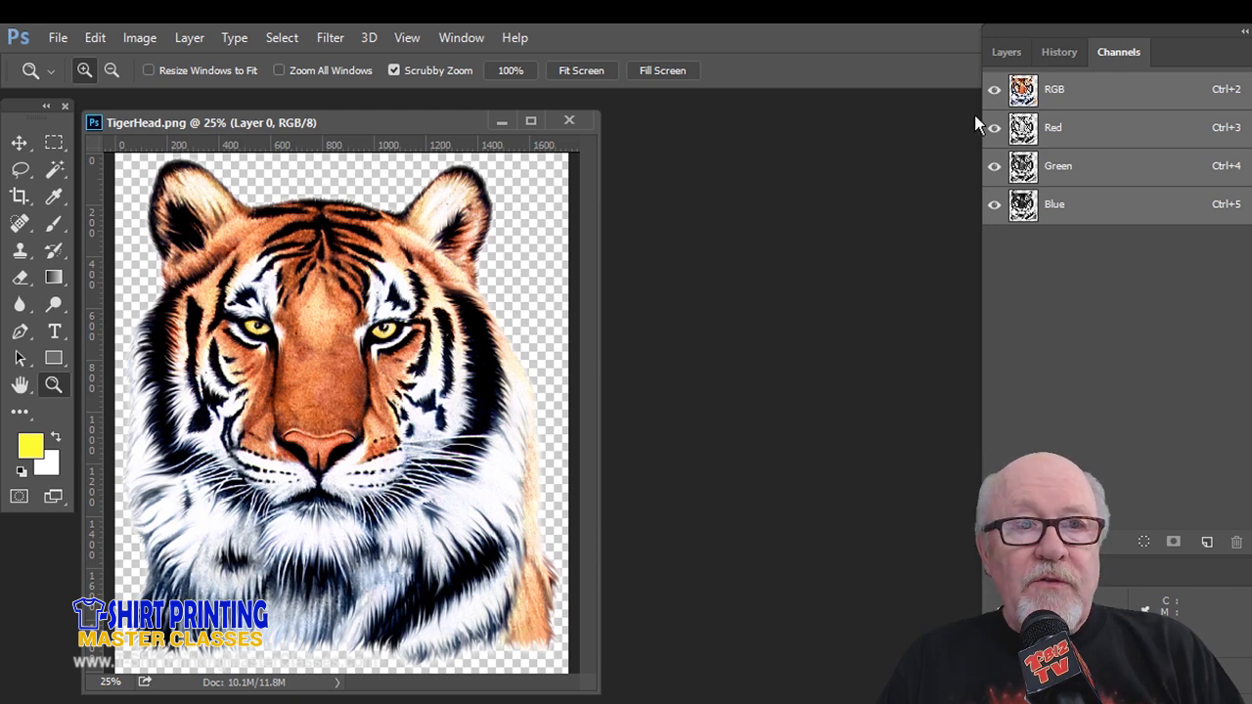
pyautogui.moveTo(425, 115); pyautogui.dragTo(427, 111)
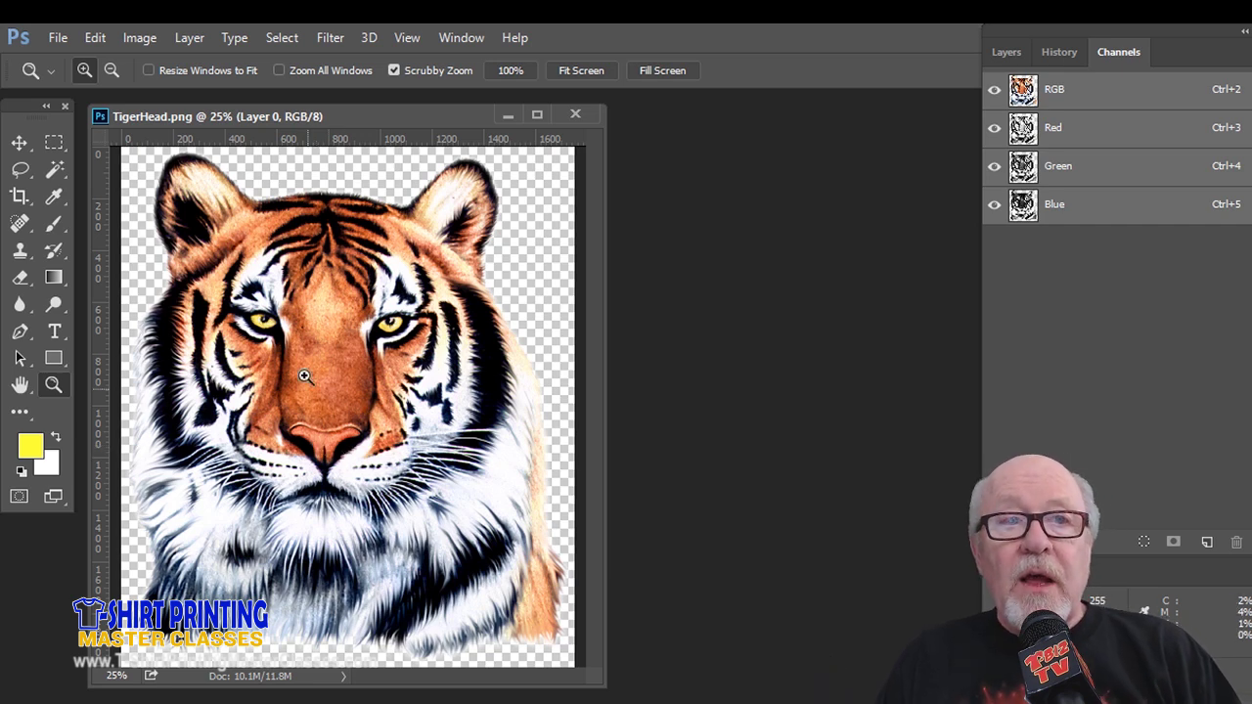
pyautogui.click(291, 37)
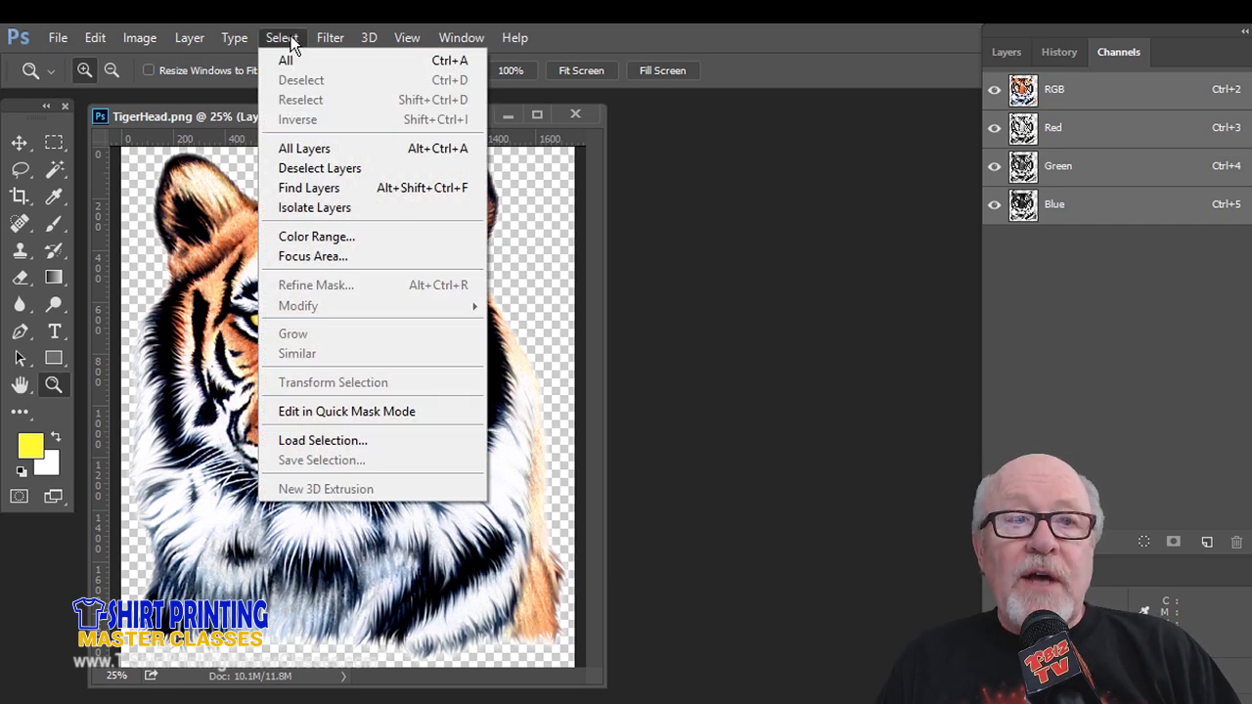
# Step: Select the black stripes by inverted Color Range at fuzziness 200, float Channels, and save as Alpha 1
pyautogui.click(318, 237)
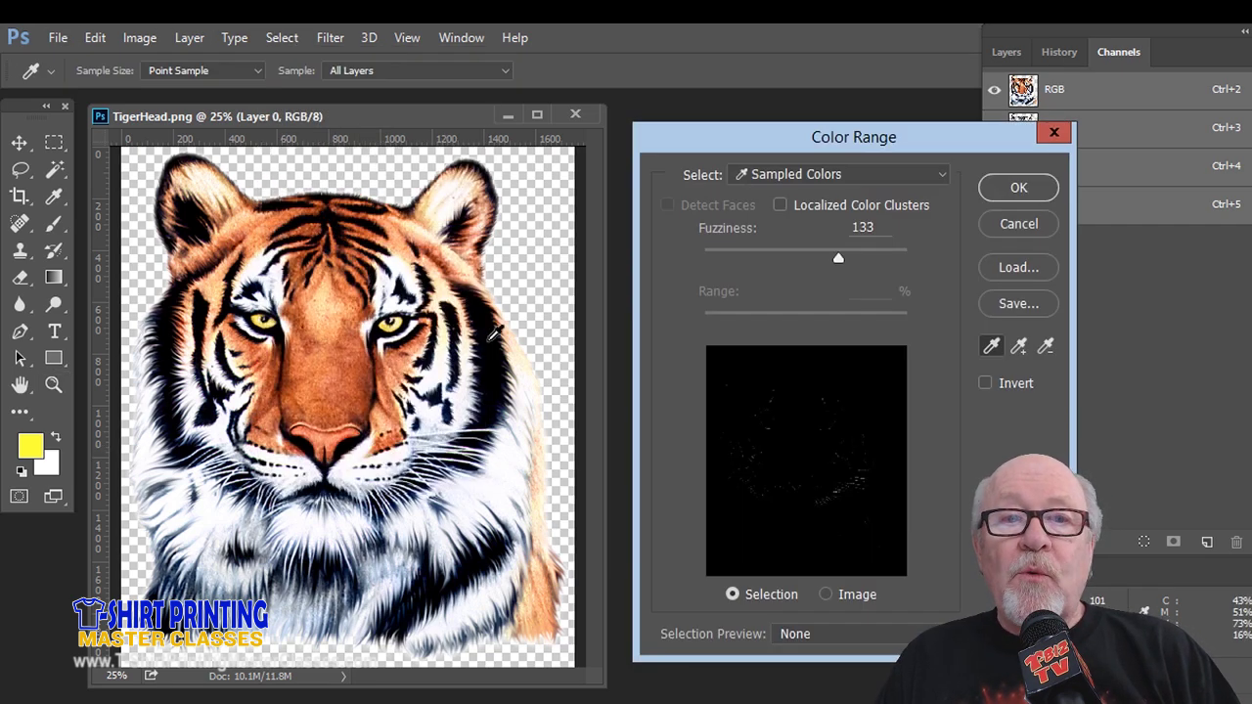
pyautogui.click(491, 342)
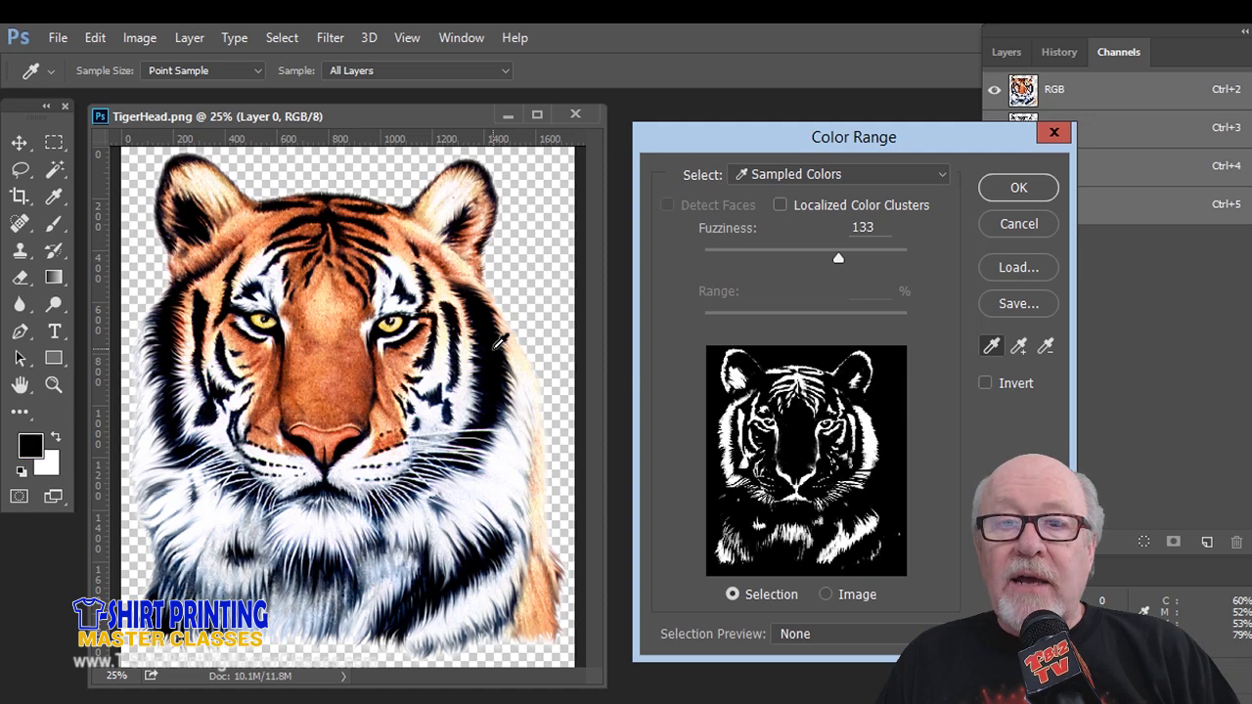
pyautogui.click(984, 384)
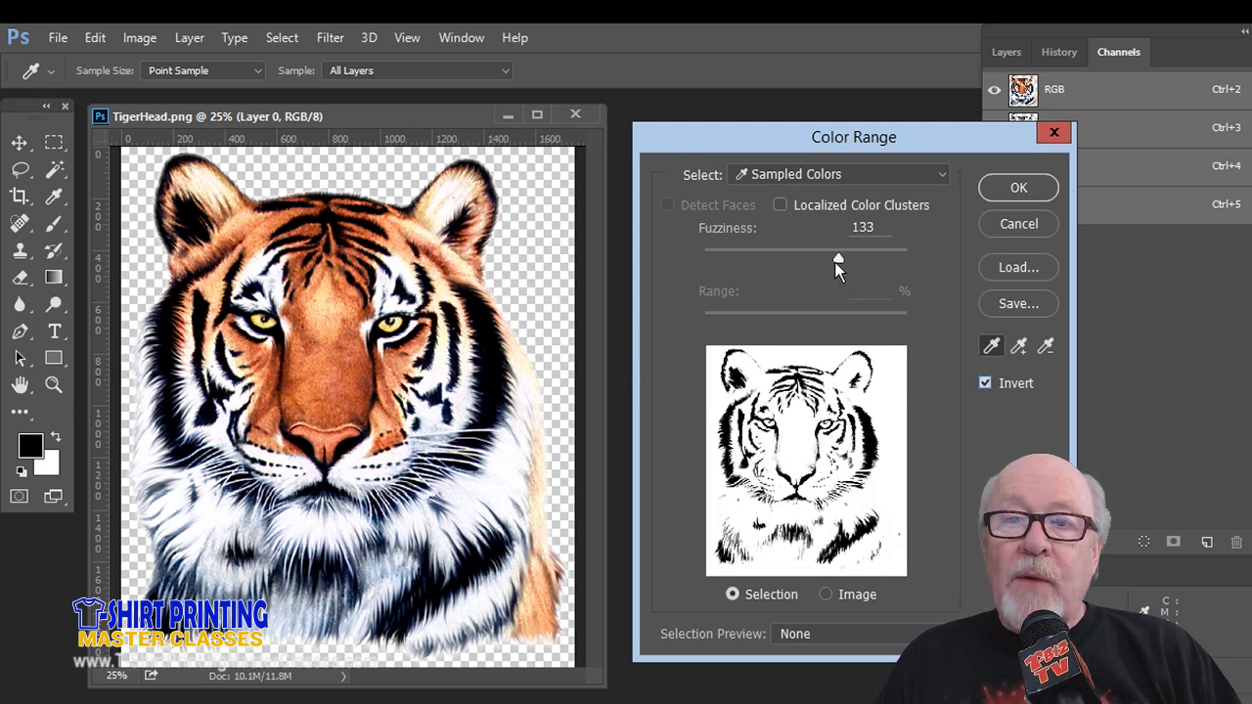
pyautogui.moveTo(839, 262); pyautogui.dragTo(912, 258)
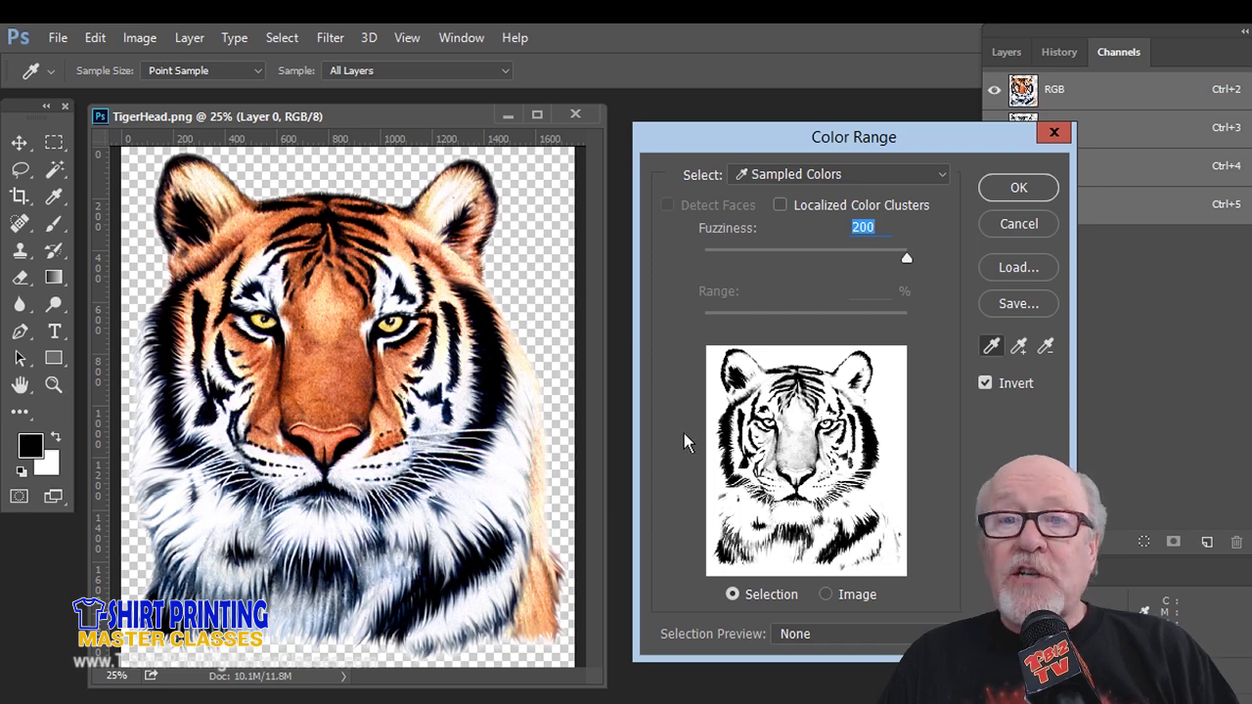
pyautogui.click(1018, 188)
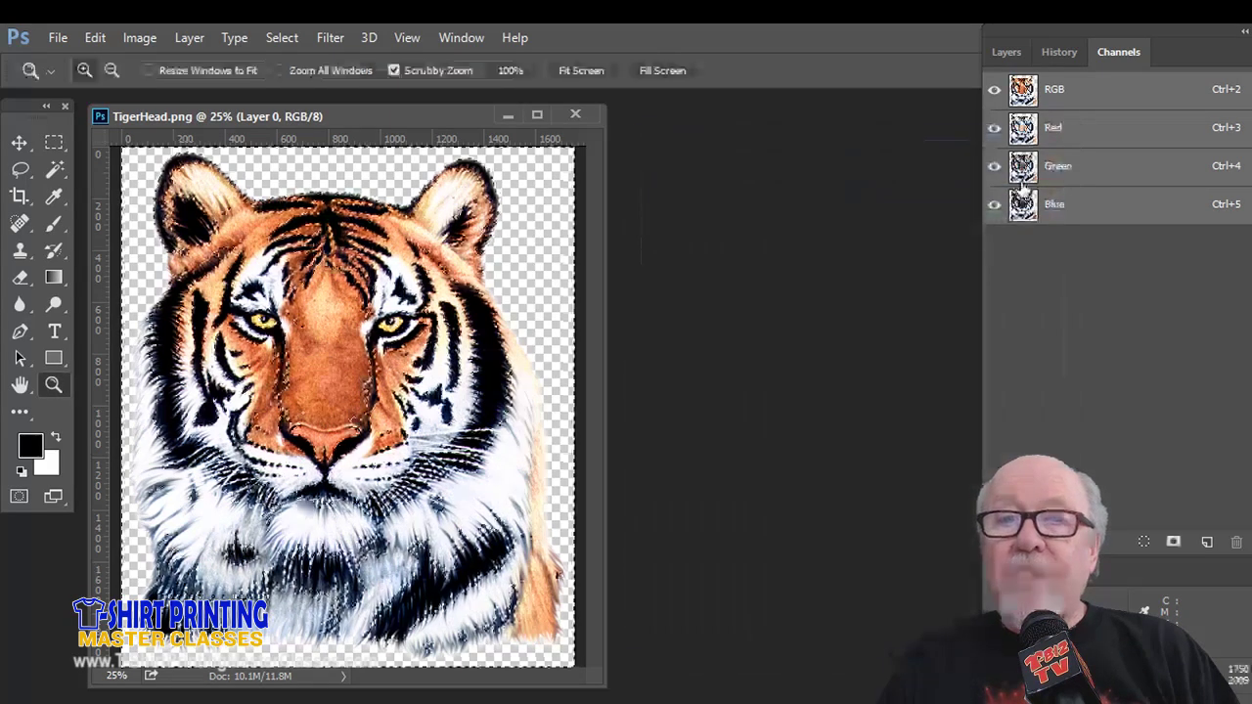
pyautogui.moveTo(1164, 24); pyautogui.dragTo(727, 56)
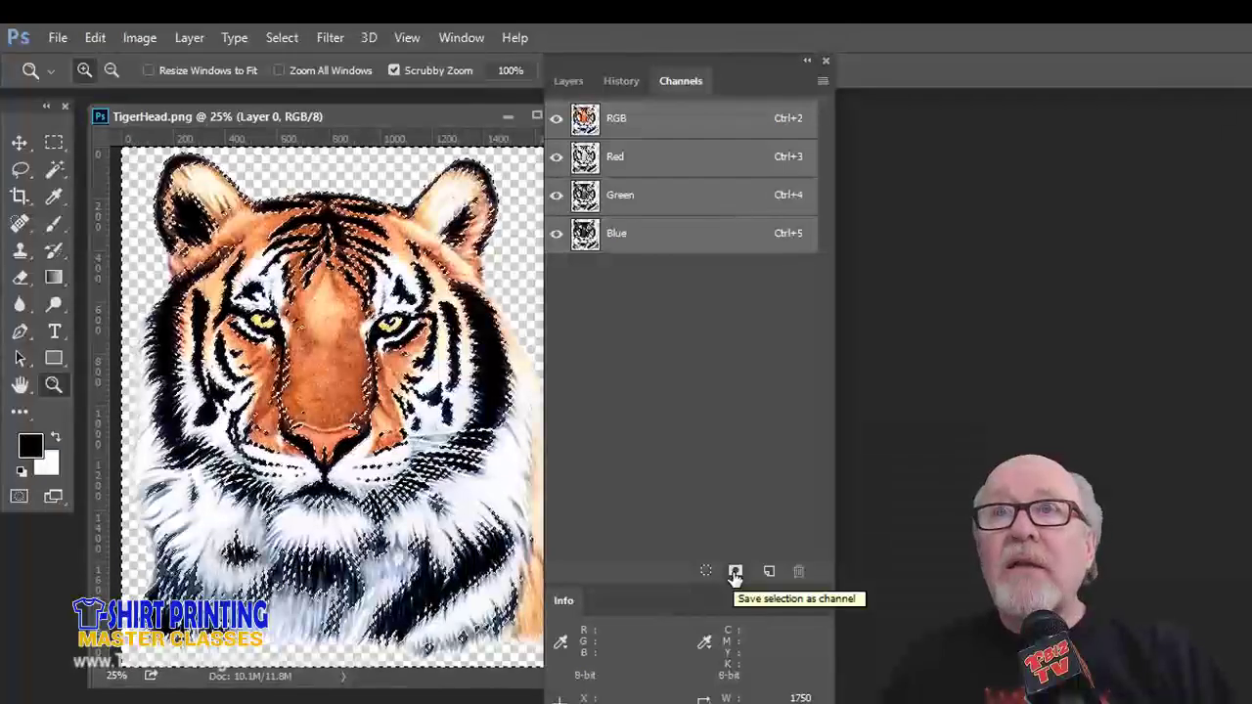
pyautogui.click(735, 573)
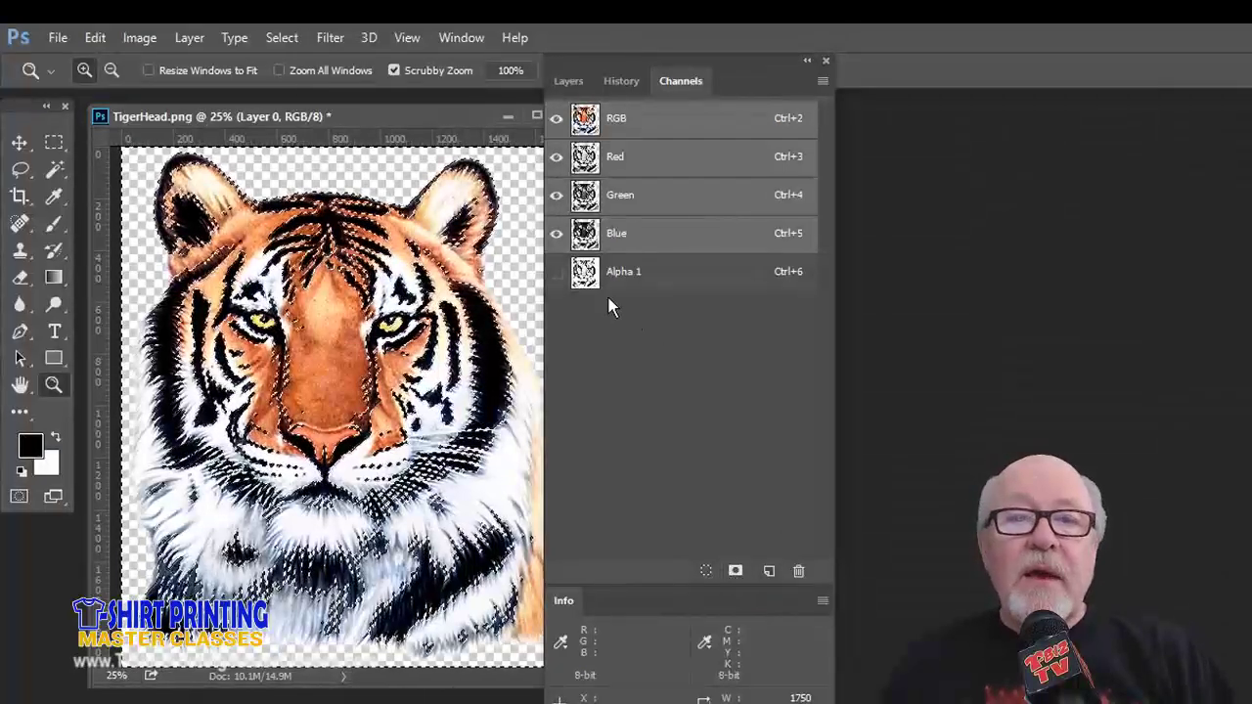
# Step: Deselect, make Alpha 1 a black spot channel named Black at 100% solidity, and return to RGB
pyautogui.hotkey('ctrl', 'd')
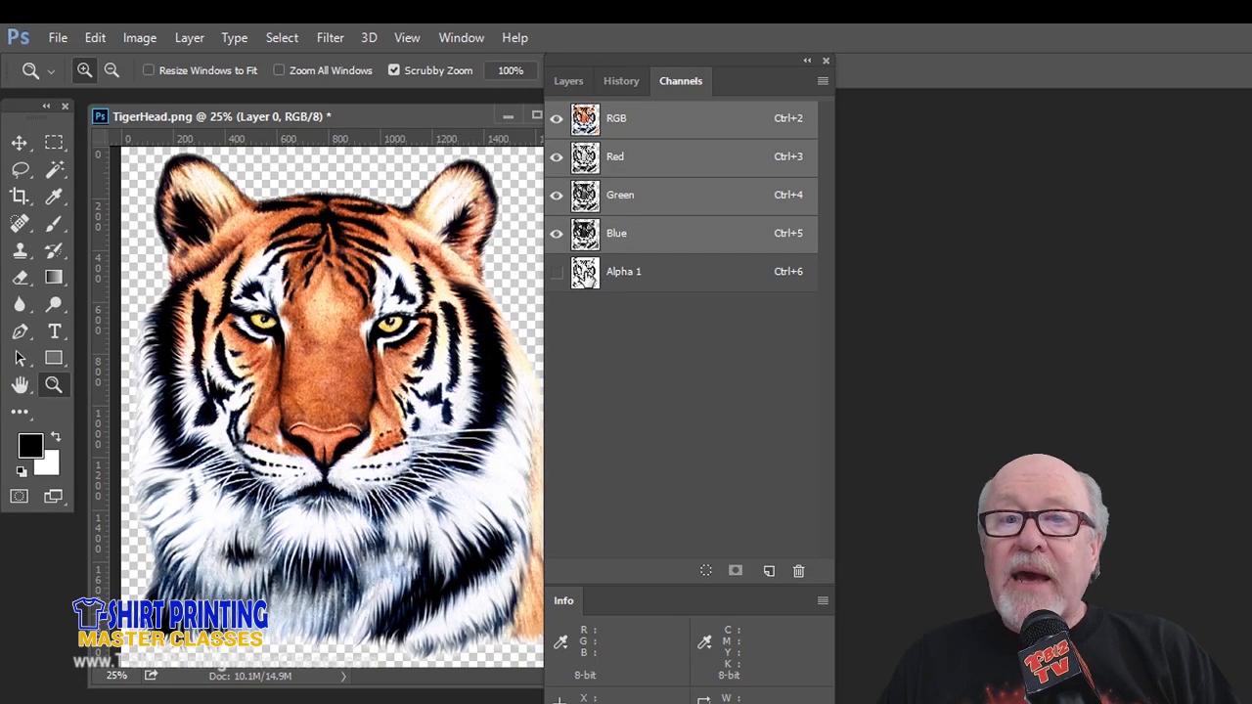
pyautogui.doubleClick(585, 271)
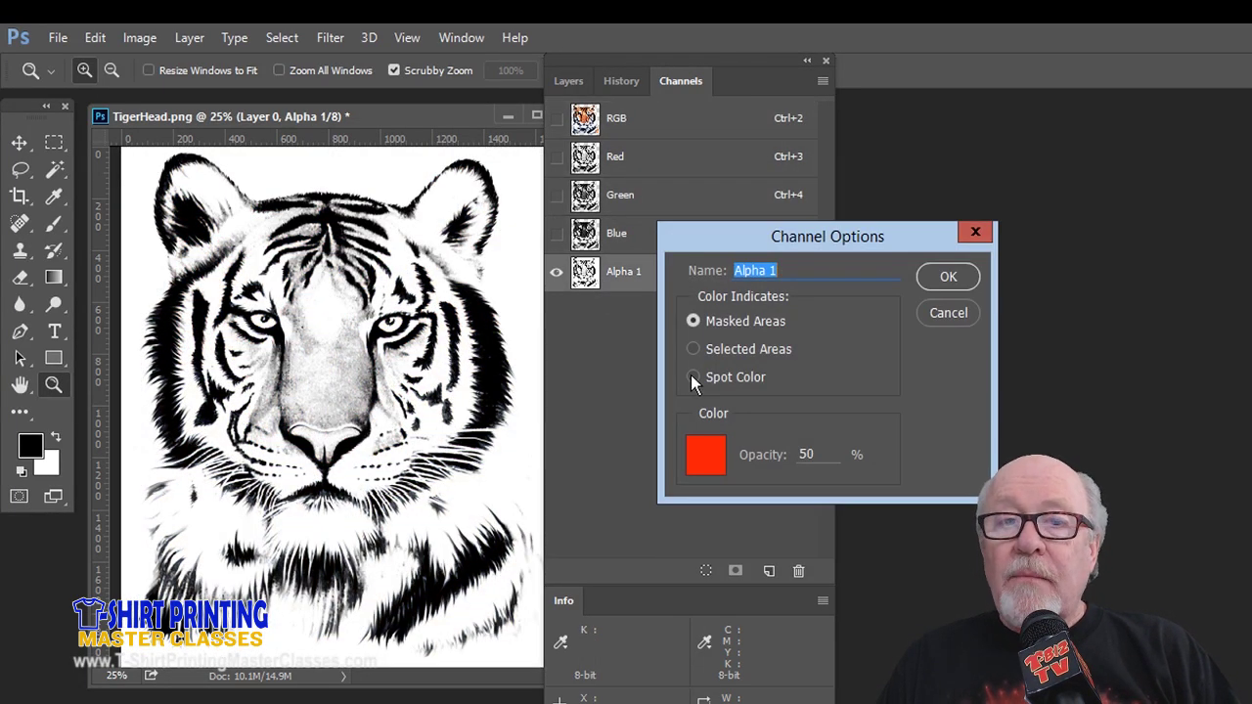
pyautogui.click(692, 376)
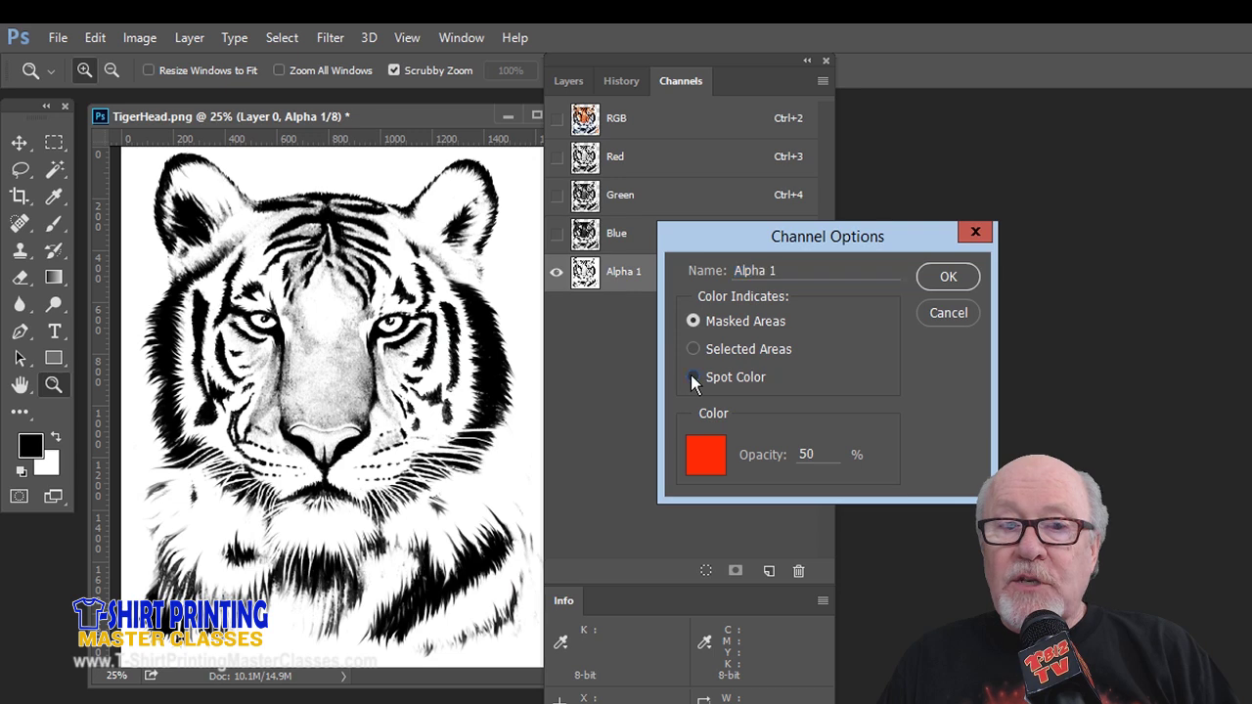
pyautogui.click(707, 455)
pyautogui.click(172, 494)
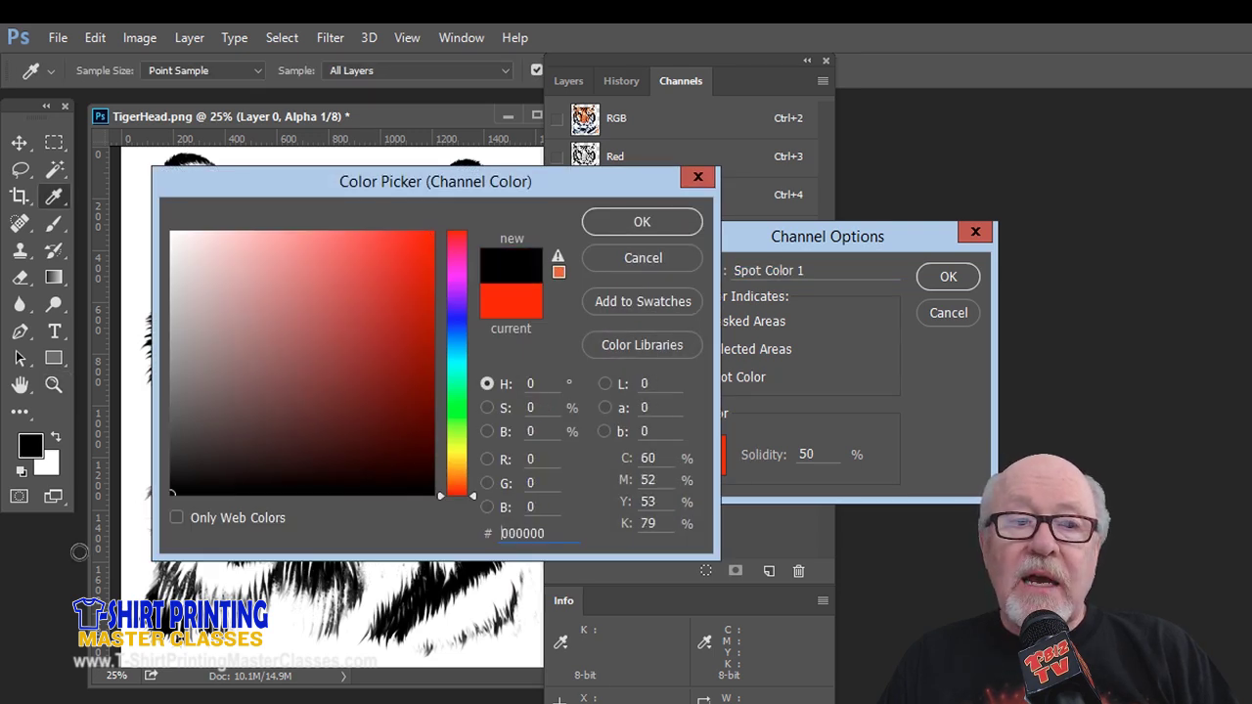
pyautogui.click(192, 468)
pyautogui.click(172, 494)
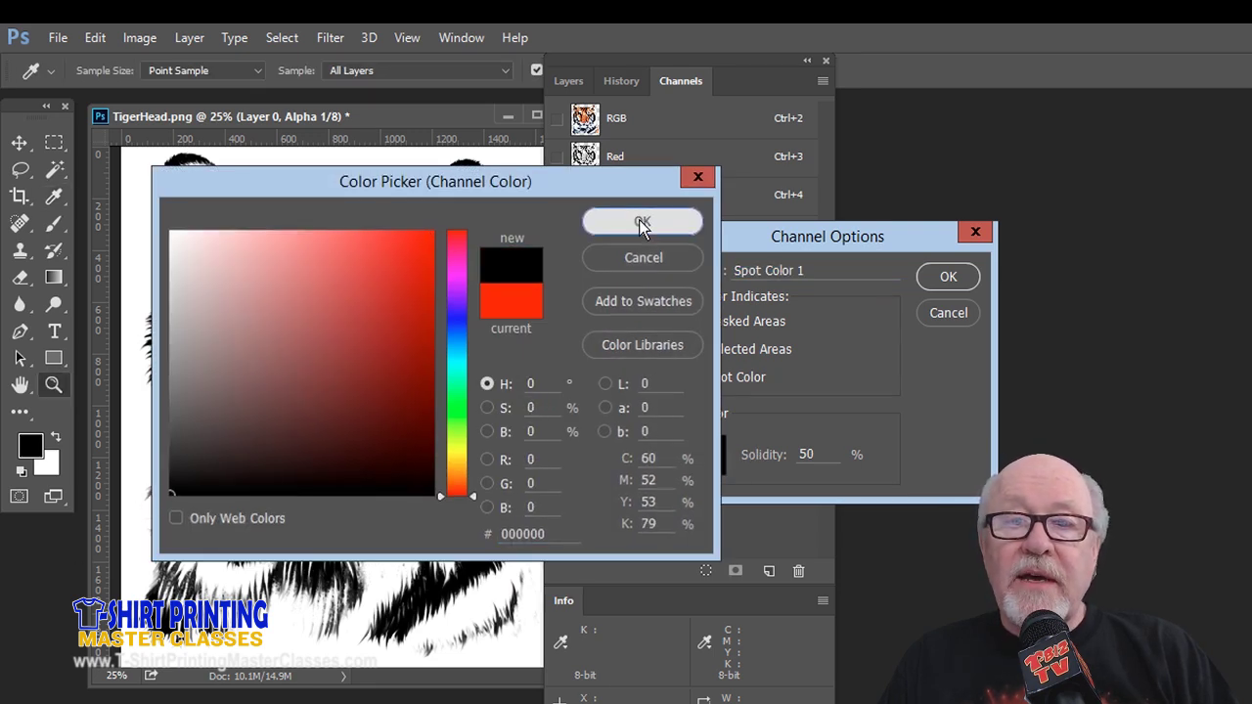
pyautogui.click(642, 224)
pyautogui.doubleClick(818, 454)
pyautogui.write('100')
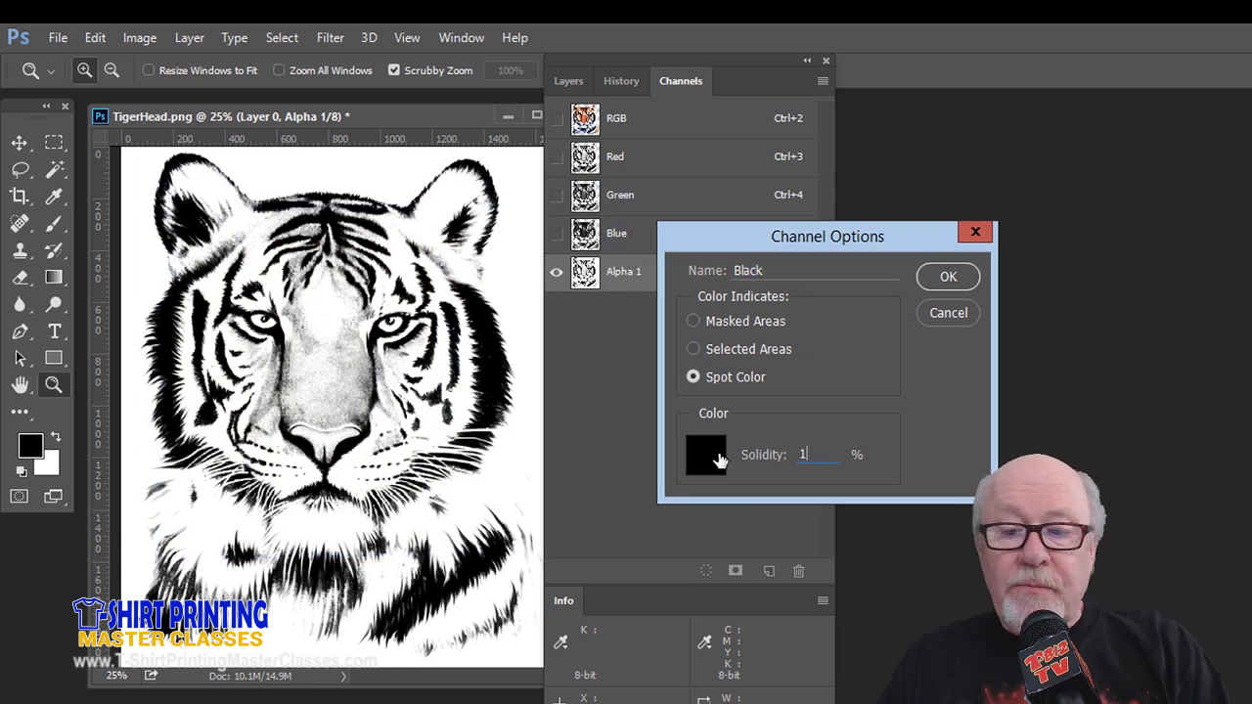
pyautogui.click(948, 279)
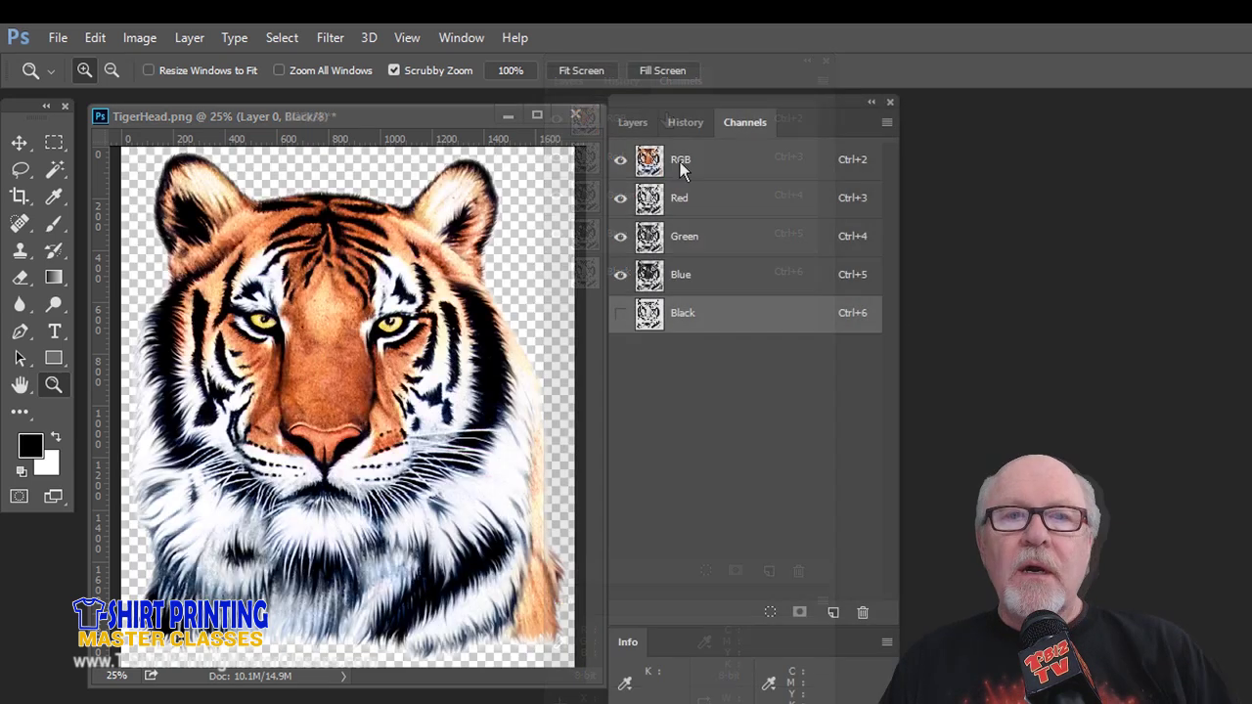
pyautogui.click(651, 163)
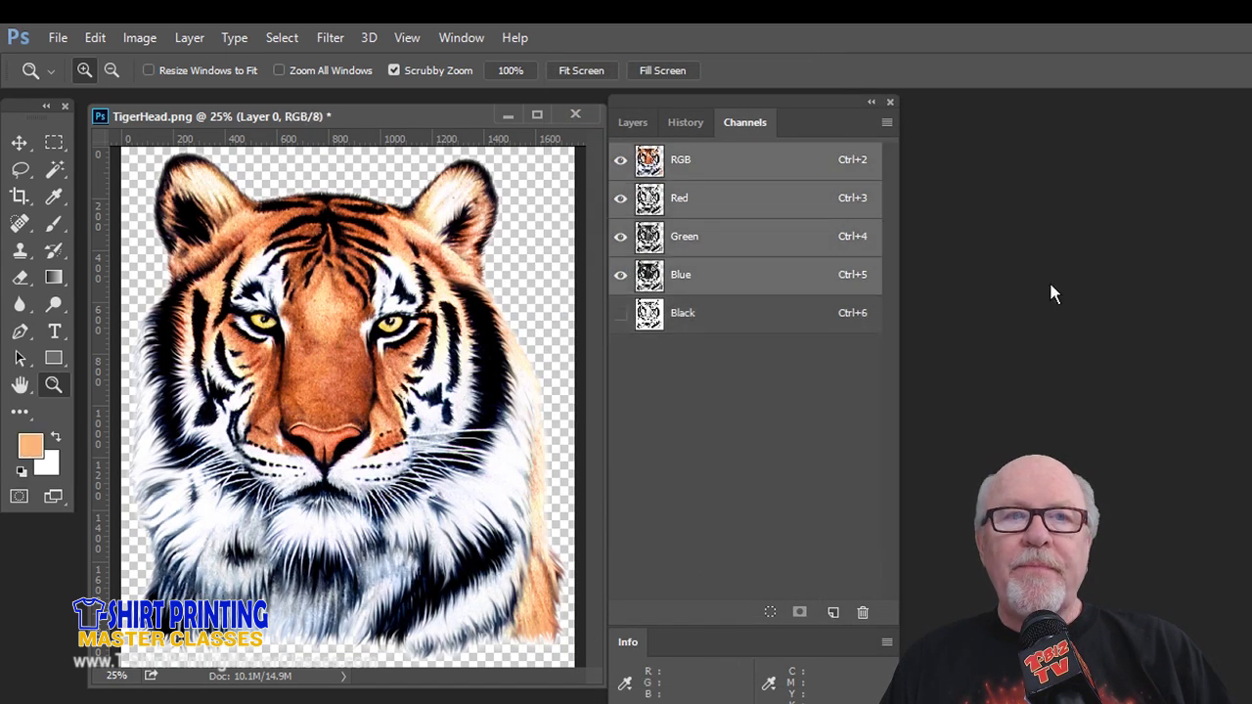
# Step: Select the tiger's yellow eye tones by Color Range at fuzziness 151 and save them as Alpha 1
pyautogui.click(280, 40)
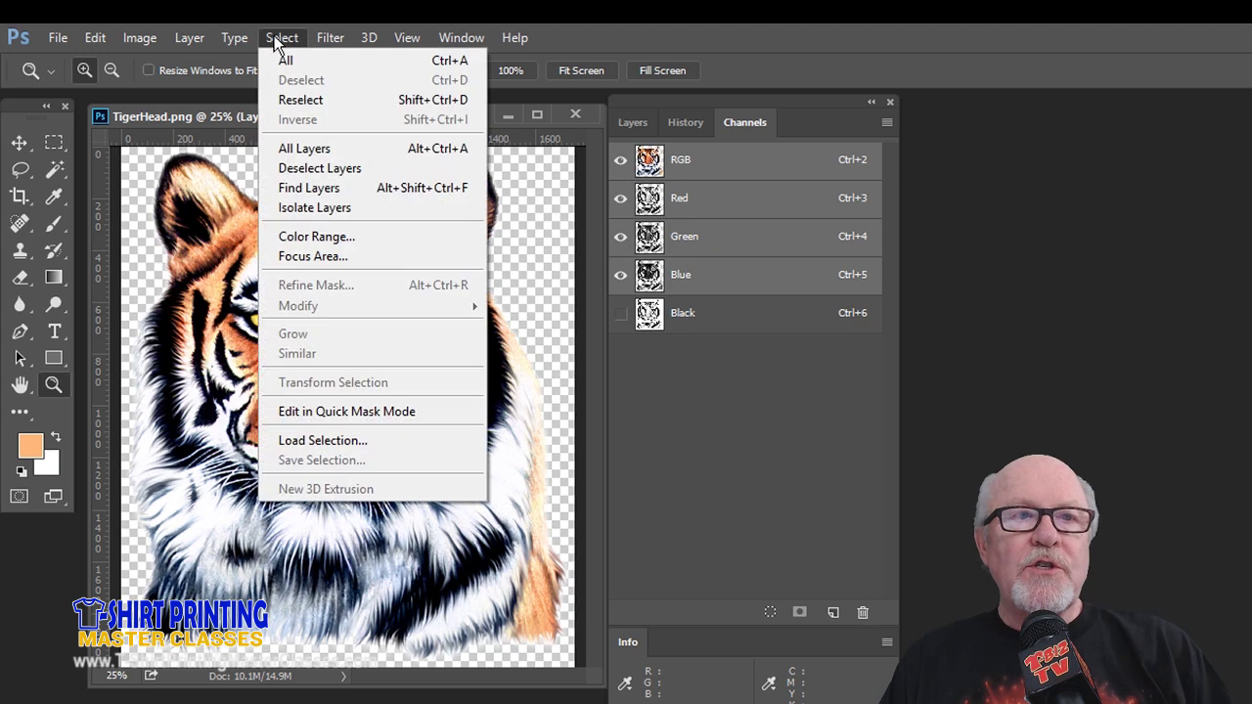
pyautogui.click(299, 239)
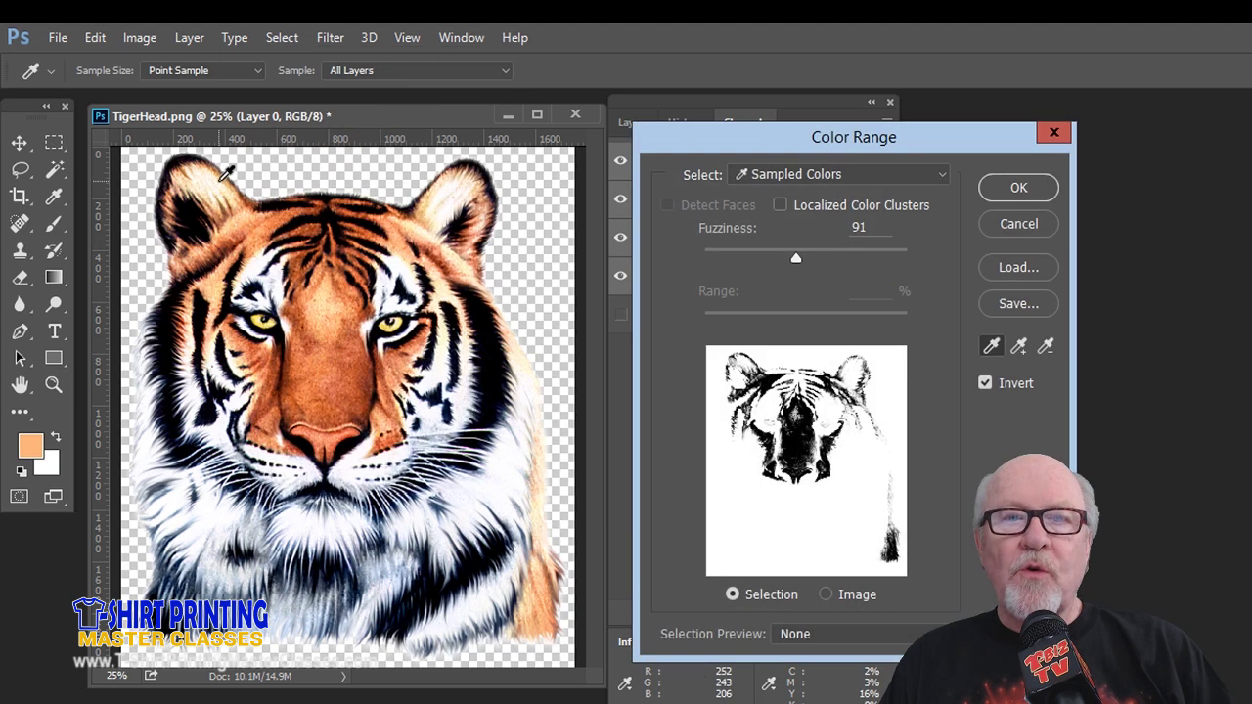
pyautogui.click(257, 319)
pyautogui.moveTo(798, 259); pyautogui.dragTo(813, 257)
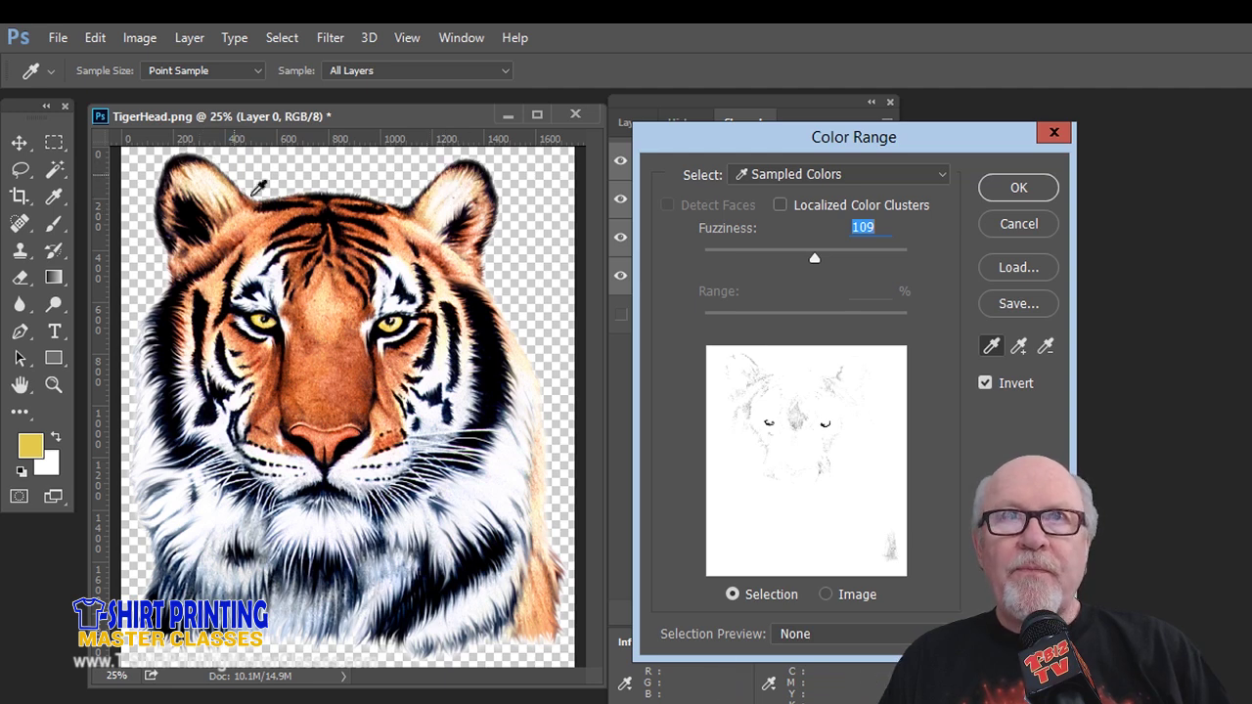
pyautogui.moveTo(819, 259); pyautogui.dragTo(858, 265)
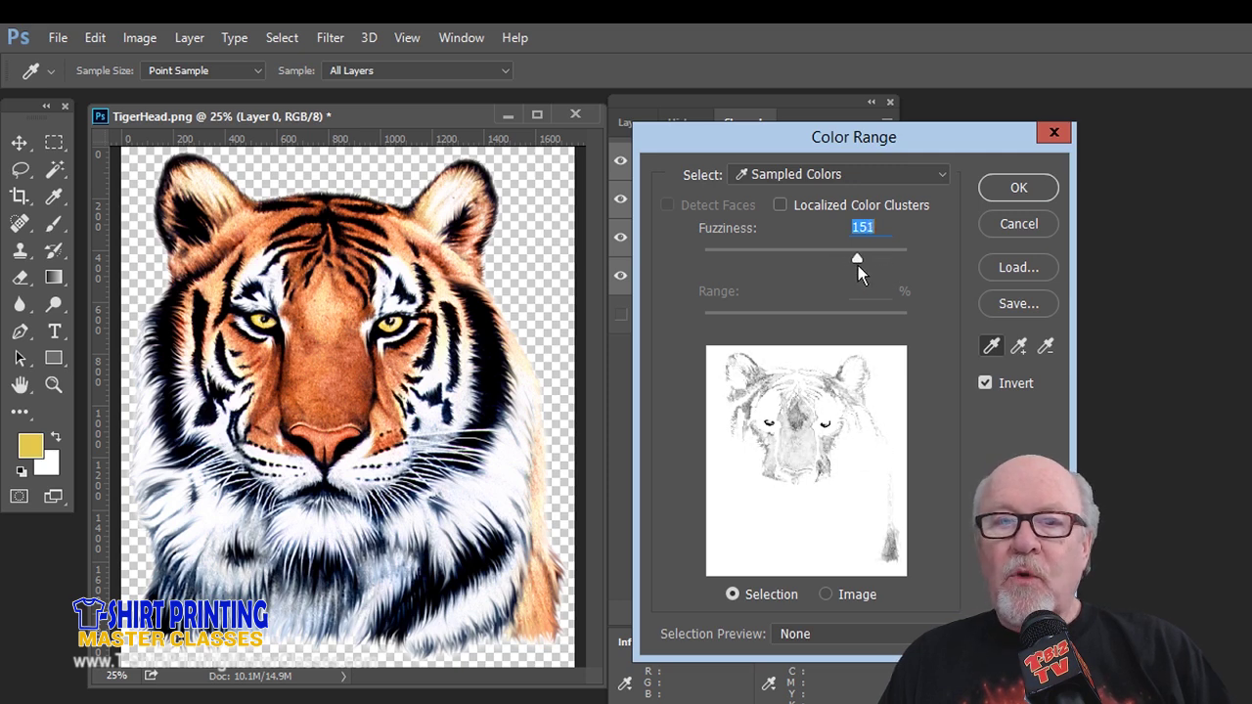
pyautogui.click(1019, 187)
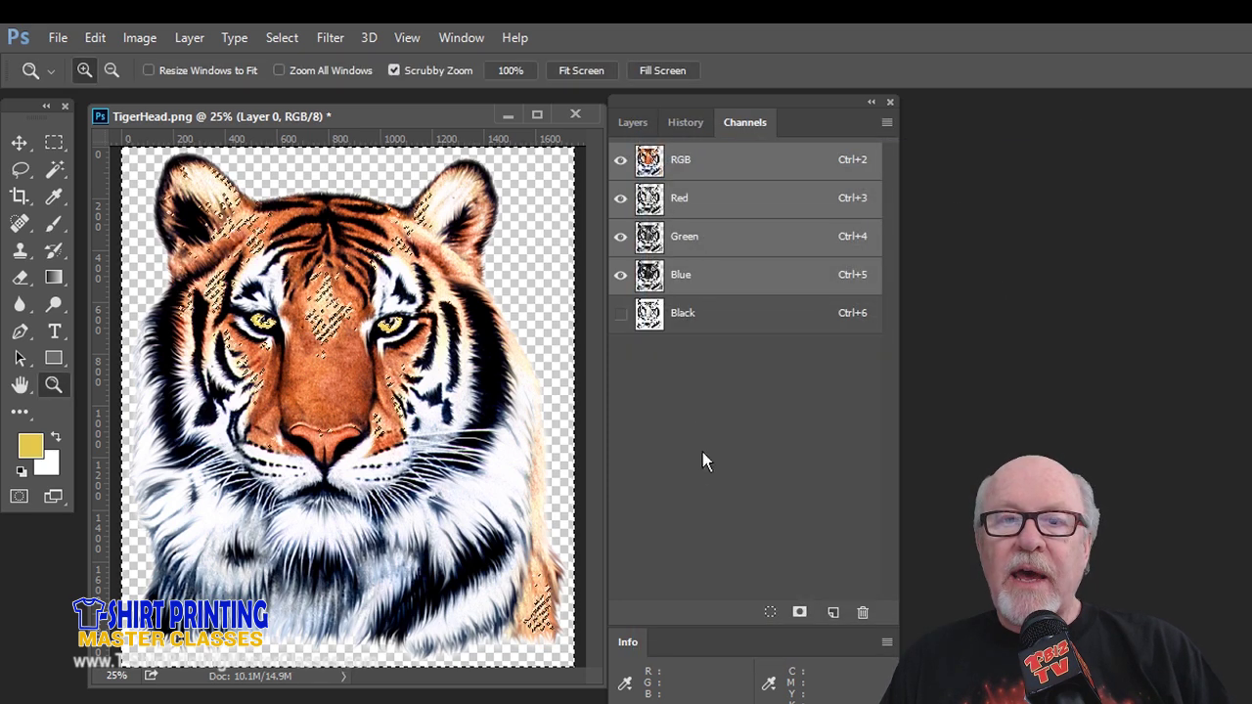
pyautogui.click(799, 613)
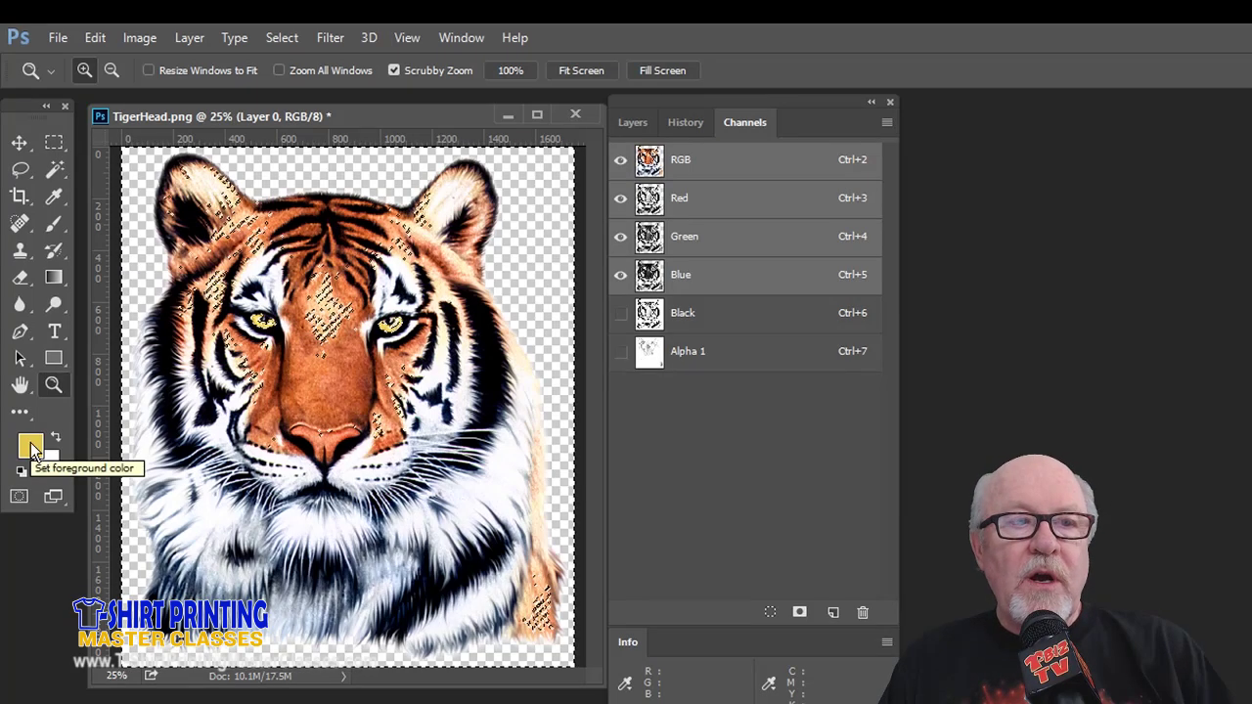
# Step: Pick a Pantone swatch from the Color Libraries as the foreground colour
pyautogui.click(29, 456)
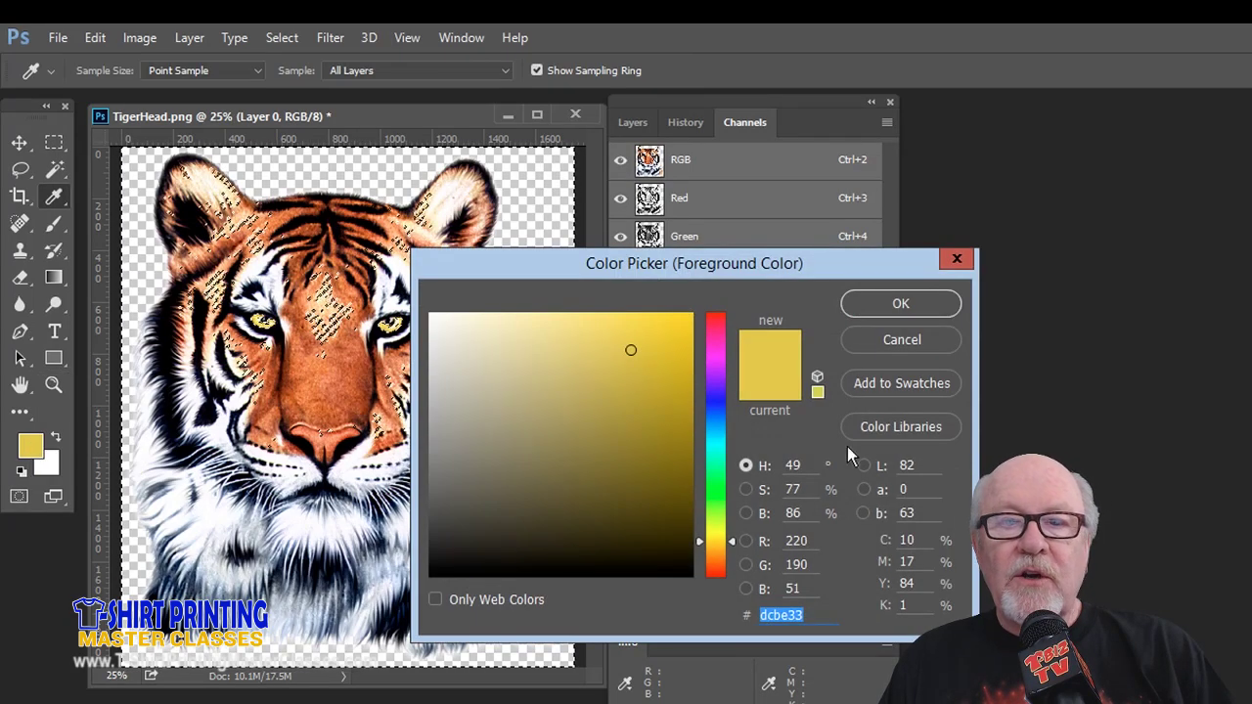
pyautogui.click(914, 430)
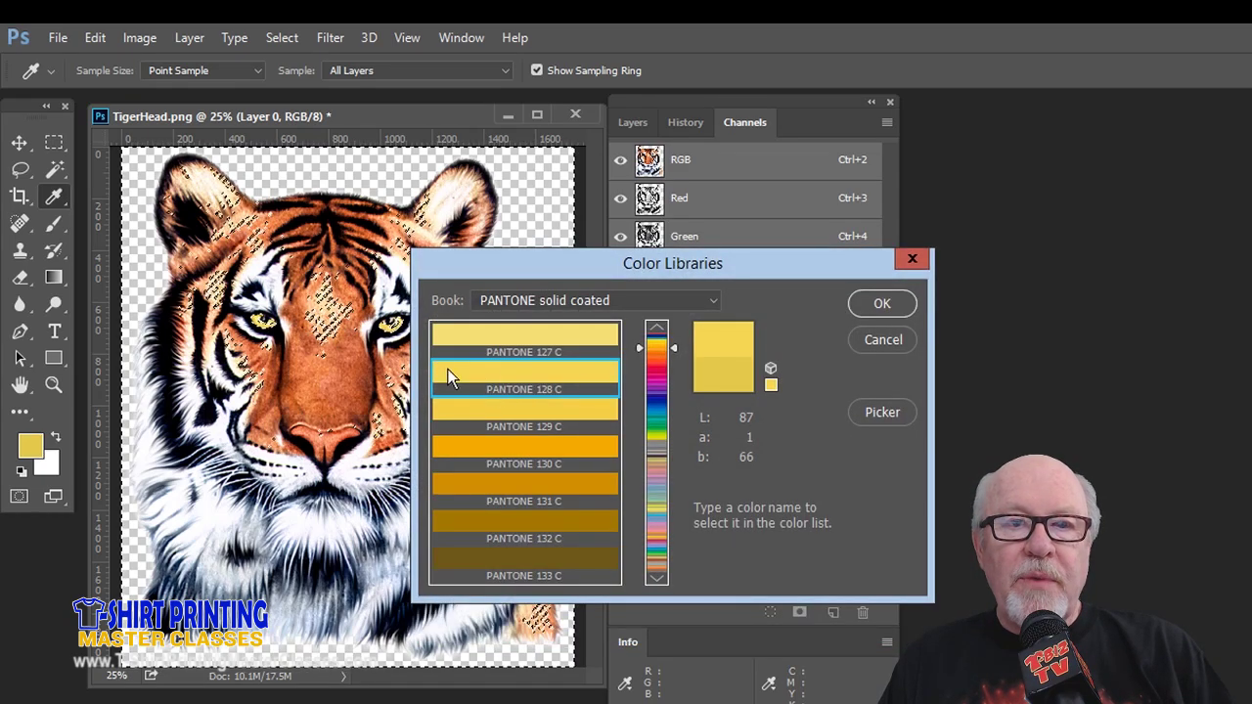
pyautogui.click(866, 339)
pyautogui.press('z')
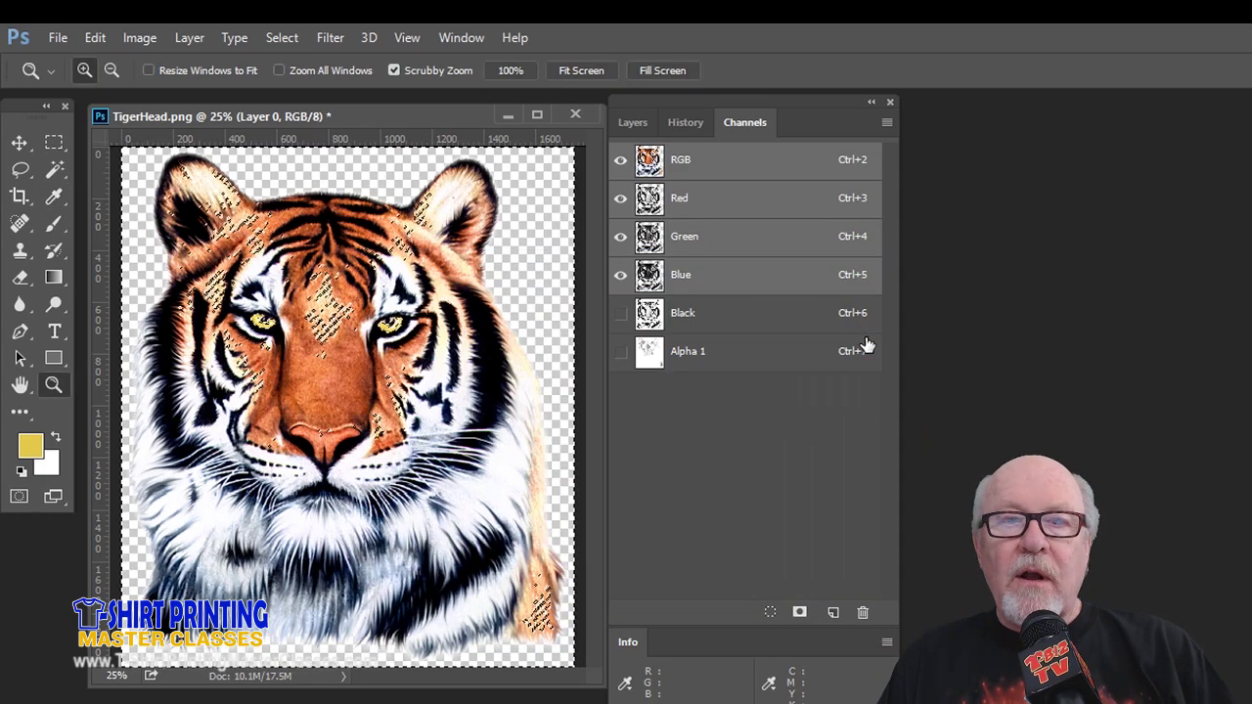
# Step: Make Alpha 1 a spot channel with PANTONE 3935 C ink, matched to the tiger's yellow eye
pyautogui.doubleClick(652, 350)
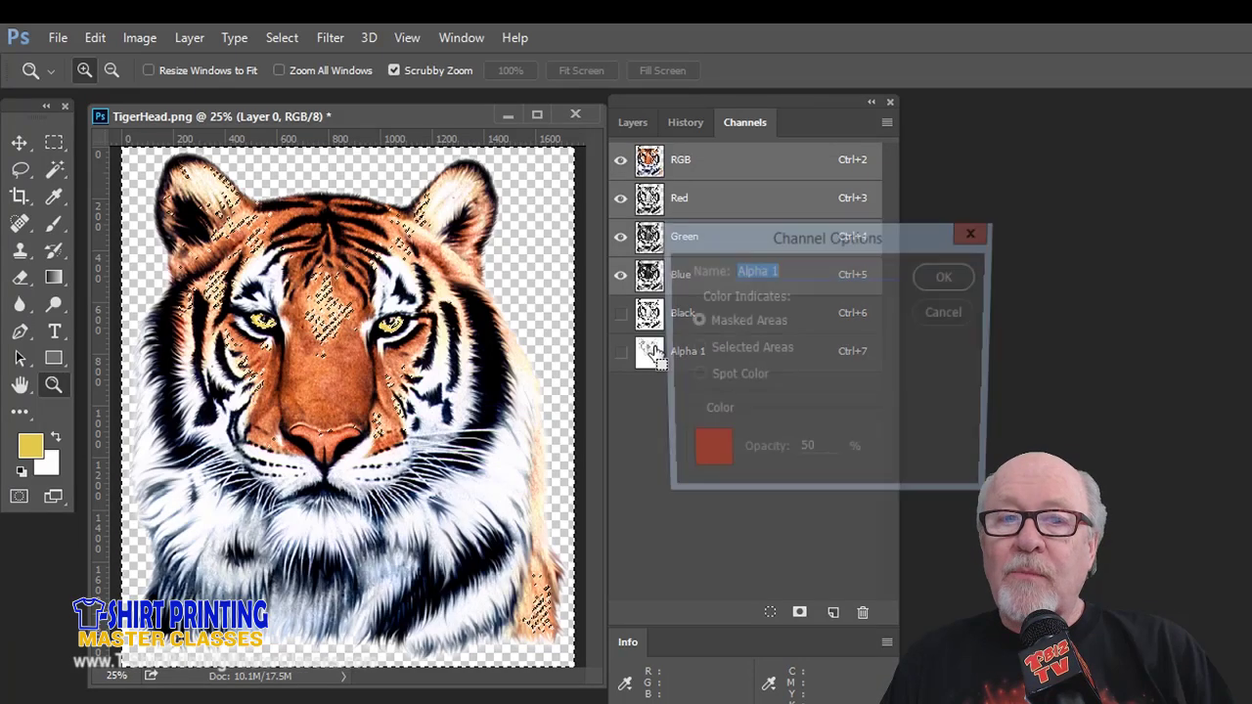
pyautogui.click(692, 377)
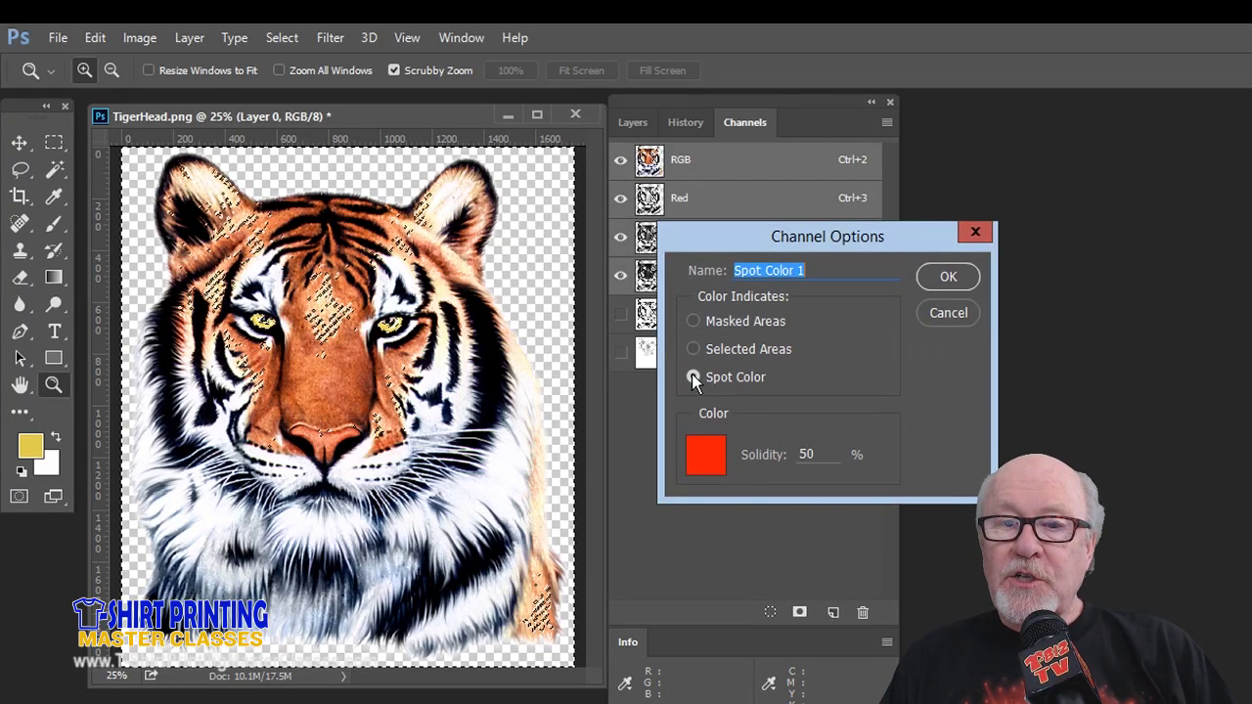
pyautogui.click(696, 456)
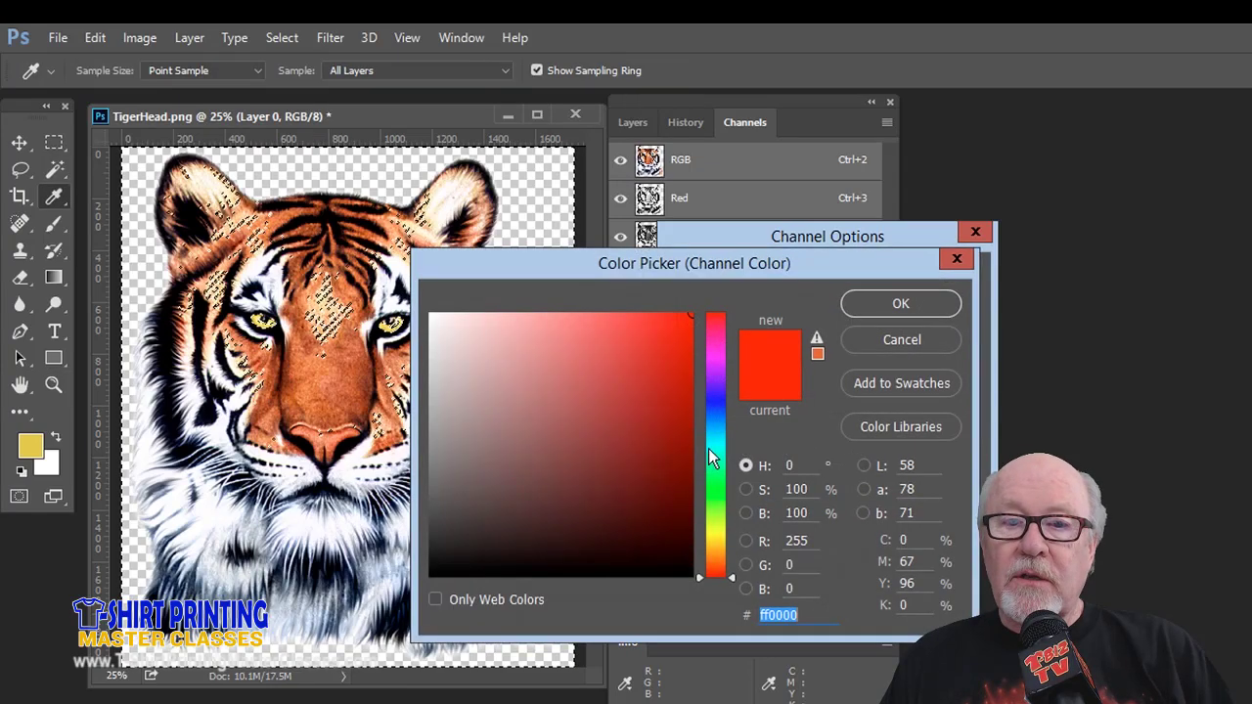
pyautogui.moveTo(666, 275); pyautogui.dragTo(761, 272)
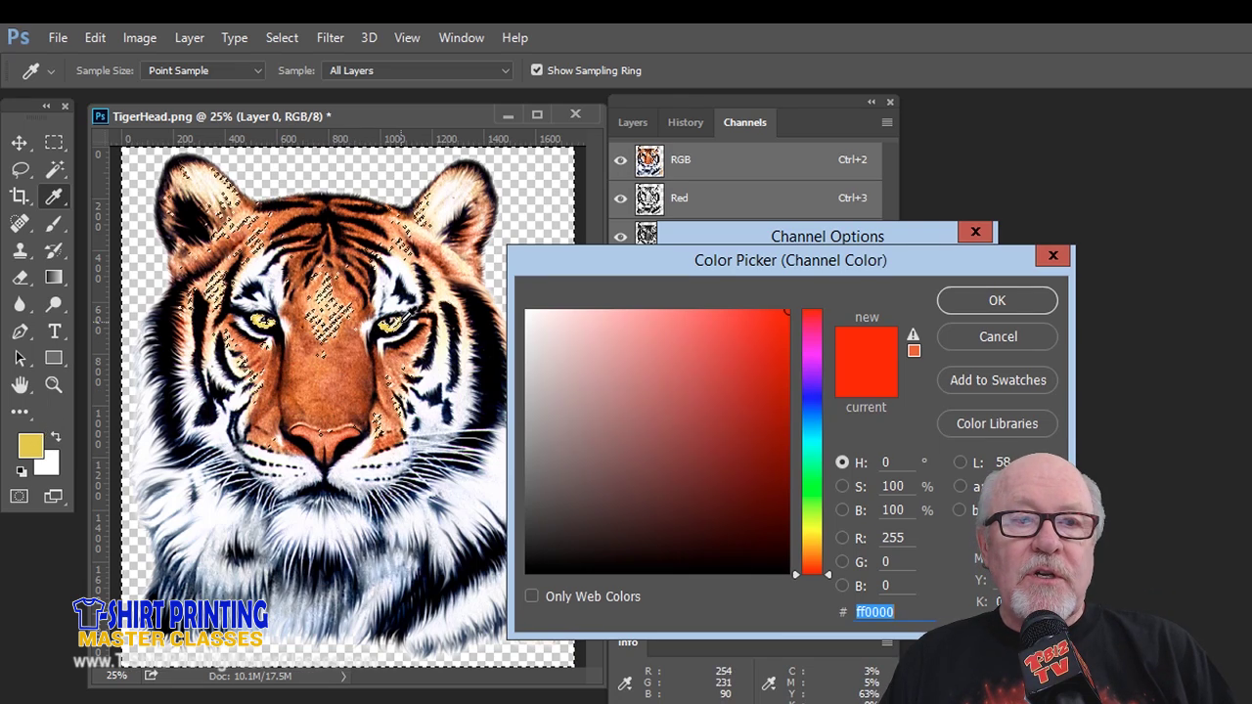
pyautogui.click(403, 319)
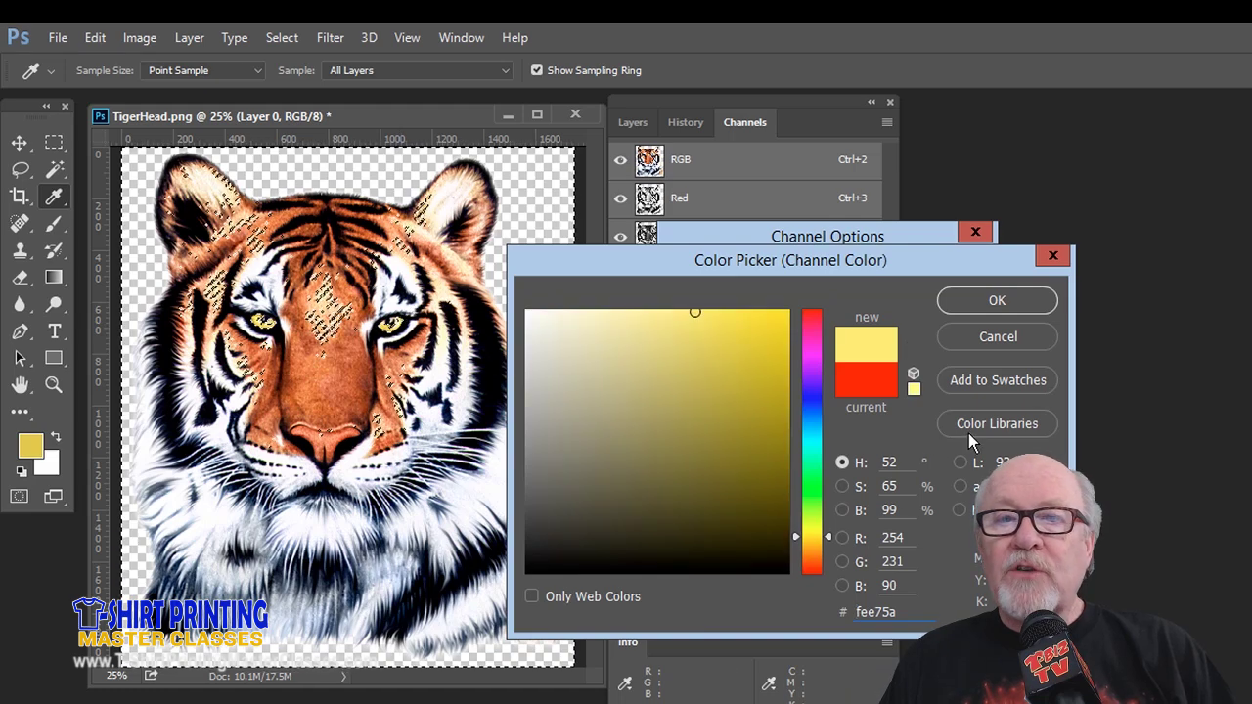
pyautogui.click(994, 422)
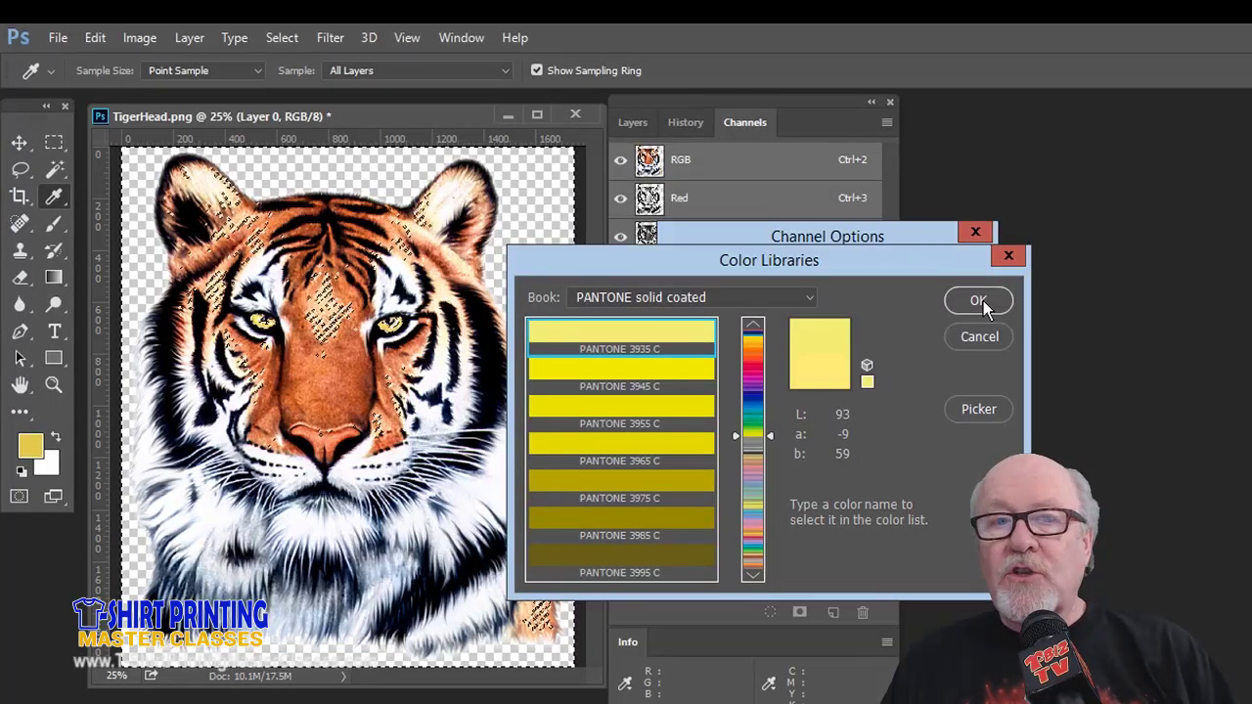
pyautogui.click(978, 302)
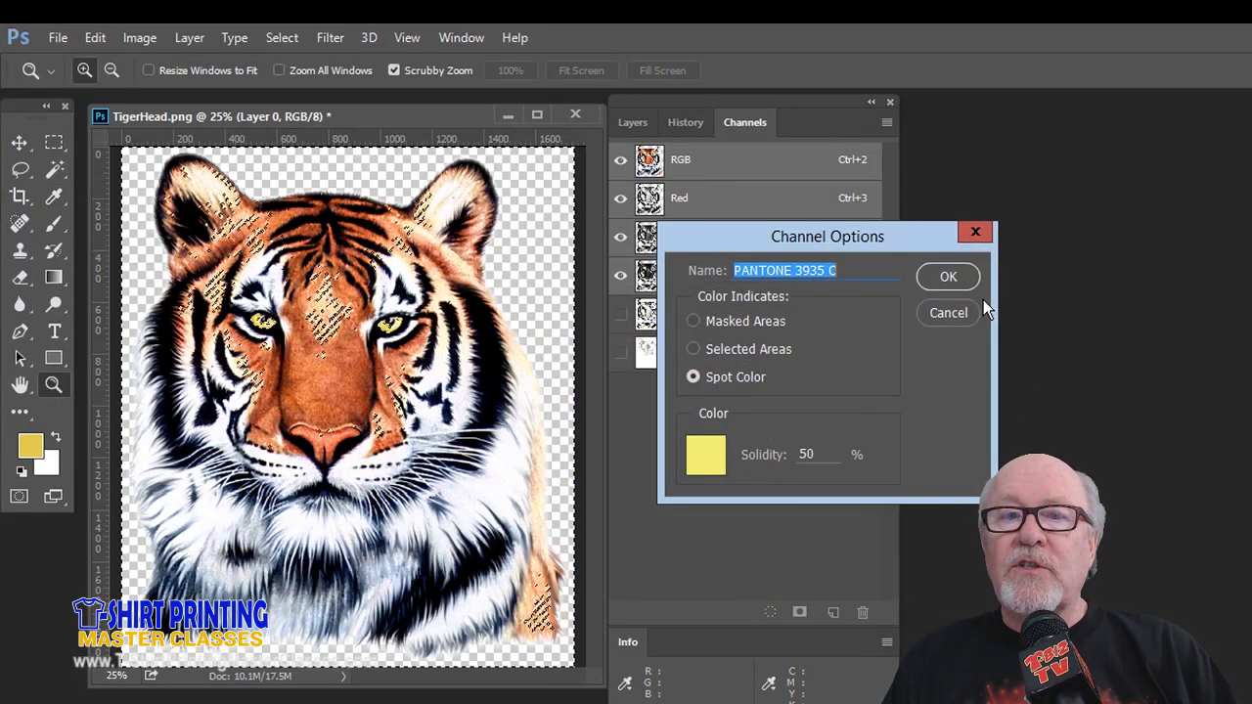
# Step: Enter 100 as the PANTONE 3935 C channel's solidity
pyautogui.click(829, 455)
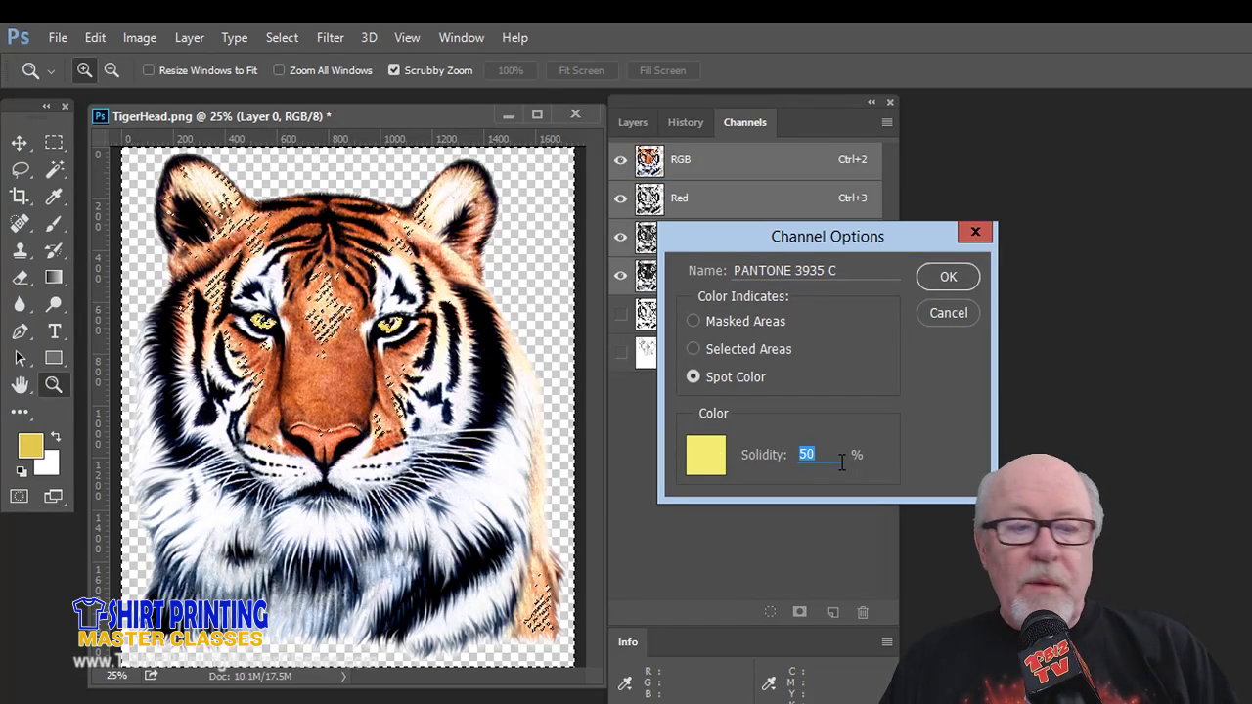
pyautogui.write('100')
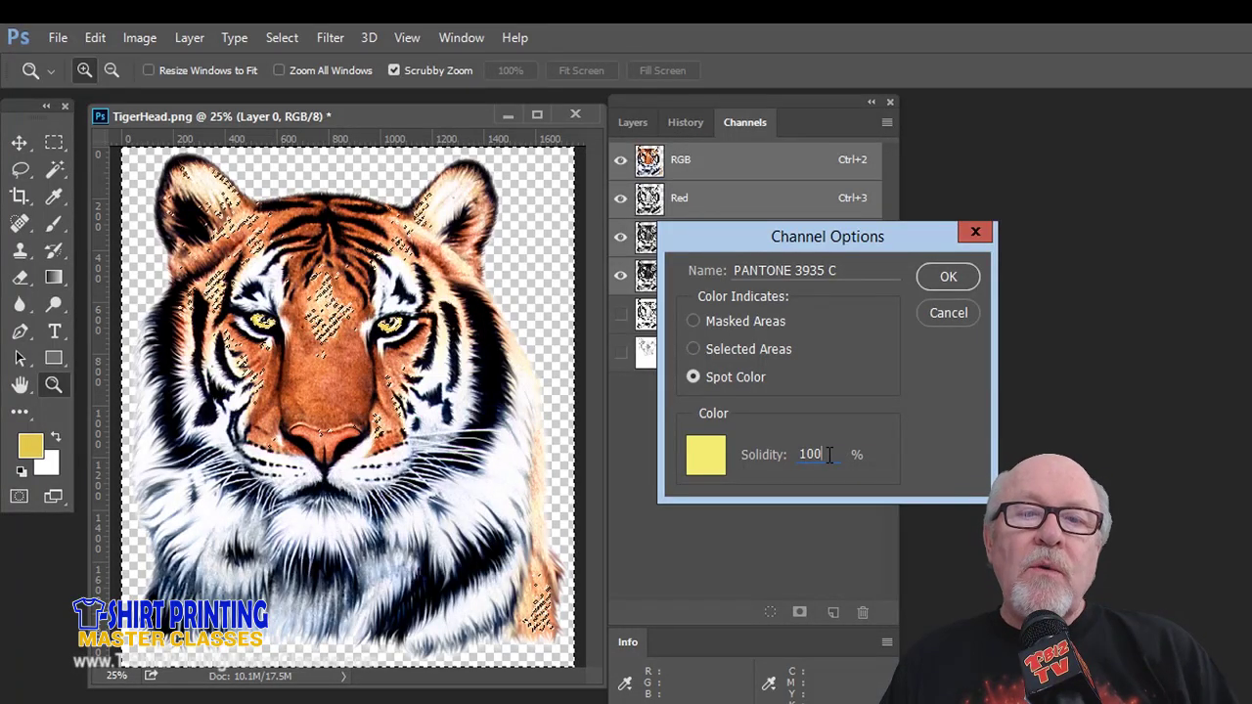
pyautogui.doubleClick(829, 454)
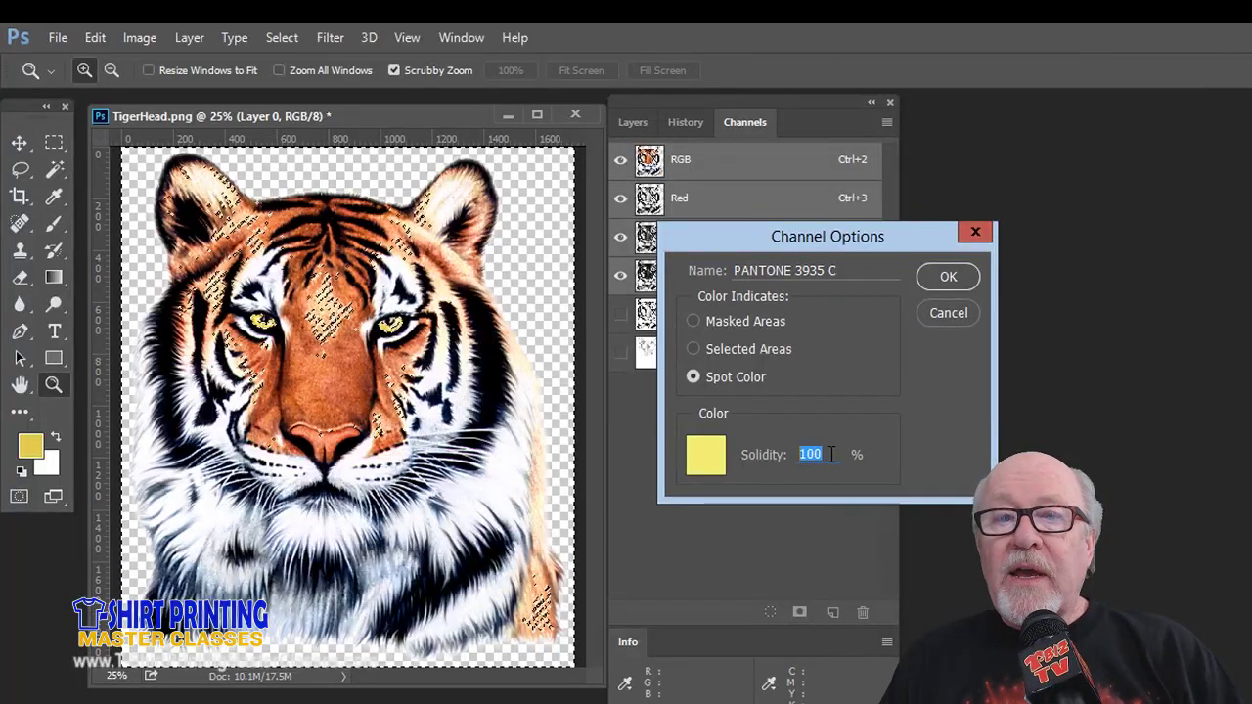
# Step: Finish the solidity entry and confirm, adding PANTONE 3935 C beneath Black in the channel list
pyautogui.write('5')
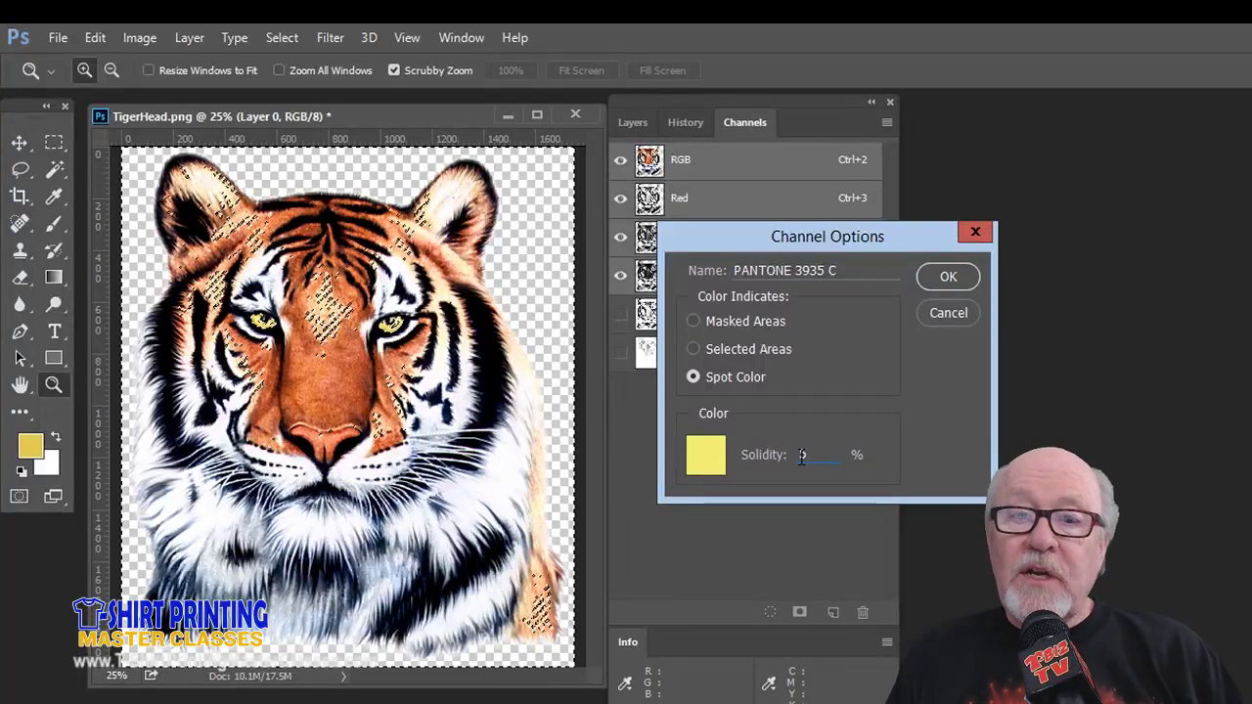
pyautogui.click(949, 281)
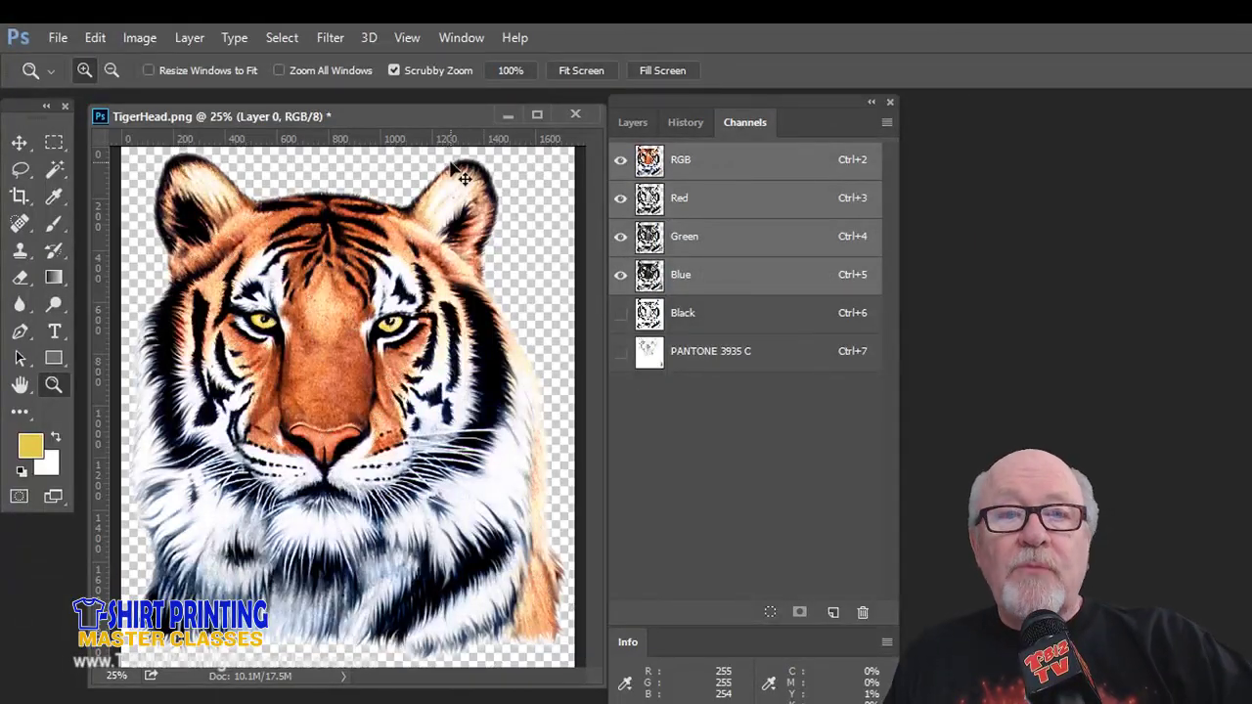
pyautogui.click(620, 313)
pyautogui.click(621, 350)
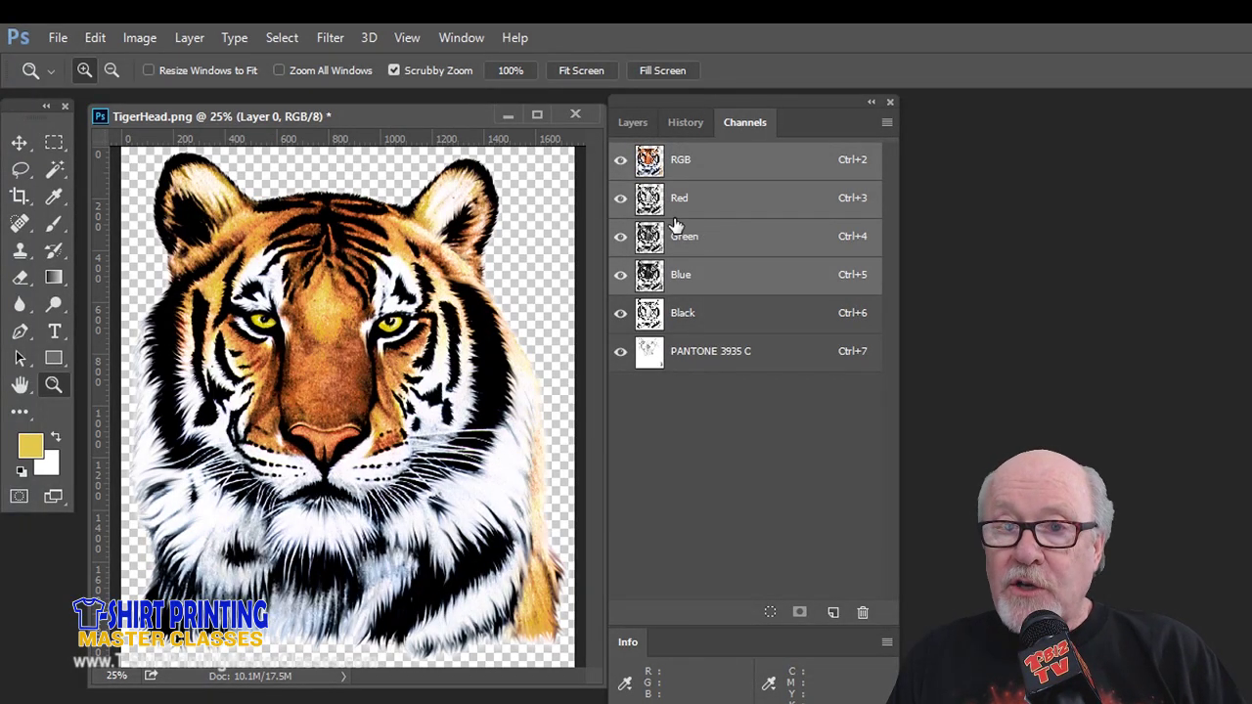
pyautogui.click(621, 159)
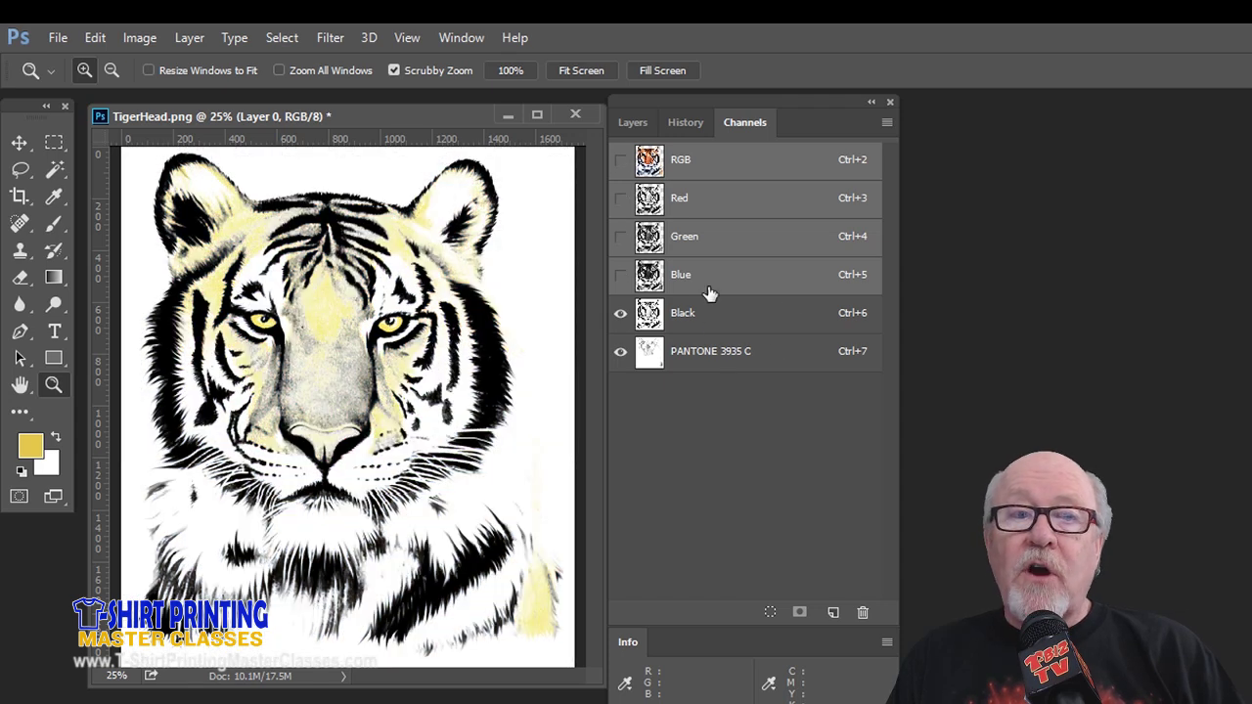
pyautogui.click(620, 351)
pyautogui.click(622, 352)
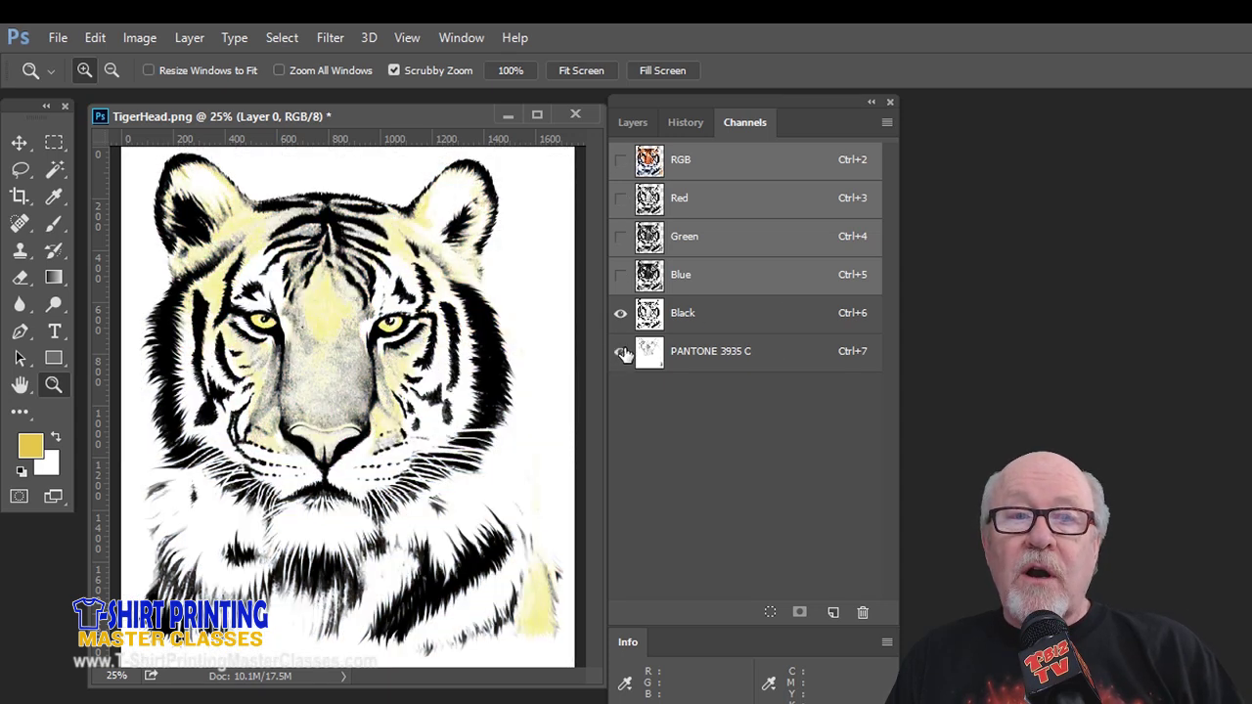
pyautogui.click(622, 352)
pyautogui.click(623, 352)
pyautogui.click(622, 353)
pyautogui.click(624, 354)
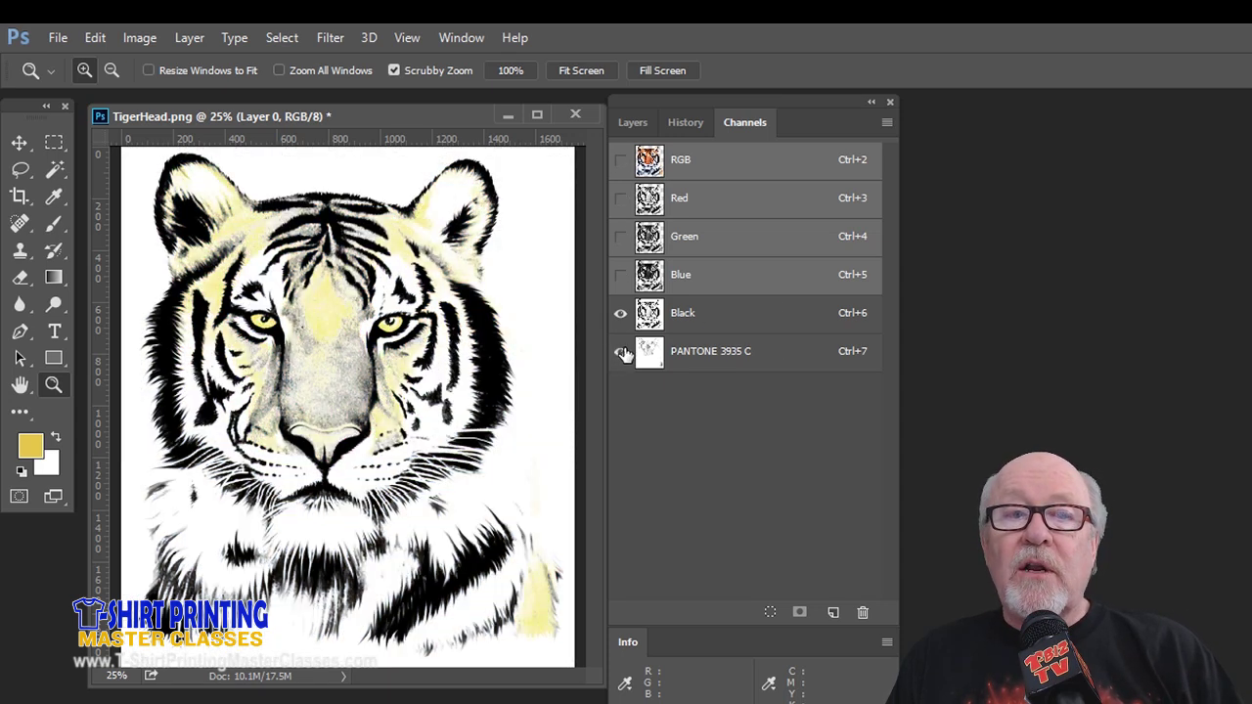
pyautogui.click(624, 353)
pyautogui.click(624, 353)
pyautogui.click(625, 353)
pyautogui.click(624, 353)
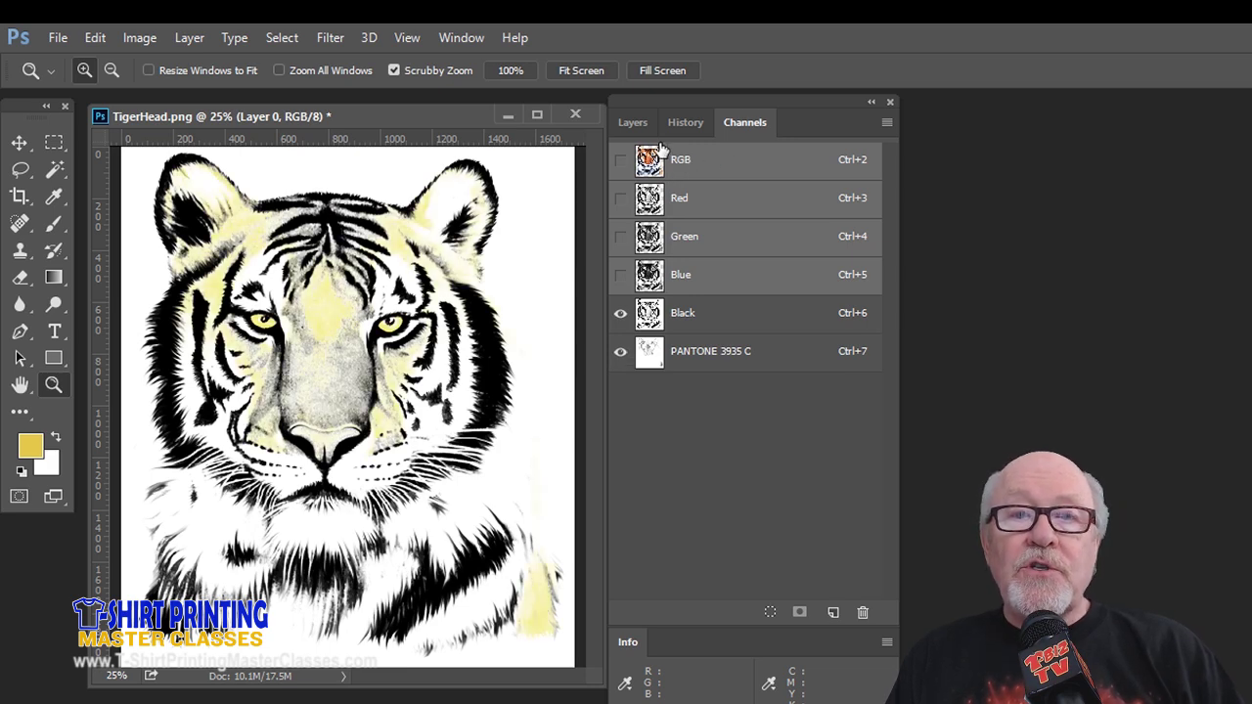
pyautogui.click(620, 159)
pyautogui.click(620, 313)
pyautogui.click(620, 351)
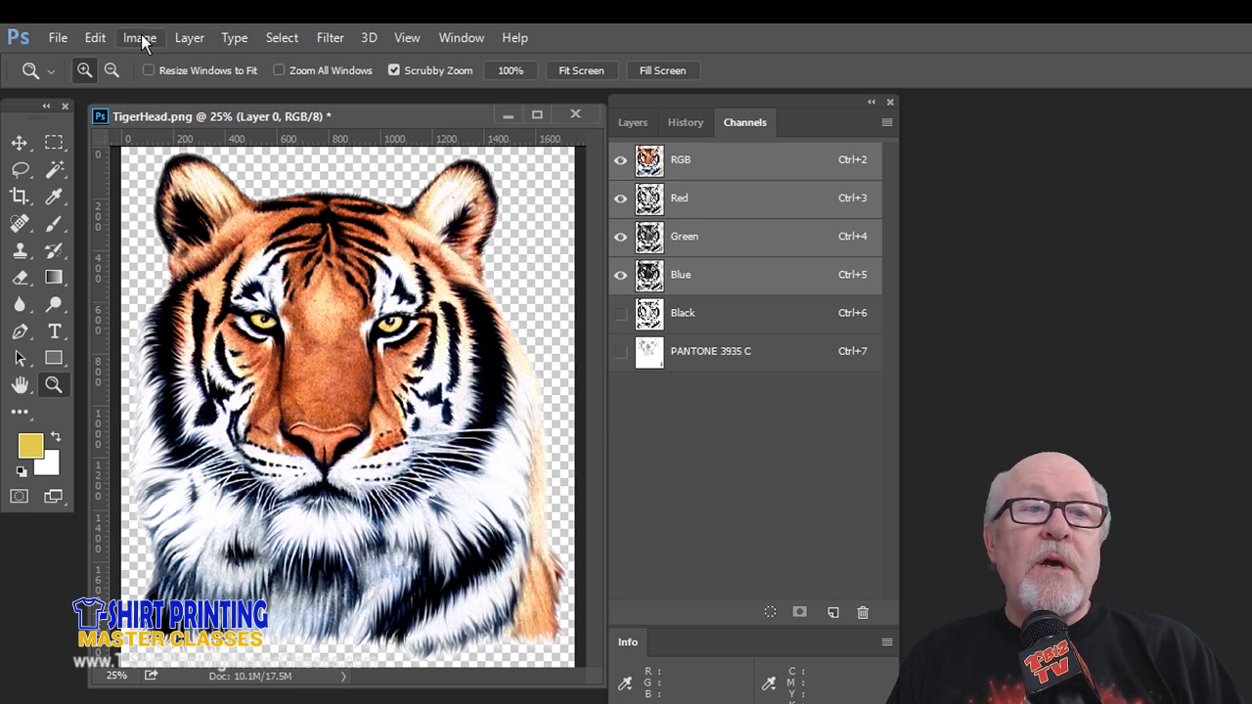
# Step: Sample the orange fur in Color Range at fuzziness about 78 and save it as Alpha 1
pyautogui.click(283, 37)
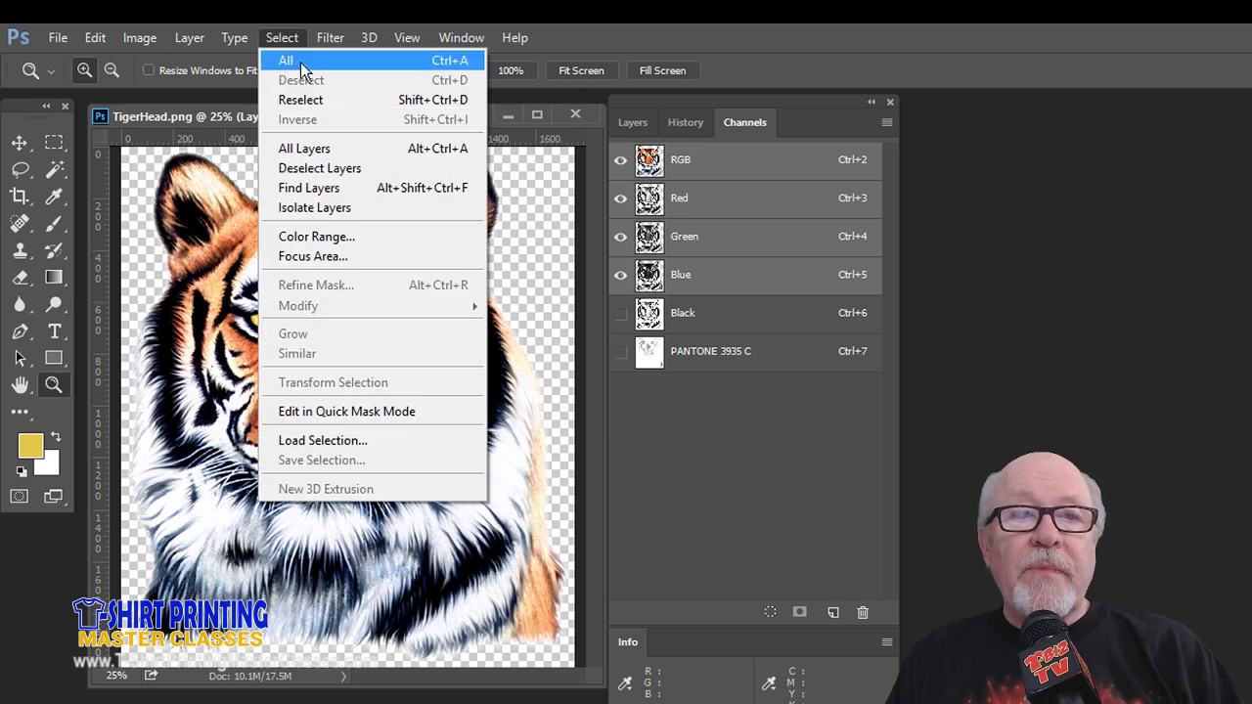
pyautogui.click(303, 236)
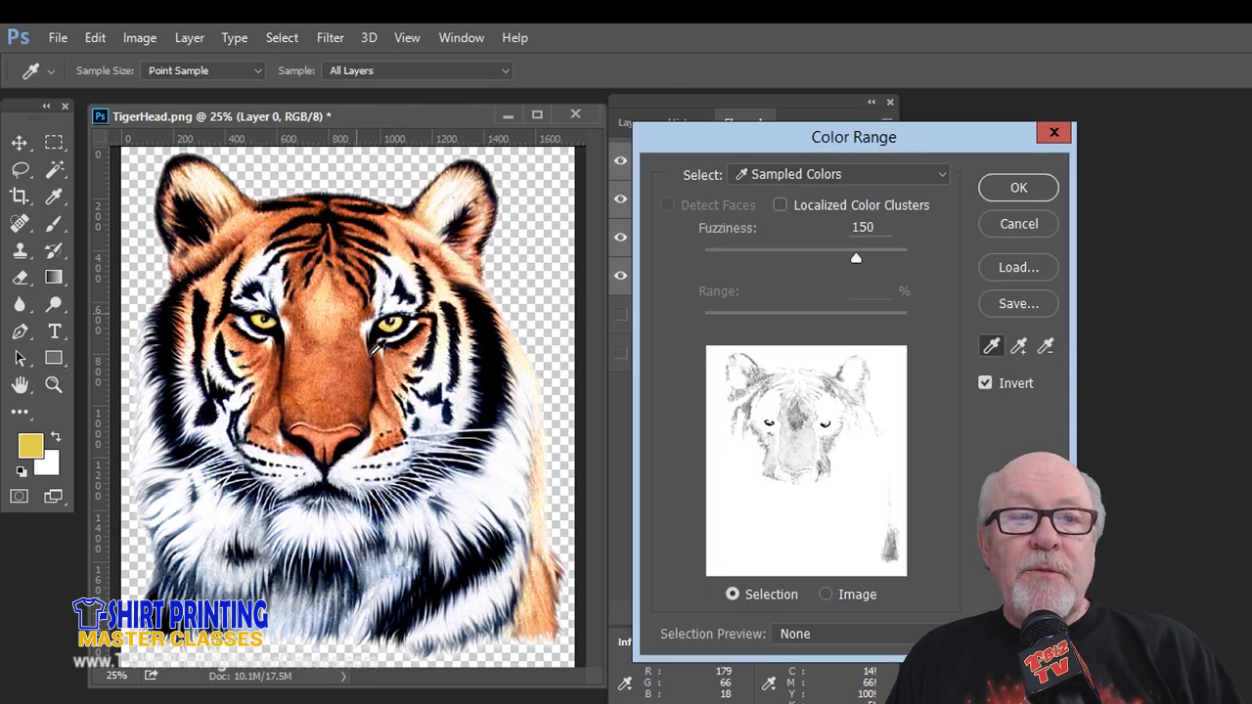
pyautogui.click(361, 368)
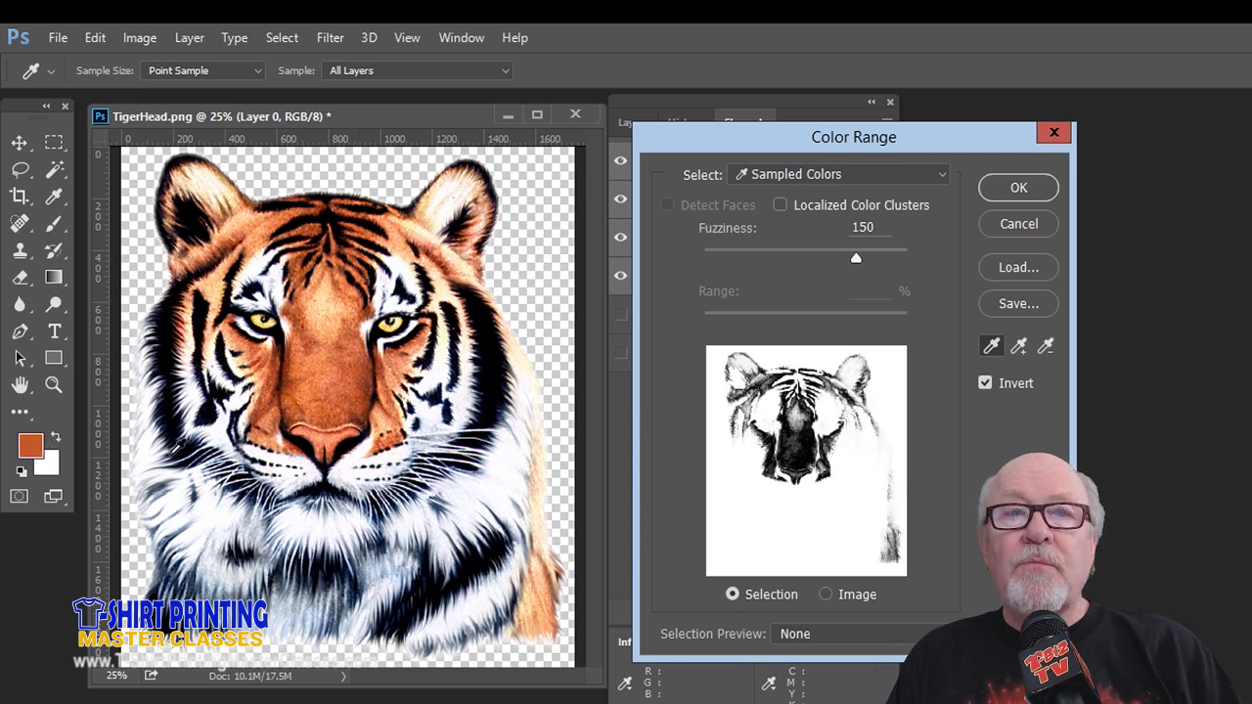
pyautogui.click(358, 340)
pyautogui.click(356, 344)
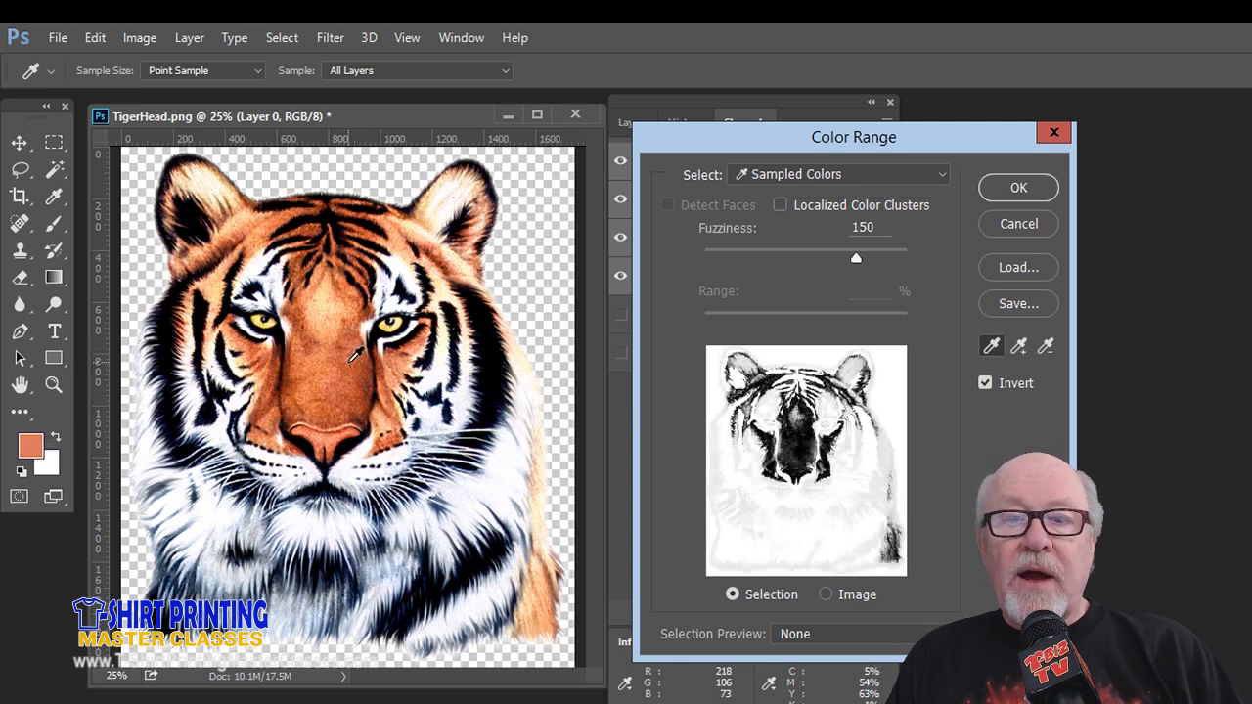
pyautogui.click(354, 344)
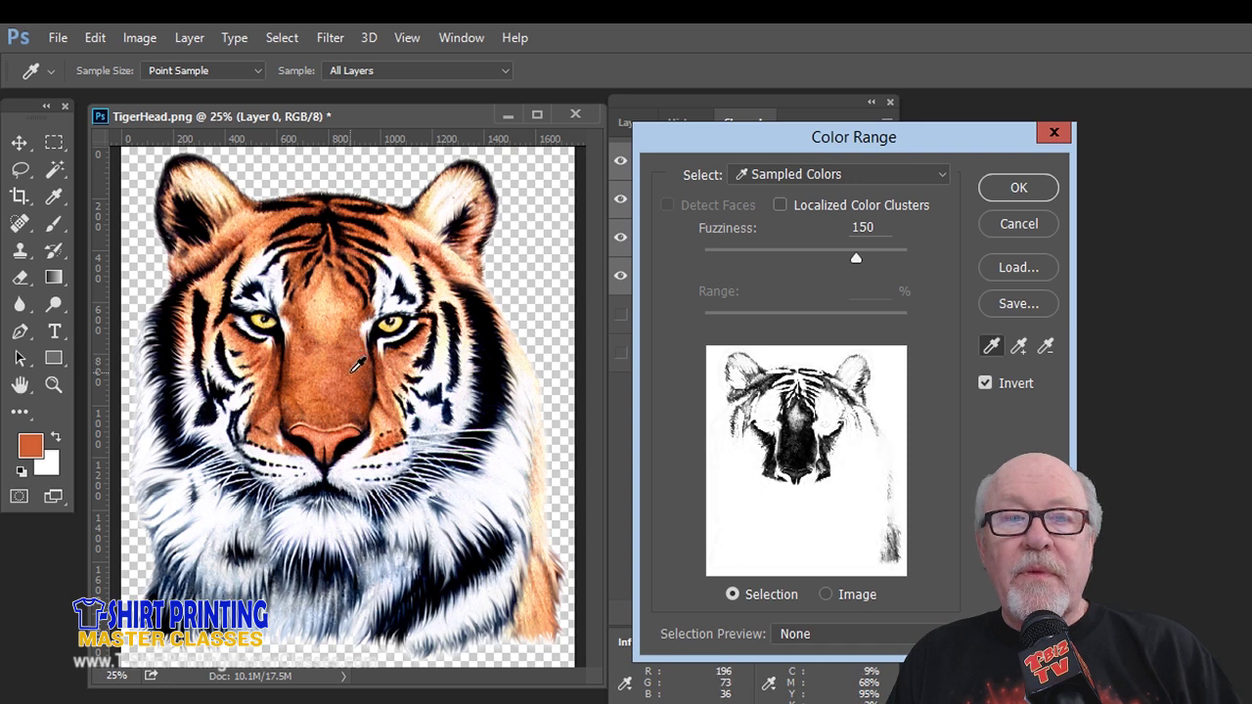
pyautogui.moveTo(855, 267); pyautogui.dragTo(769, 262)
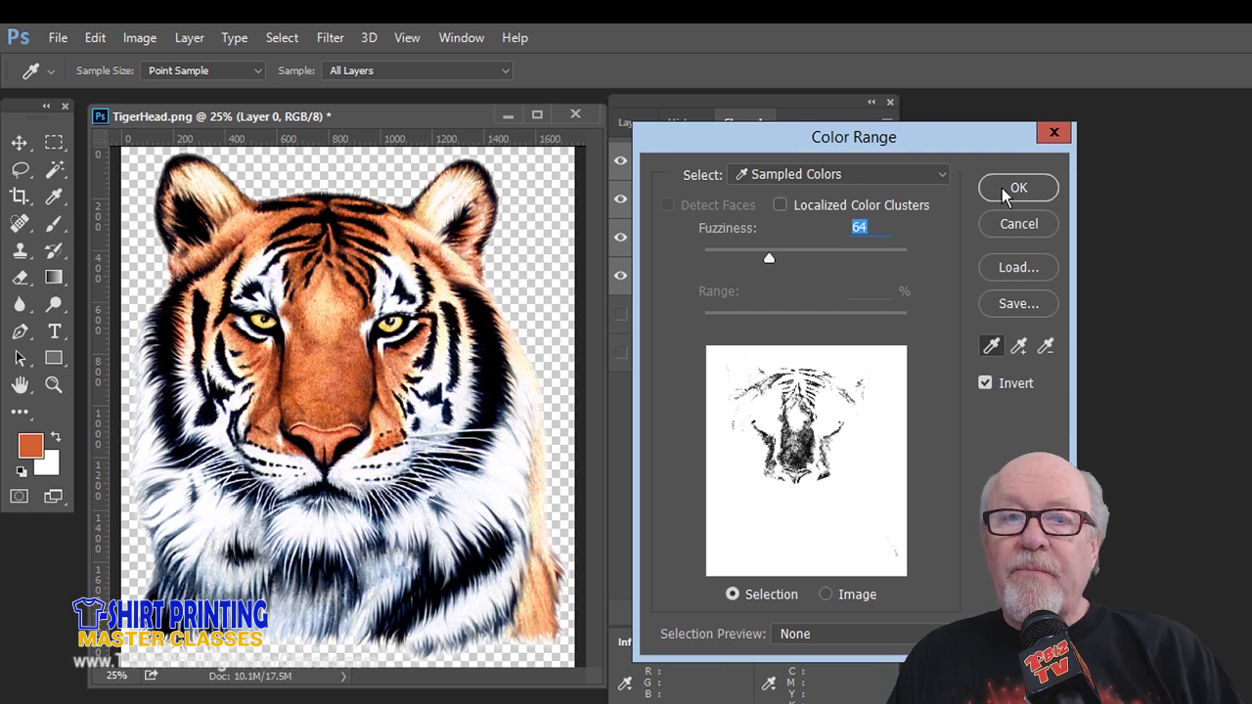
pyautogui.moveTo(774, 258); pyautogui.dragTo(785, 258)
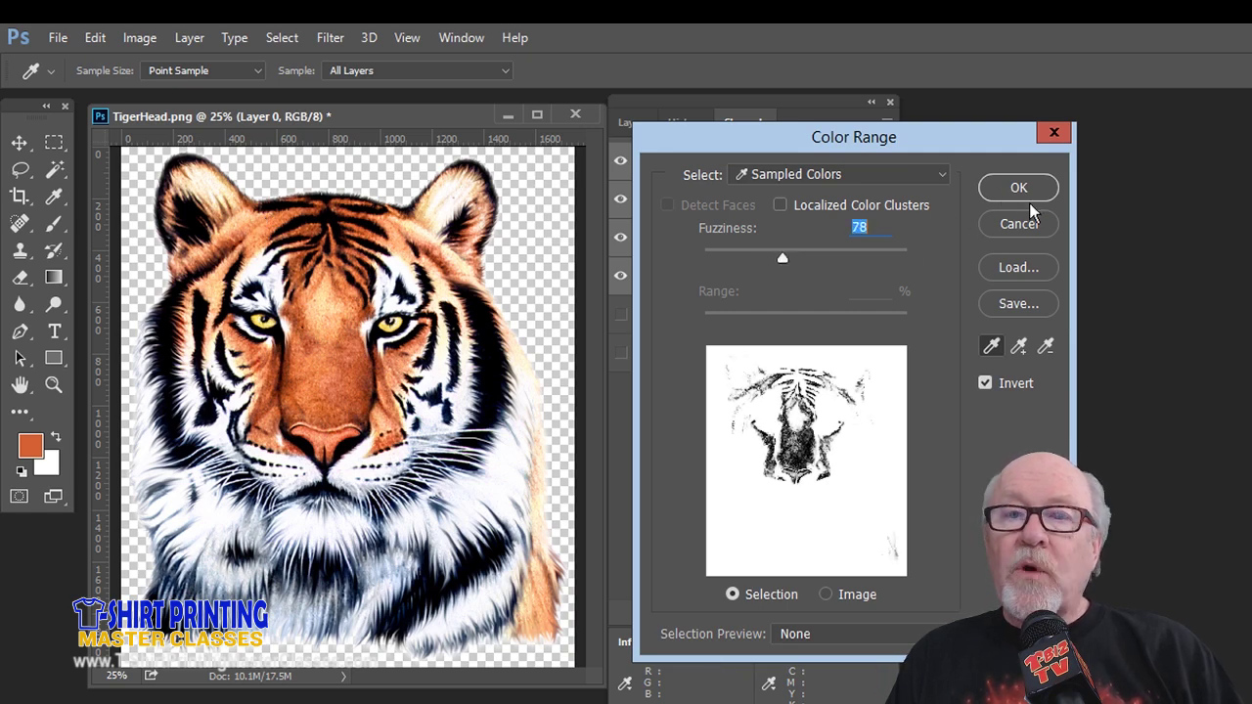
pyautogui.click(1020, 196)
pyautogui.click(798, 612)
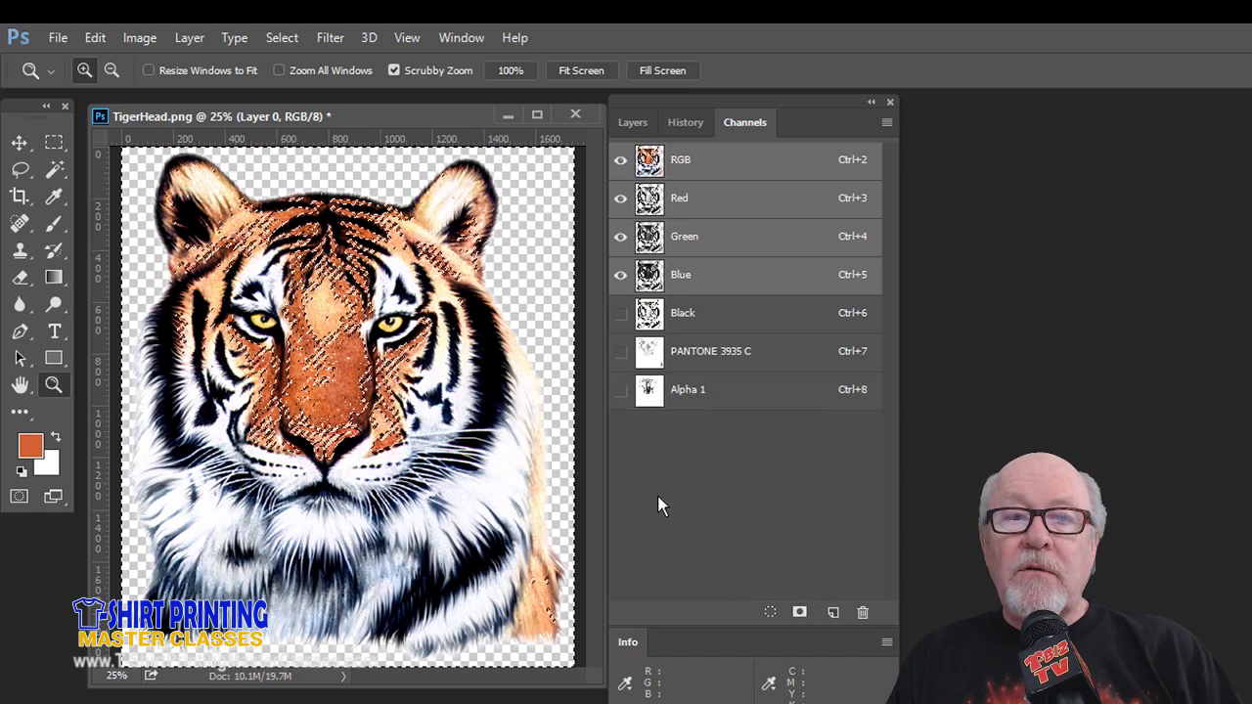
# Step: Sample the tiger's brown-orange fur, match it to PANTONE 1605 C, and make the channel a spot colour at 5% solidity
pyautogui.doubleClick(650, 393)
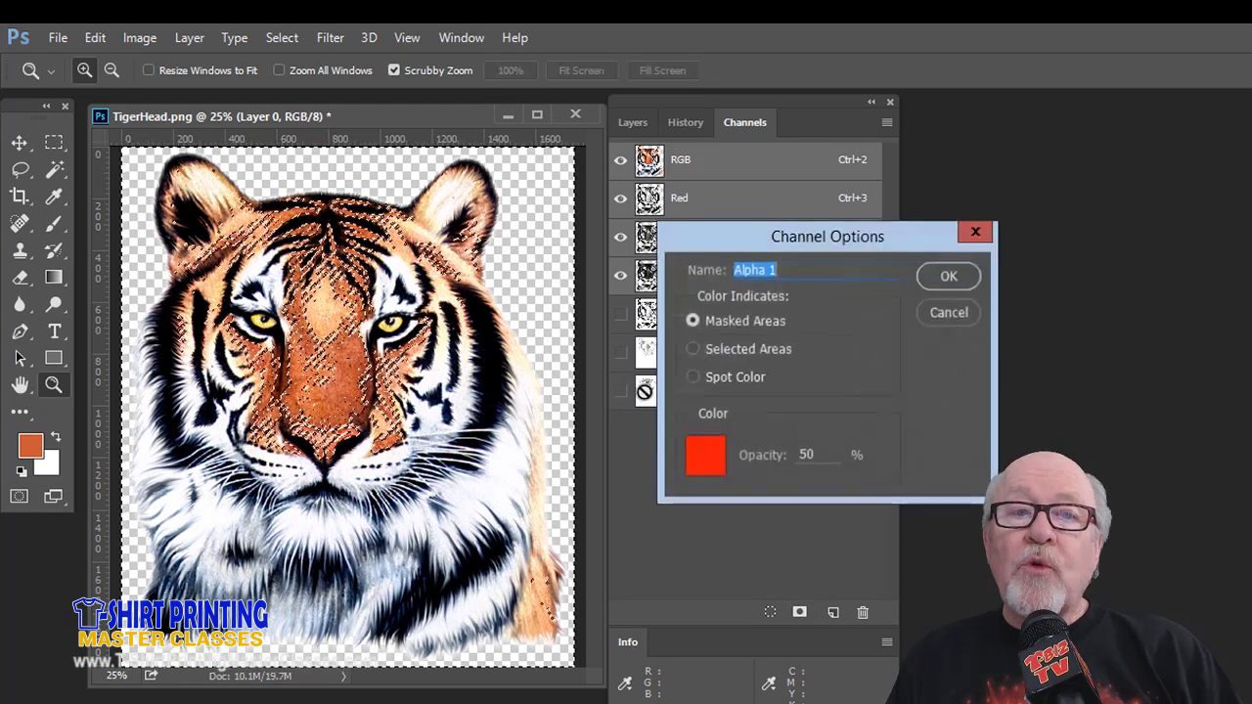
pyautogui.click(706, 456)
pyautogui.click(391, 382)
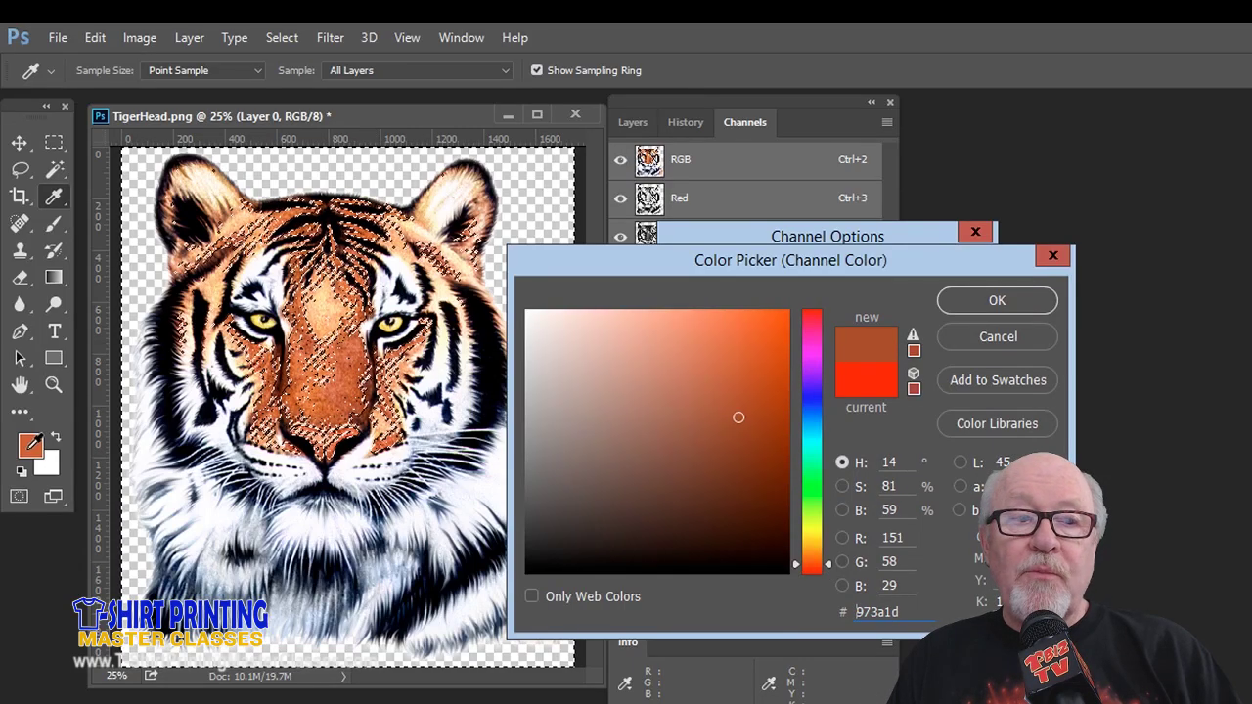
pyautogui.click(983, 425)
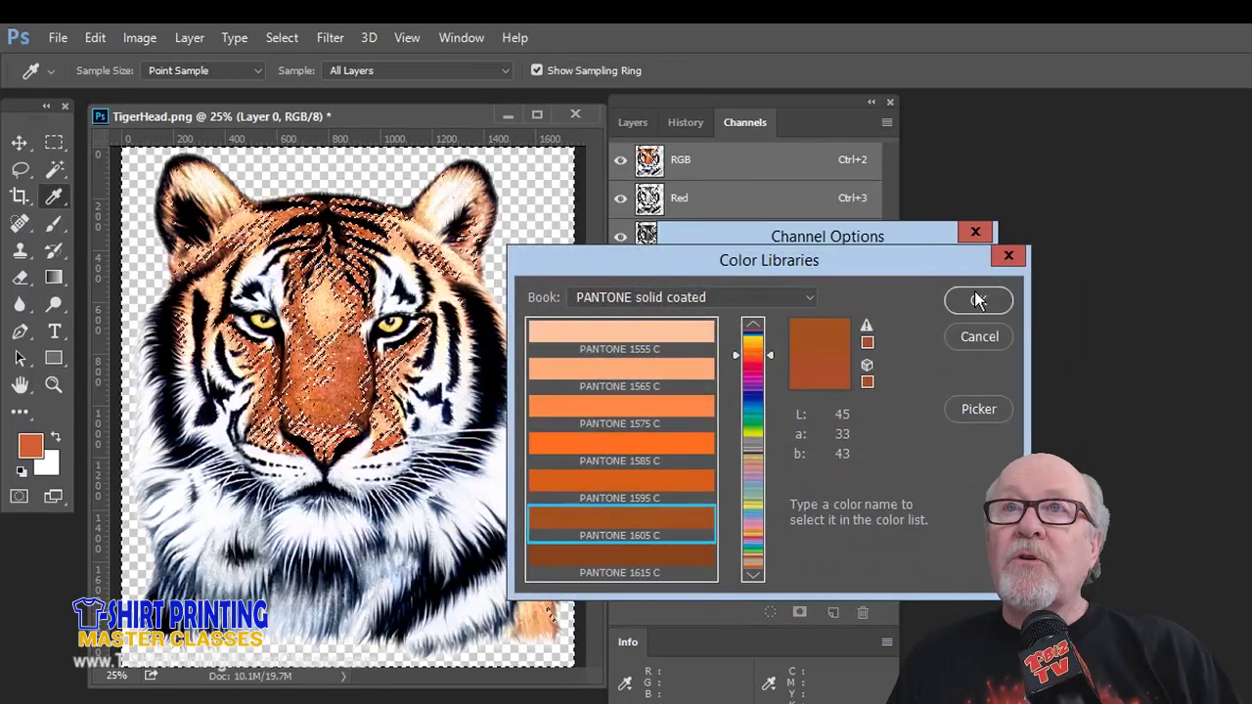
pyautogui.click(966, 302)
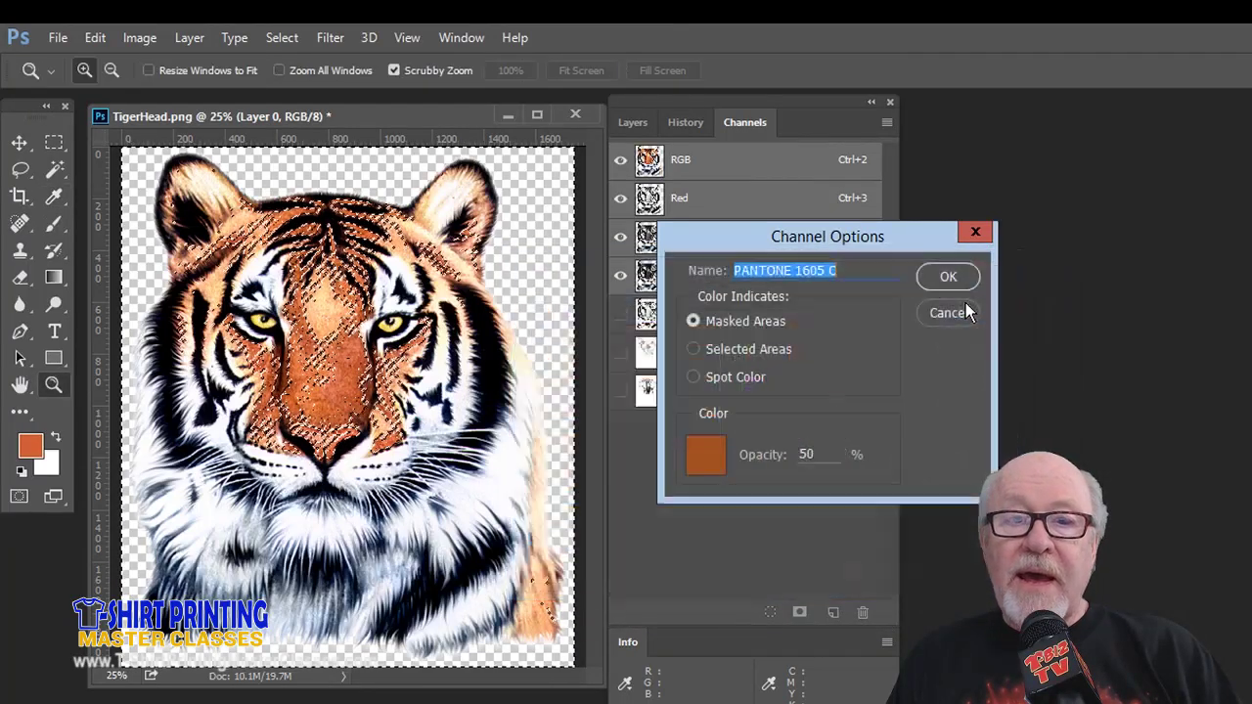
pyautogui.click(744, 380)
pyautogui.doubleClick(818, 452)
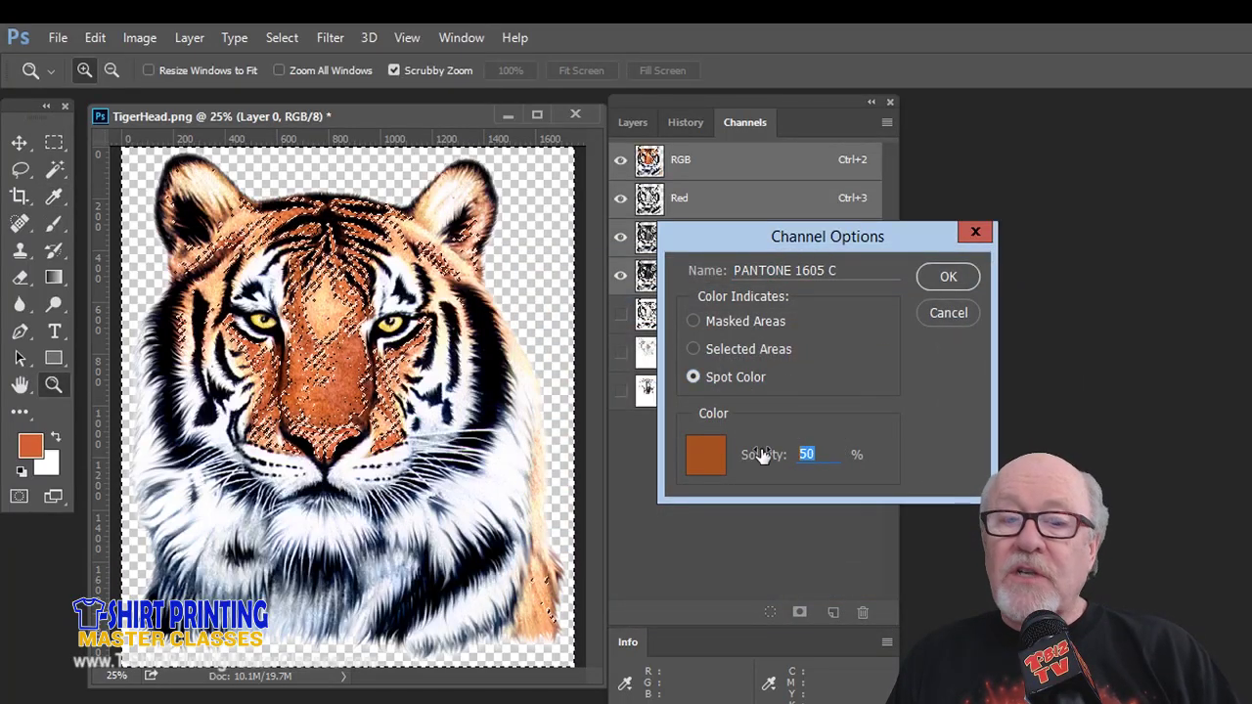
pyautogui.write('5')
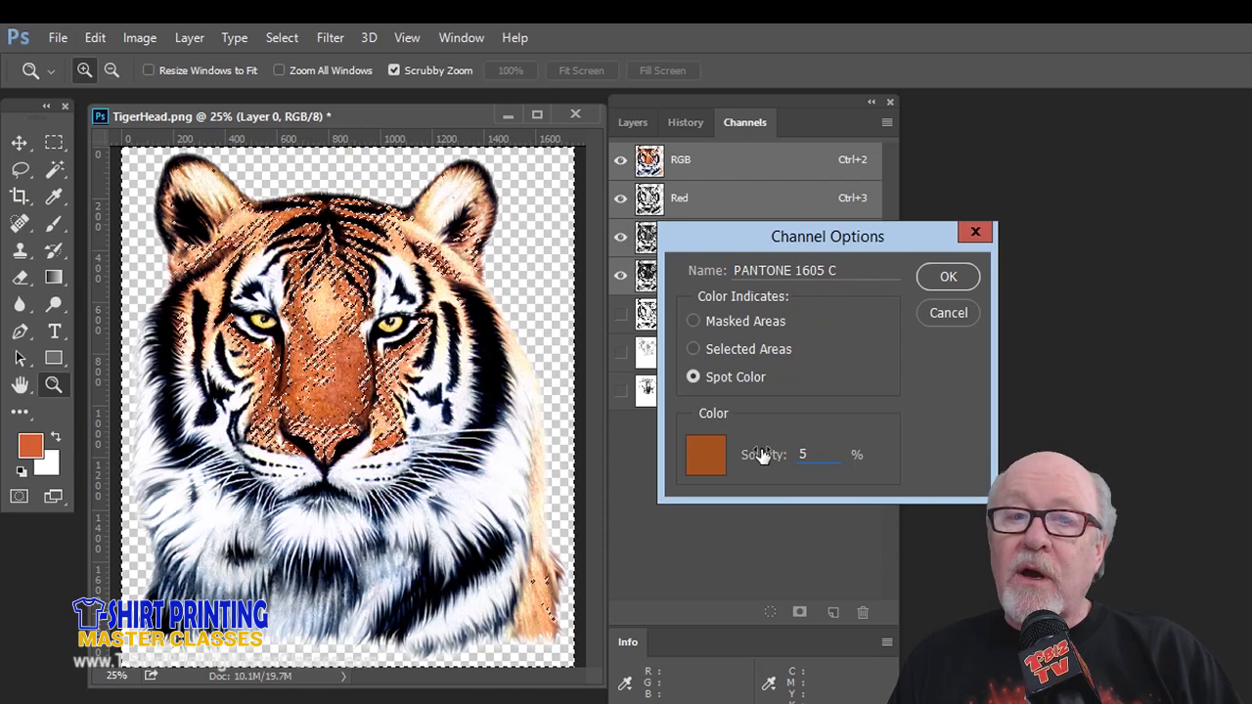
pyautogui.click(947, 278)
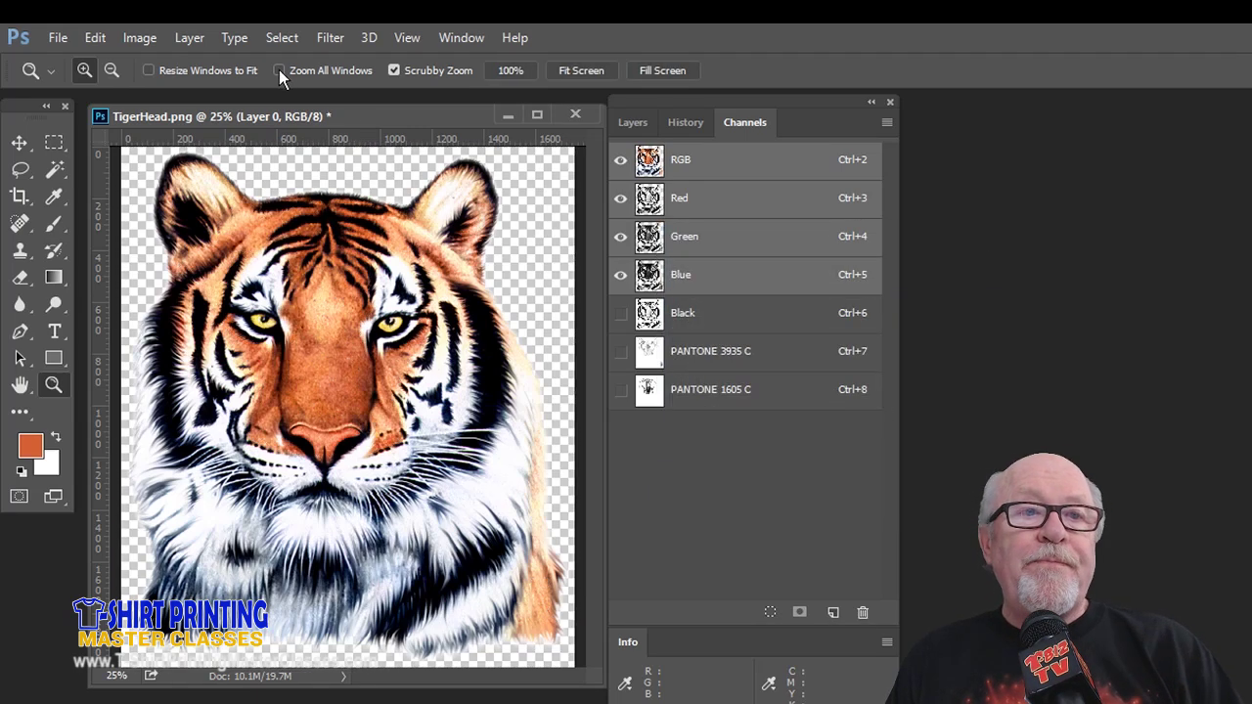
# Step: Open Color Range and sample the light orange fur on the tiger's forehead
pyautogui.click(282, 37)
pyautogui.click(305, 237)
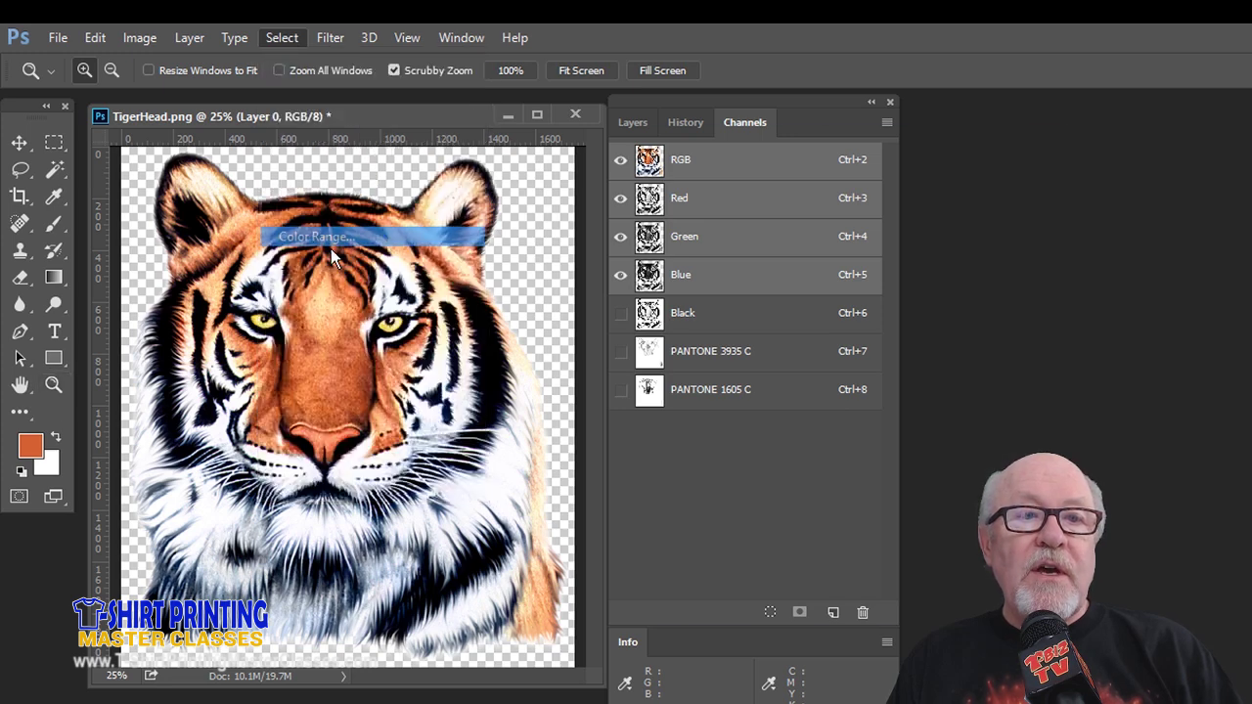
pyautogui.click(352, 310)
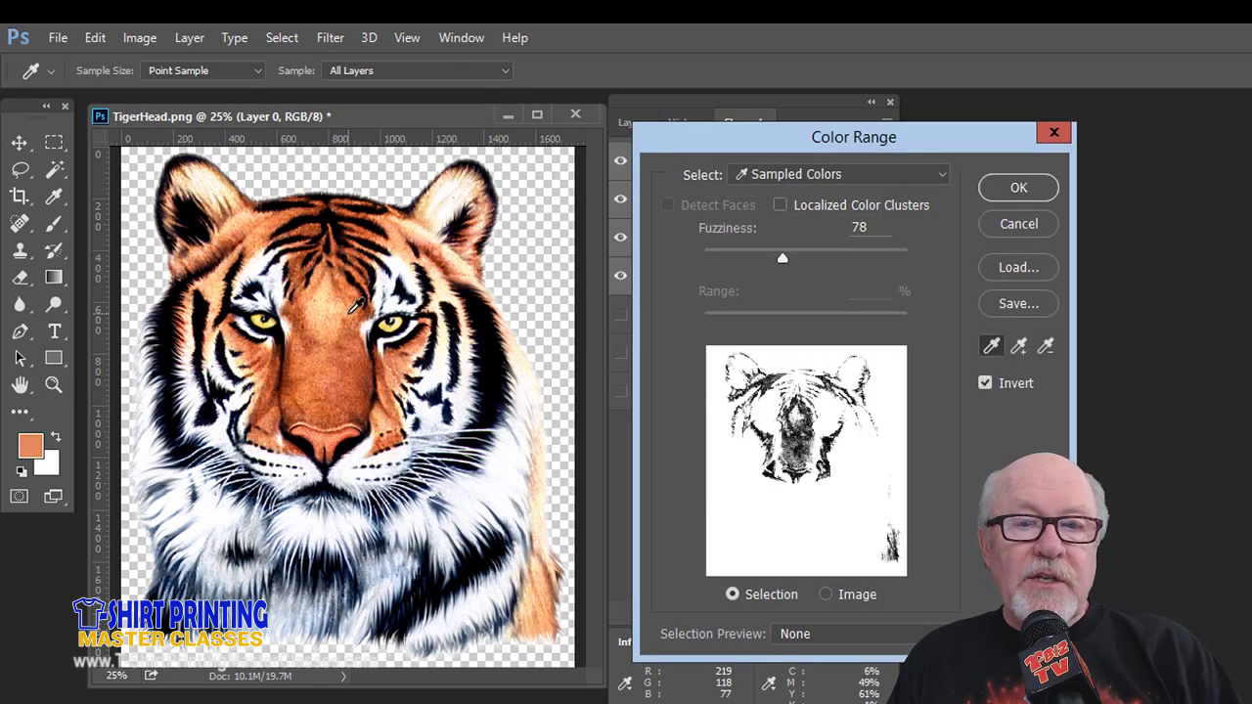
pyautogui.click(315, 288)
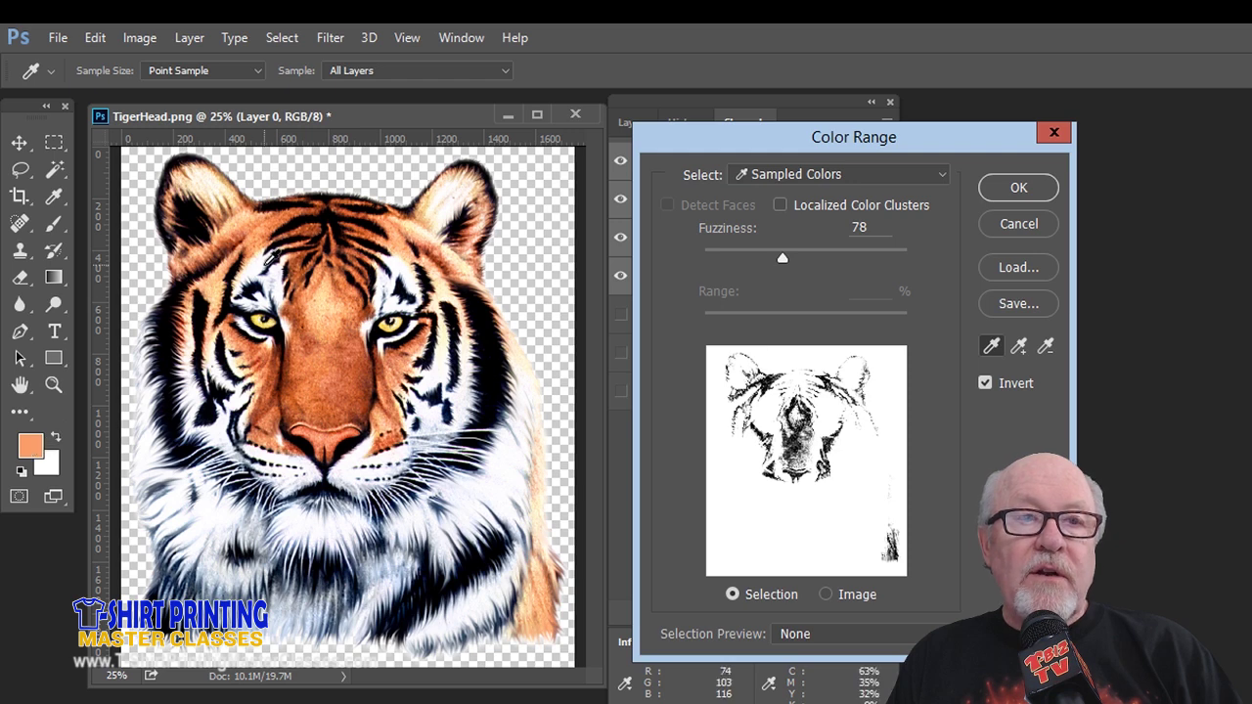
pyautogui.click(264, 235)
pyautogui.click(255, 237)
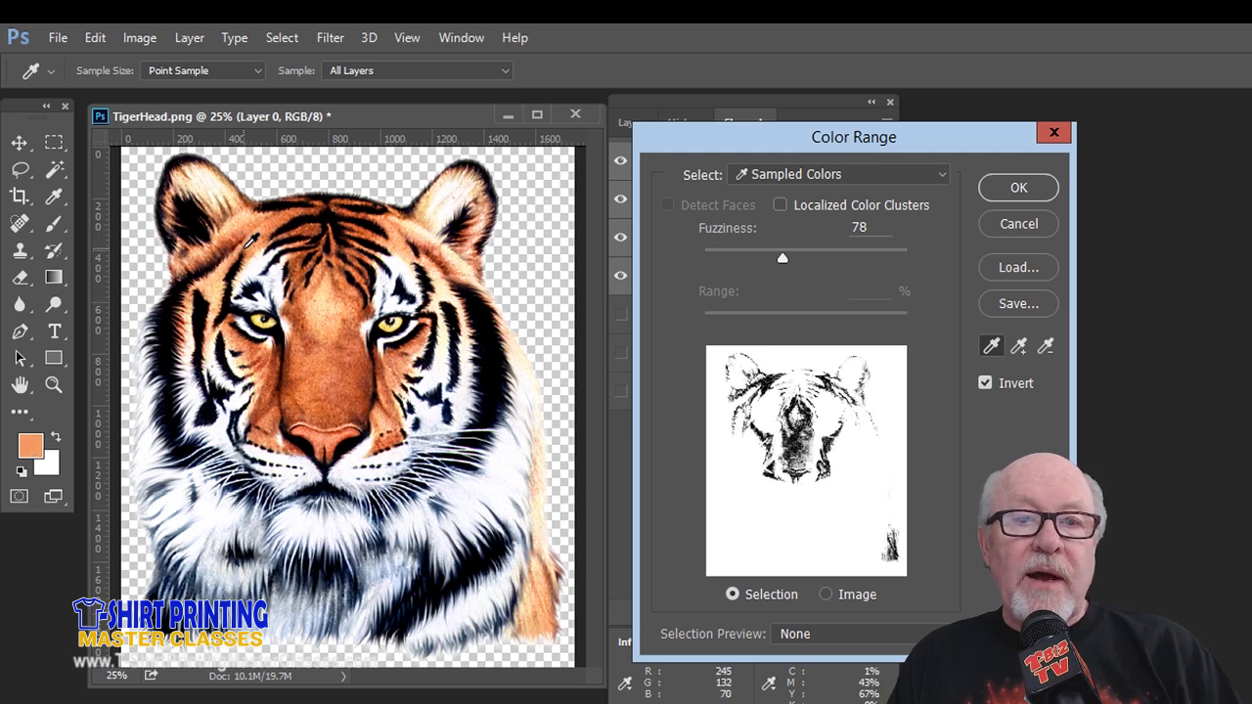
pyautogui.click(248, 241)
pyautogui.click(252, 241)
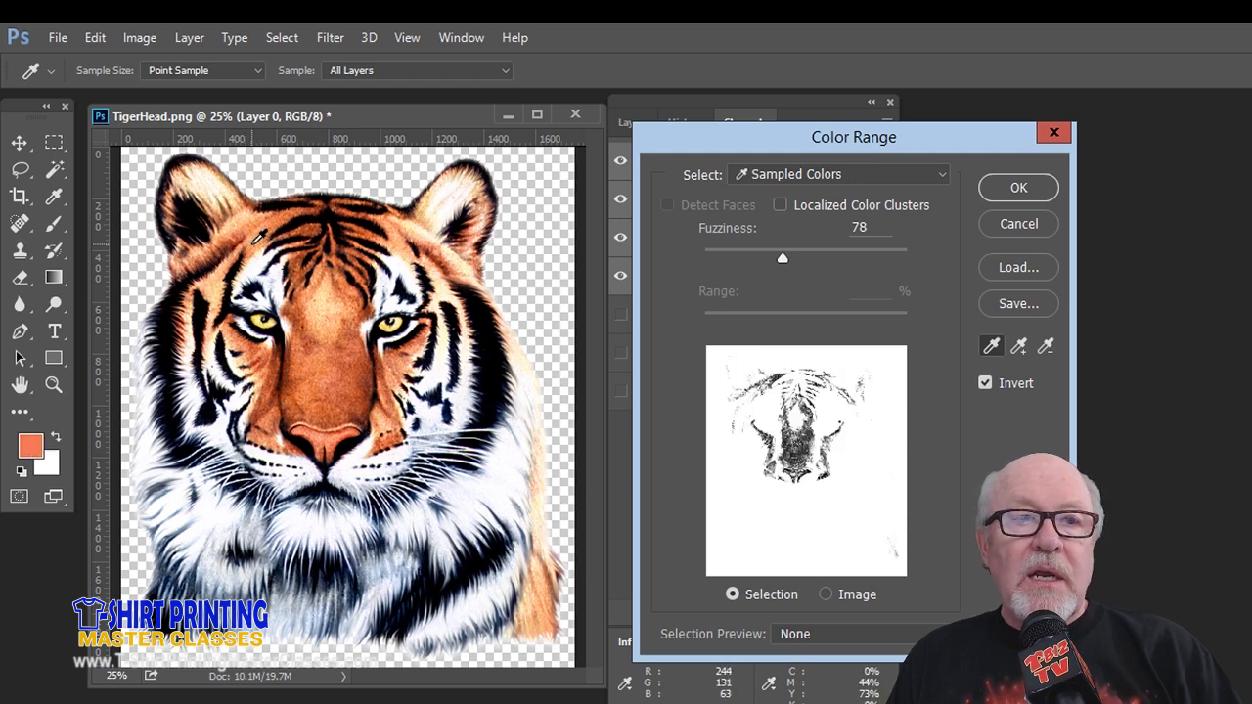
pyautogui.click(256, 241)
pyautogui.click(258, 241)
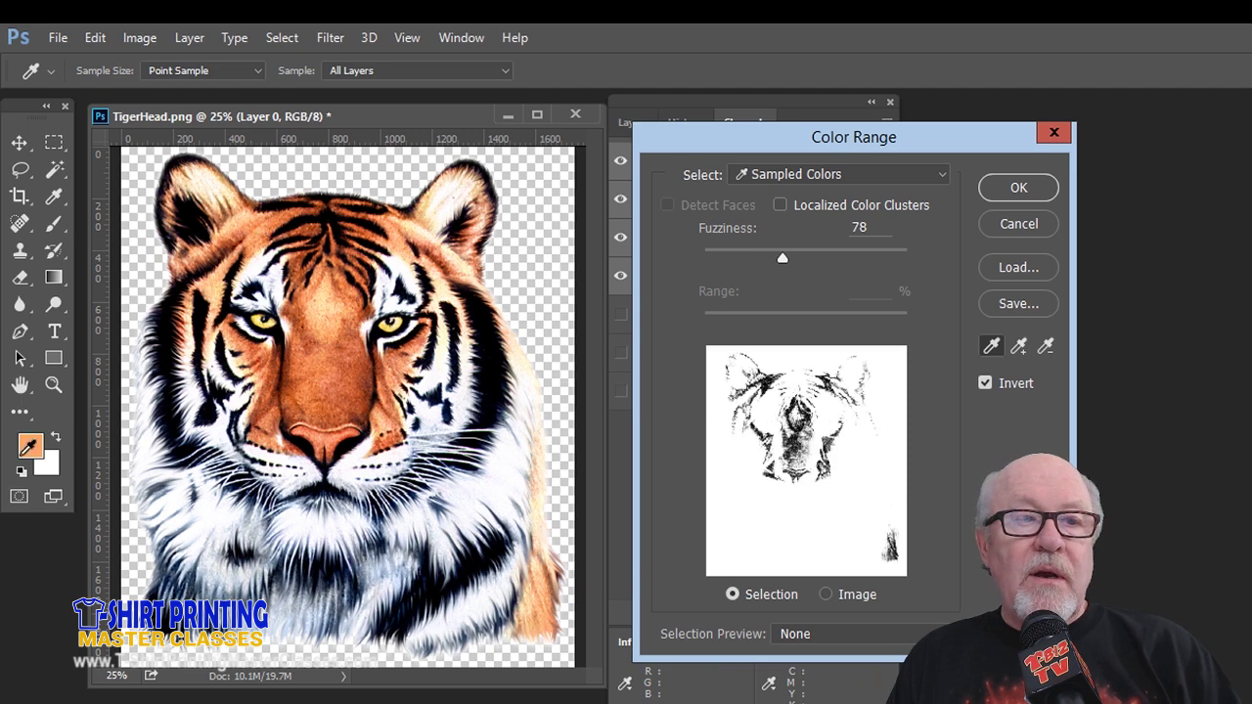
# Step: Raise fuzziness to 115, accept the selection and save it as a new Alpha 1 channel
pyautogui.moveTo(785, 261); pyautogui.dragTo(822, 260)
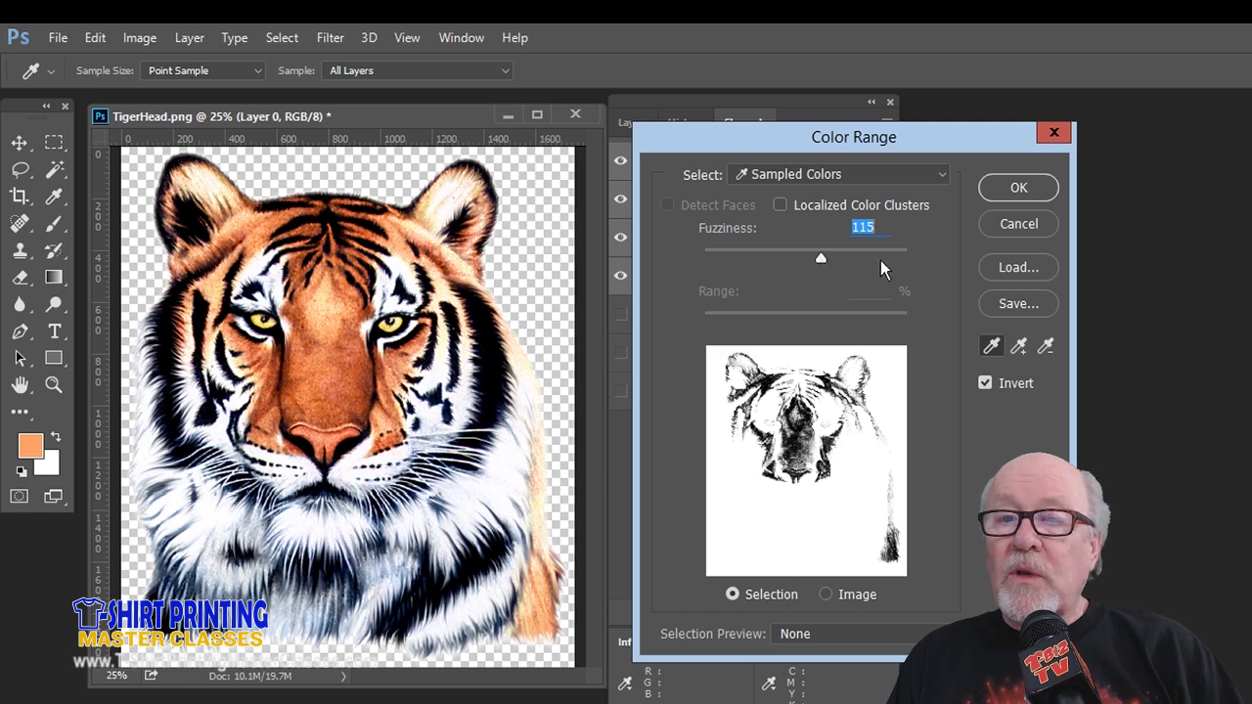
pyautogui.click(1028, 191)
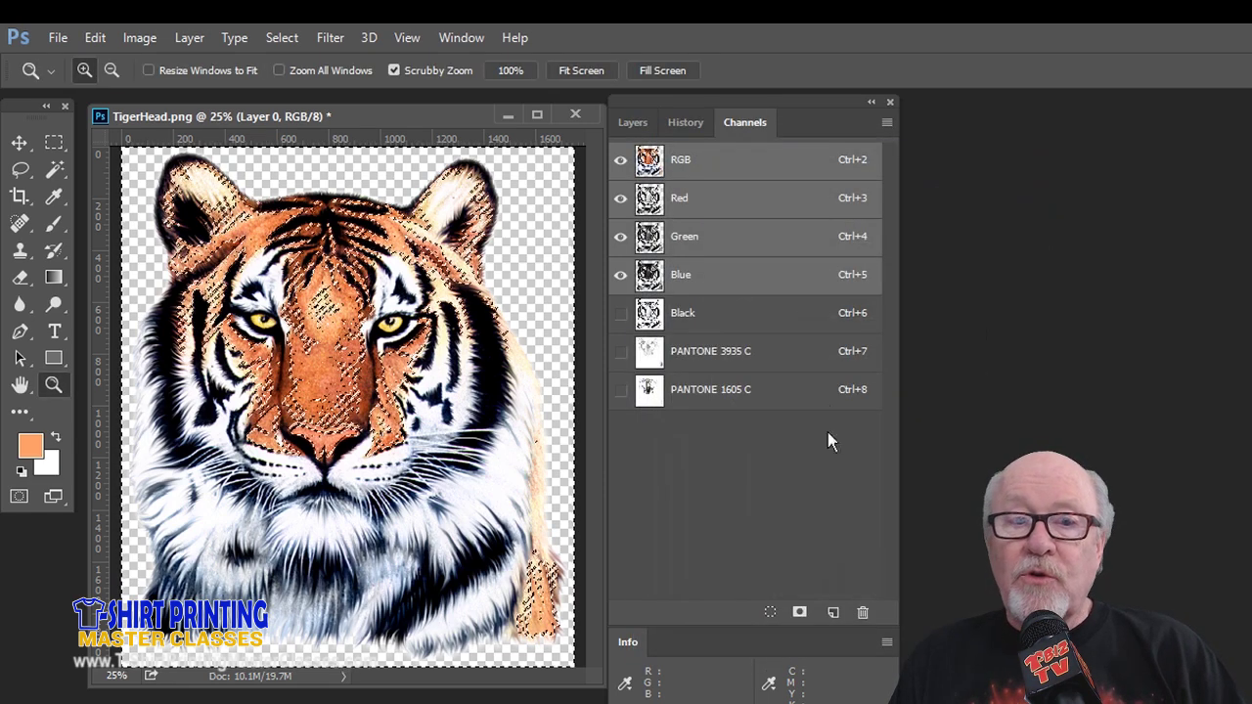
pyautogui.click(800, 611)
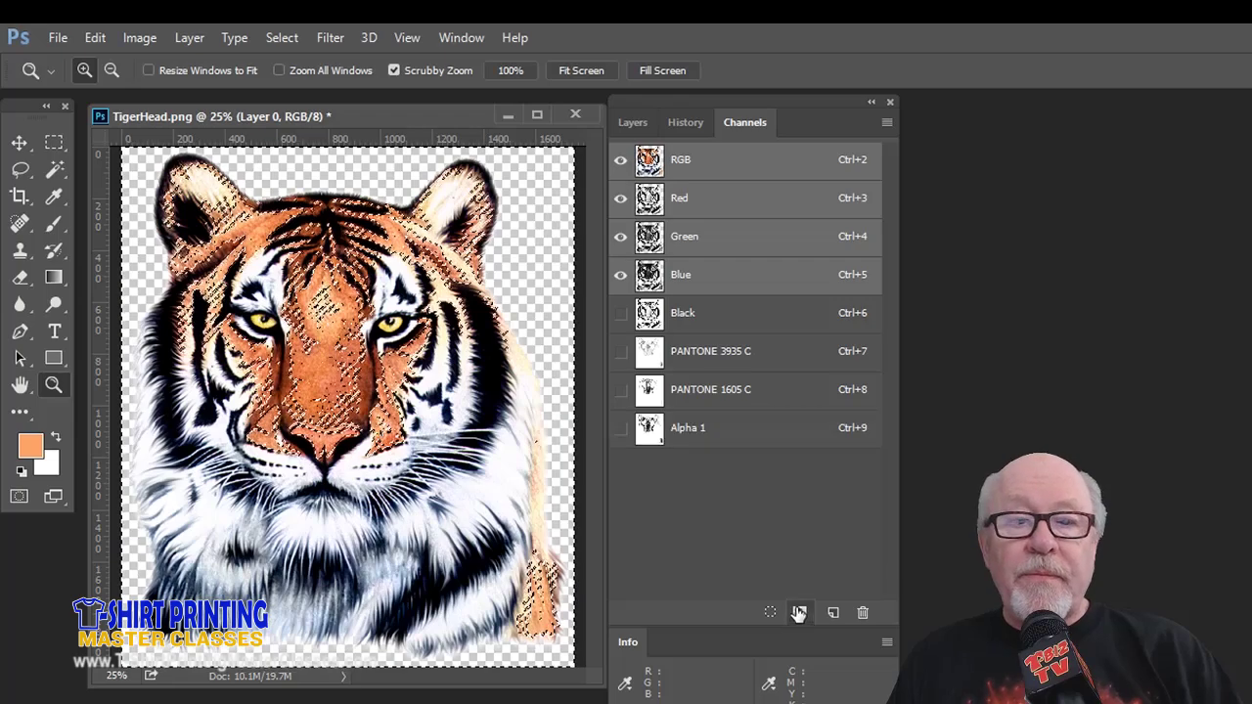
# Step: Sample the orange fur for Alpha 1, match it to PANTONE 714 C, and set Spot Color at 15% solidity
pyautogui.doubleClick(657, 440)
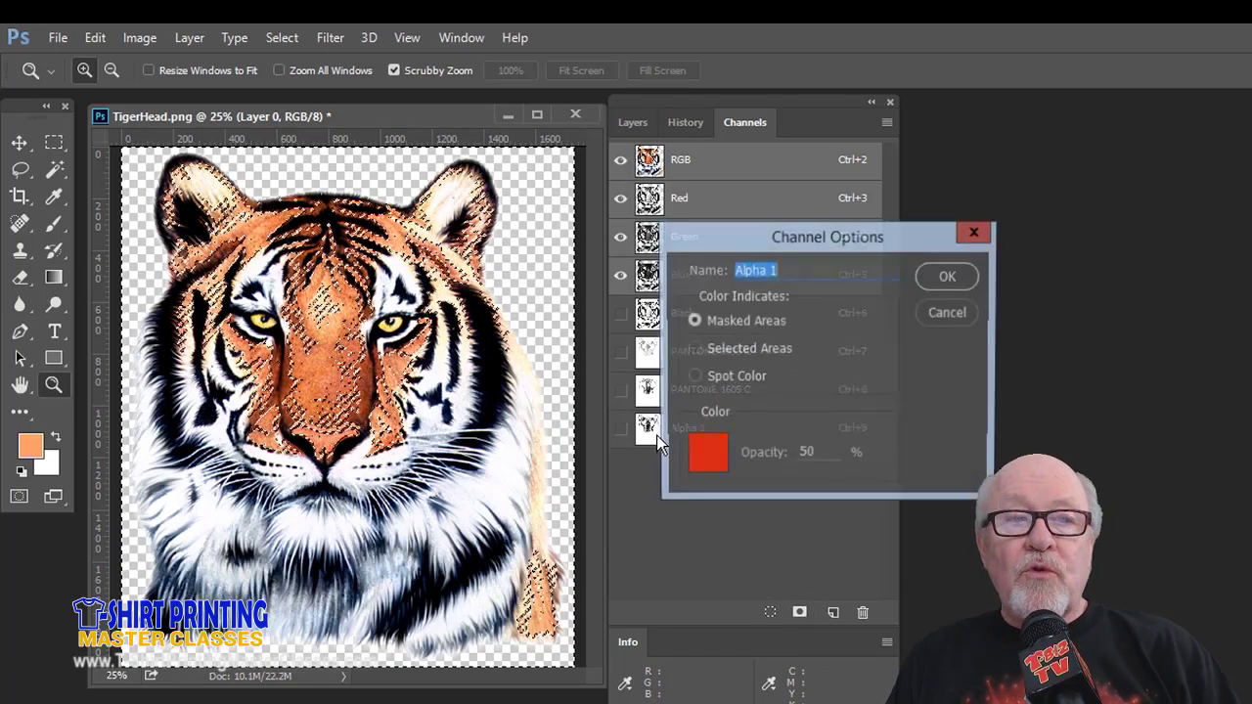
pyautogui.click(705, 454)
pyautogui.click(268, 229)
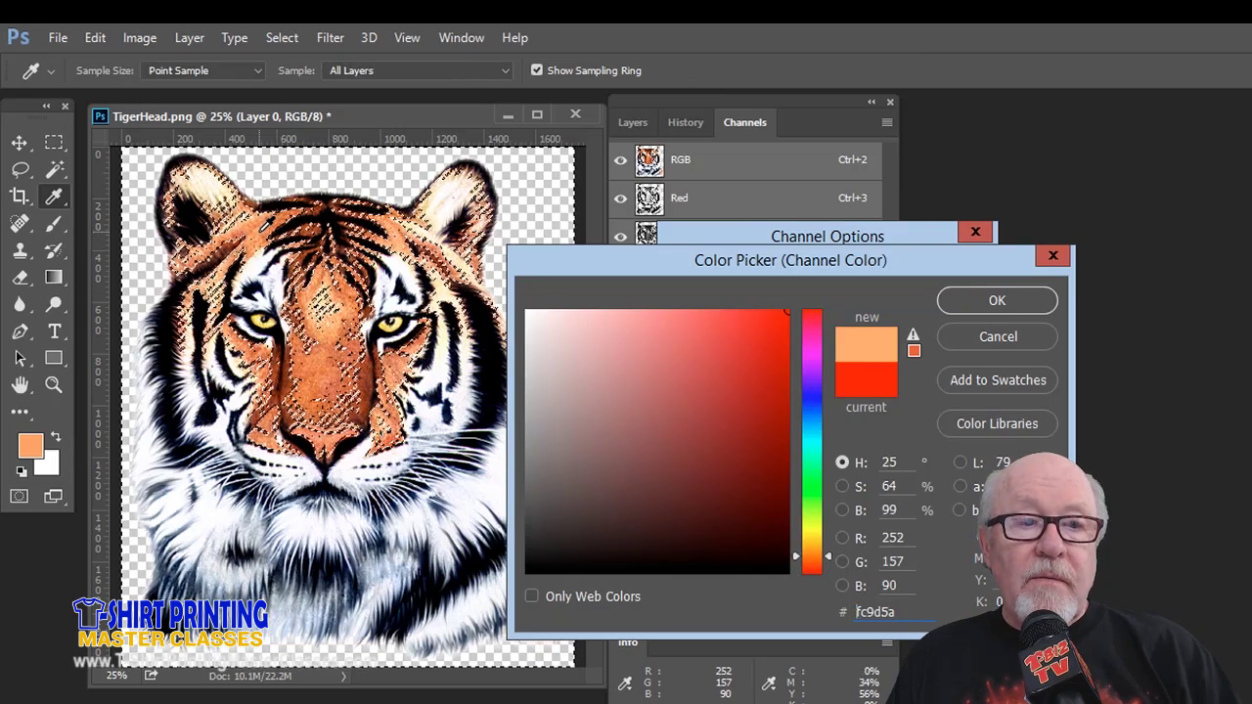
pyautogui.click(982, 427)
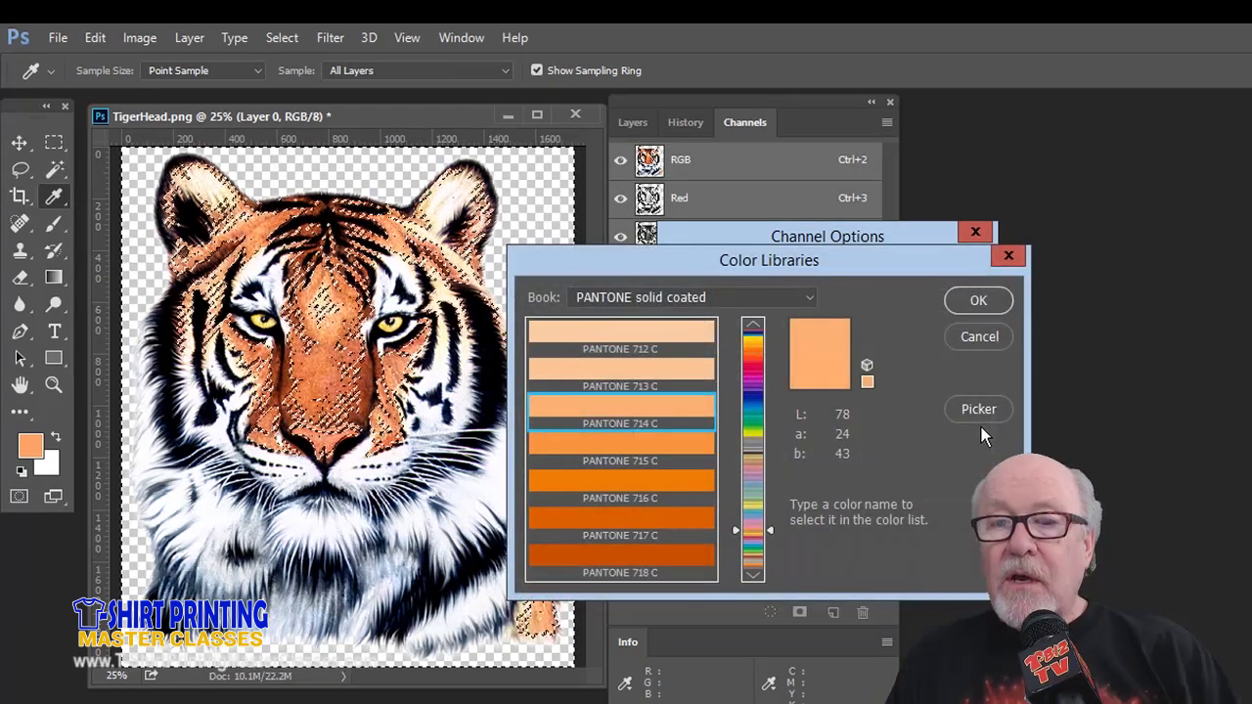
pyautogui.click(969, 304)
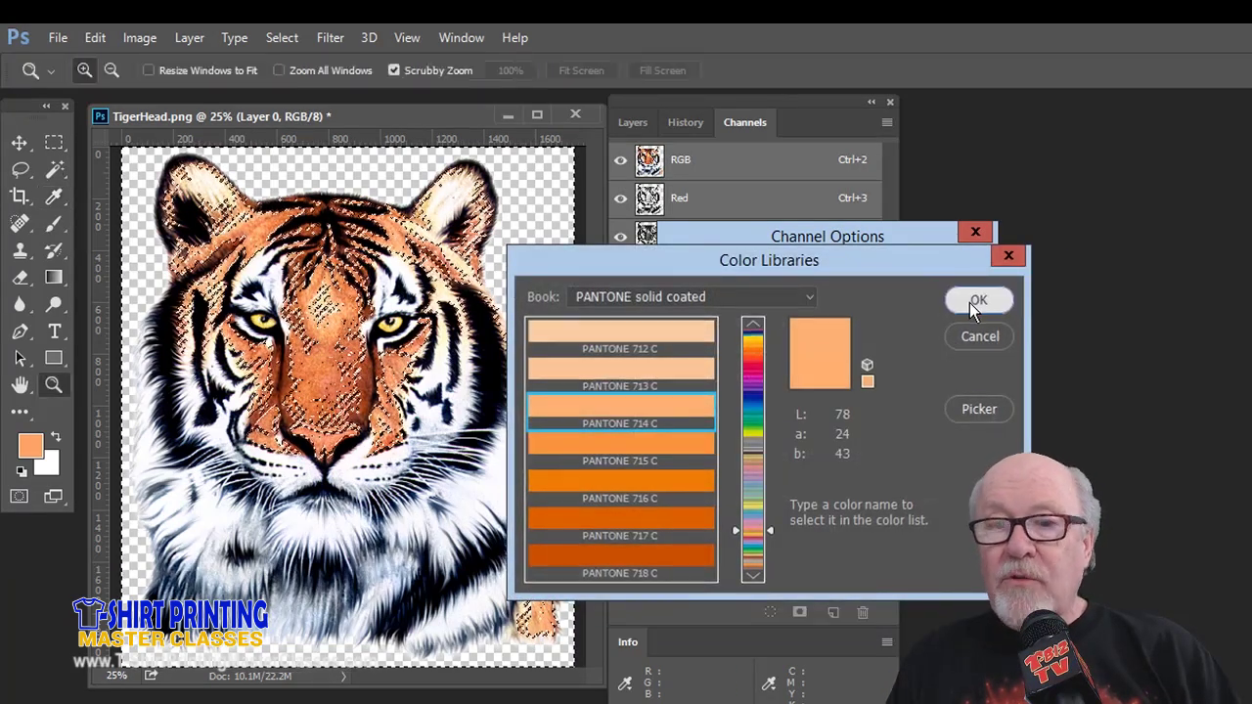
pyautogui.click(721, 377)
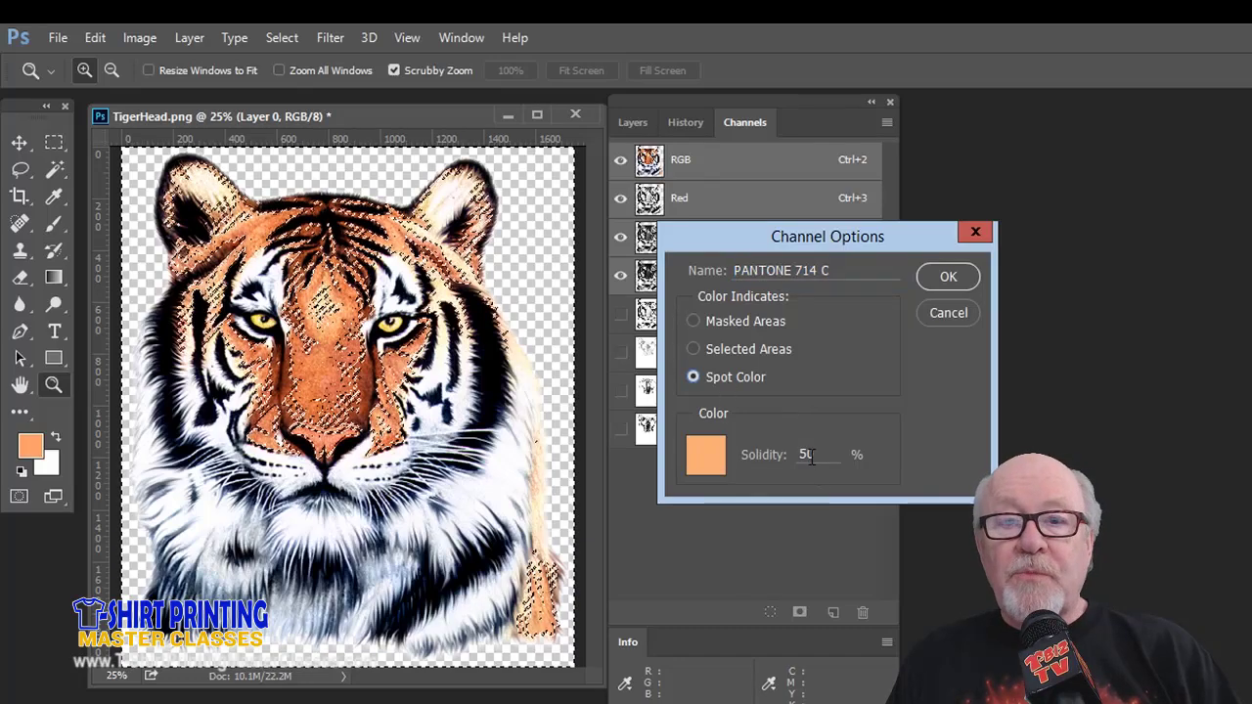
pyautogui.click(756, 455)
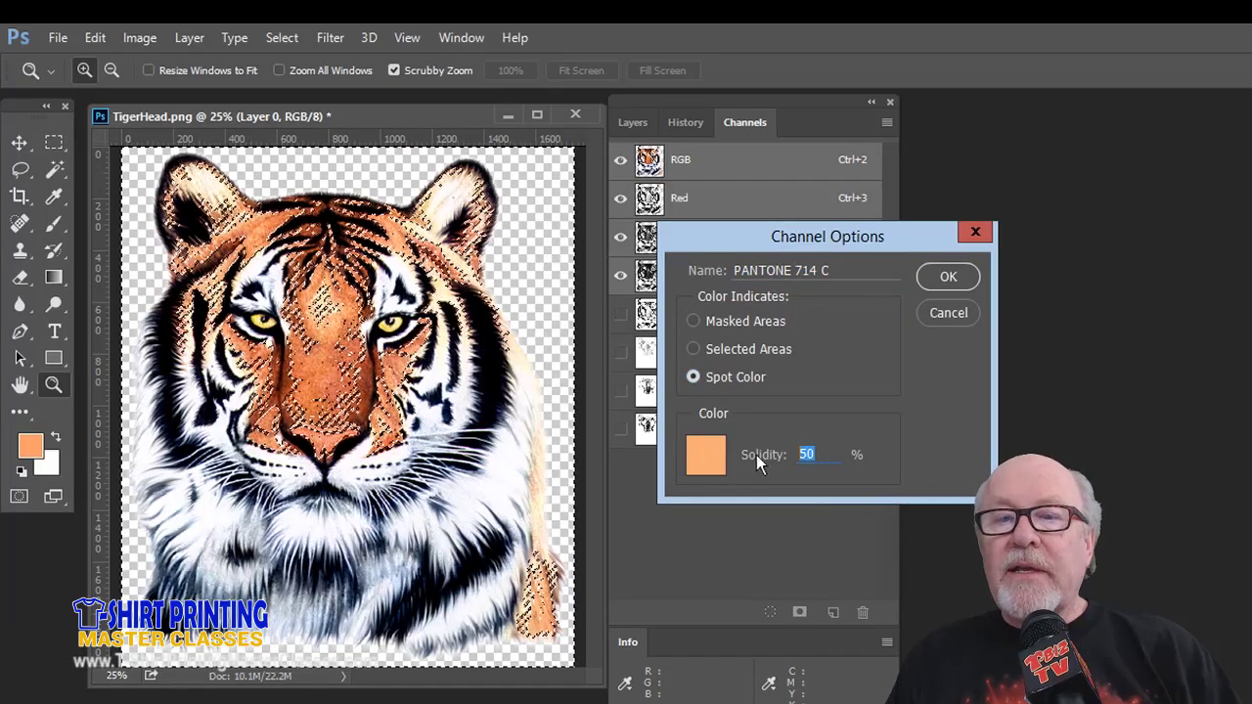
pyautogui.write('15')
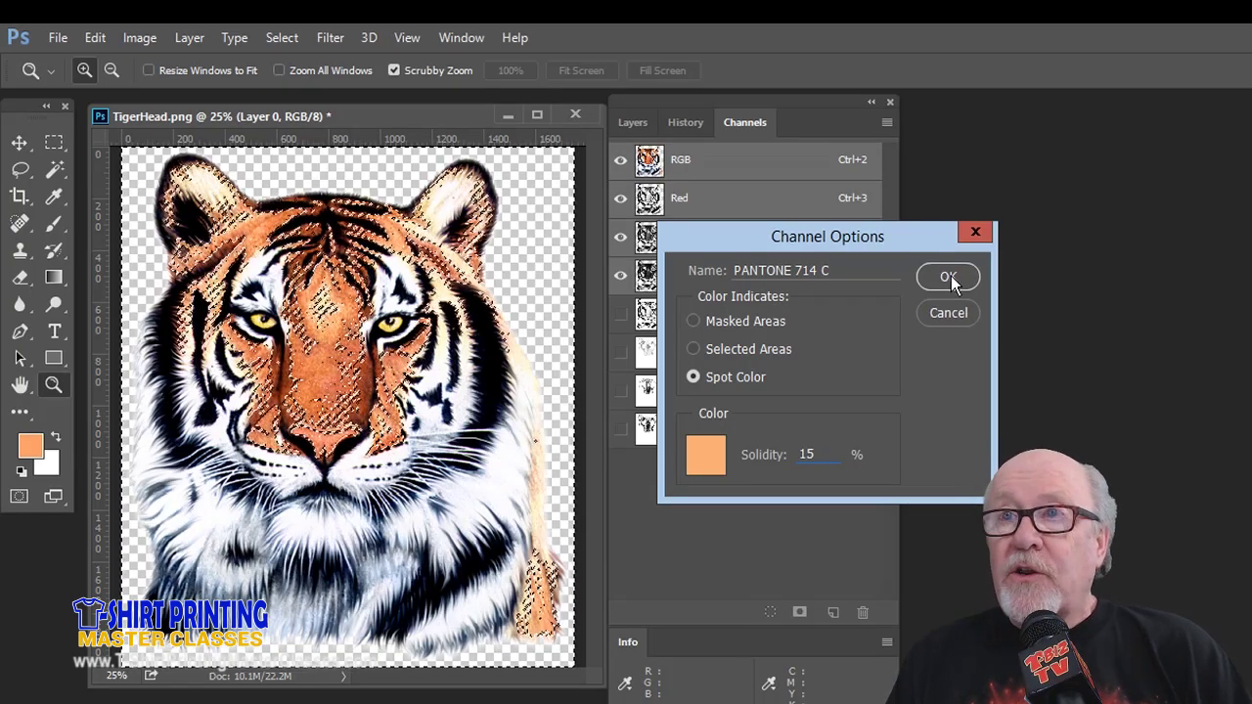
pyautogui.click(948, 277)
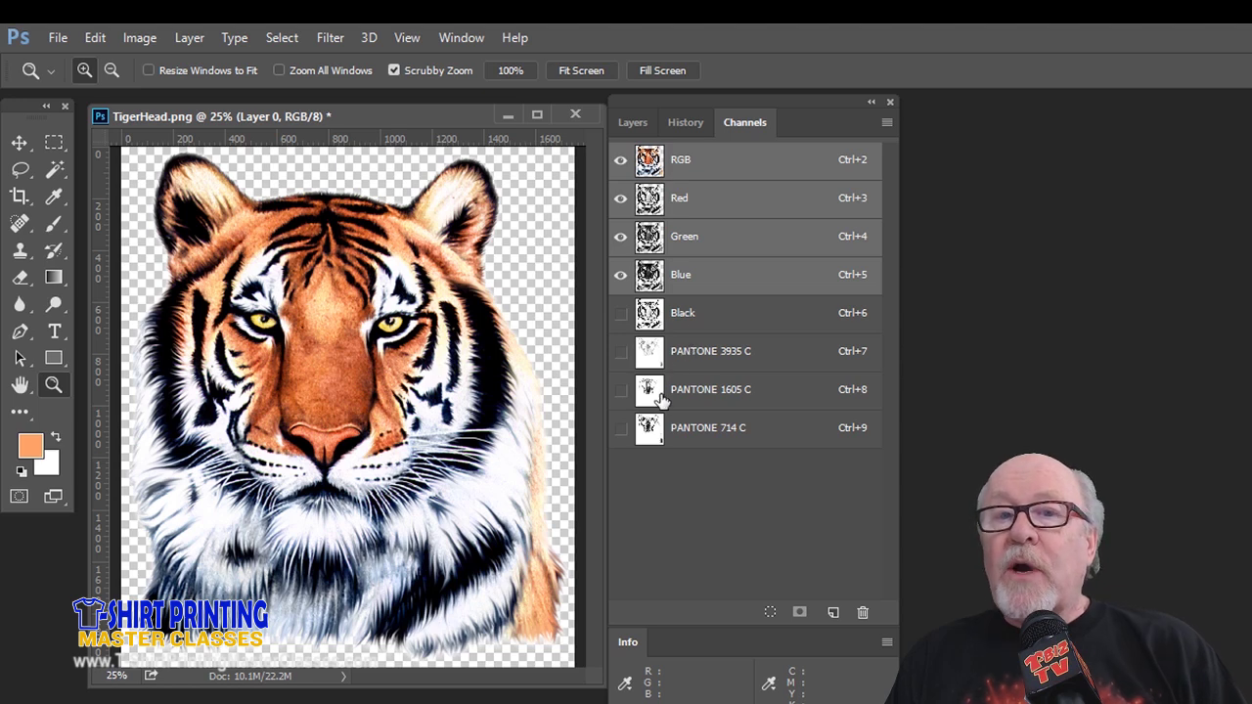
# Step: Move the PANTONE 3935 C channel above the Black channel
pyautogui.doubleClick(649, 355)
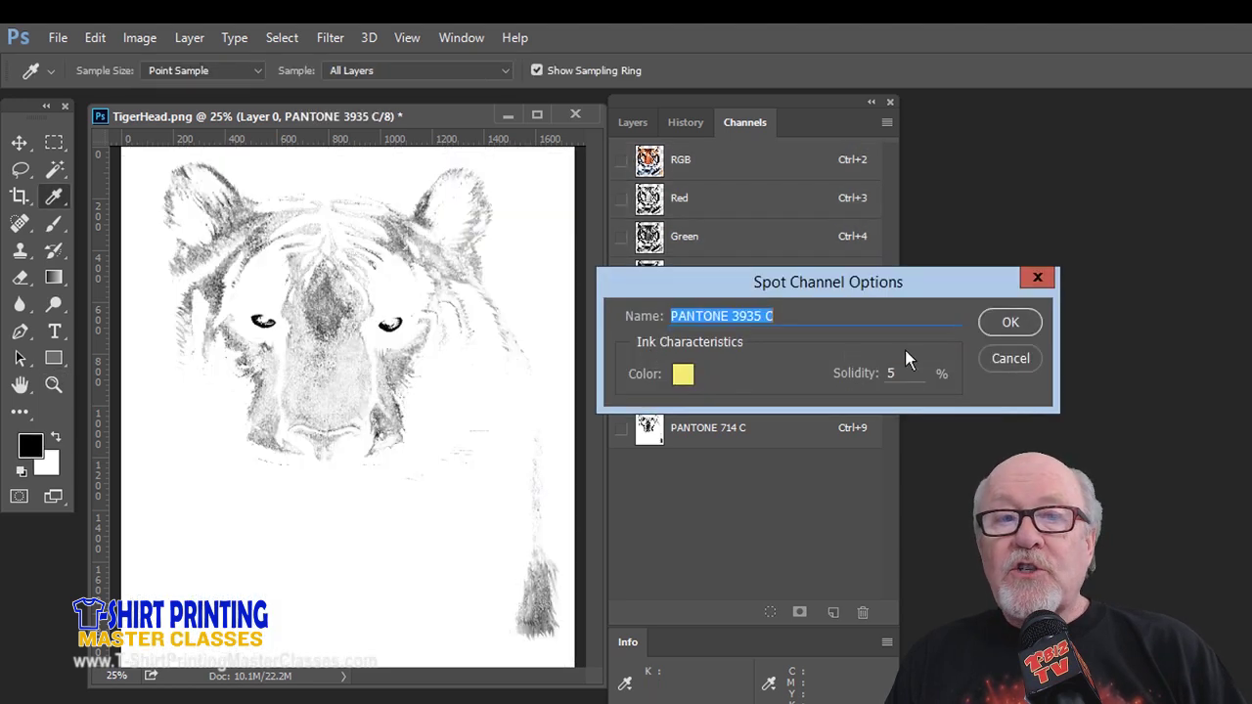
pyautogui.click(999, 355)
pyautogui.moveTo(645, 350); pyautogui.dragTo(651, 465)
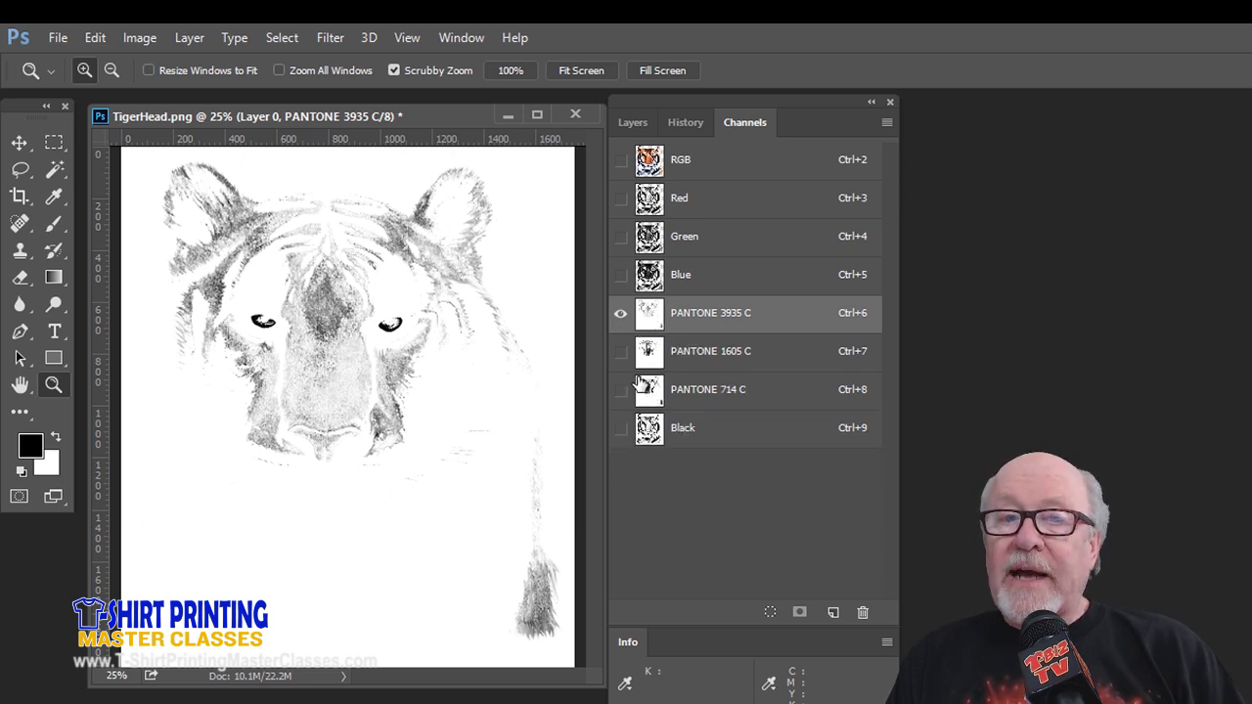
# Step: Move the PANTONE 714 C channel above PANTONE 1605 C
pyautogui.doubleClick(647, 388)
pyautogui.click(1007, 358)
pyautogui.press('z')
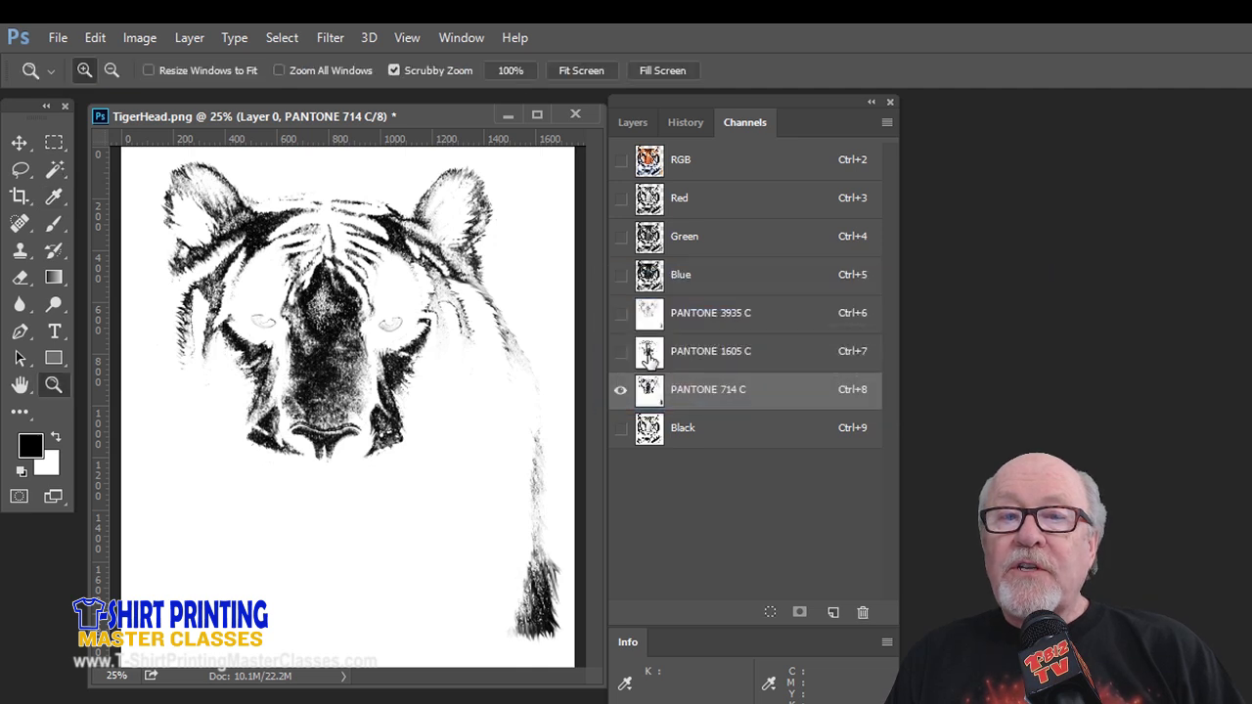
pyautogui.moveTo(650, 399); pyautogui.dragTo(663, 346)
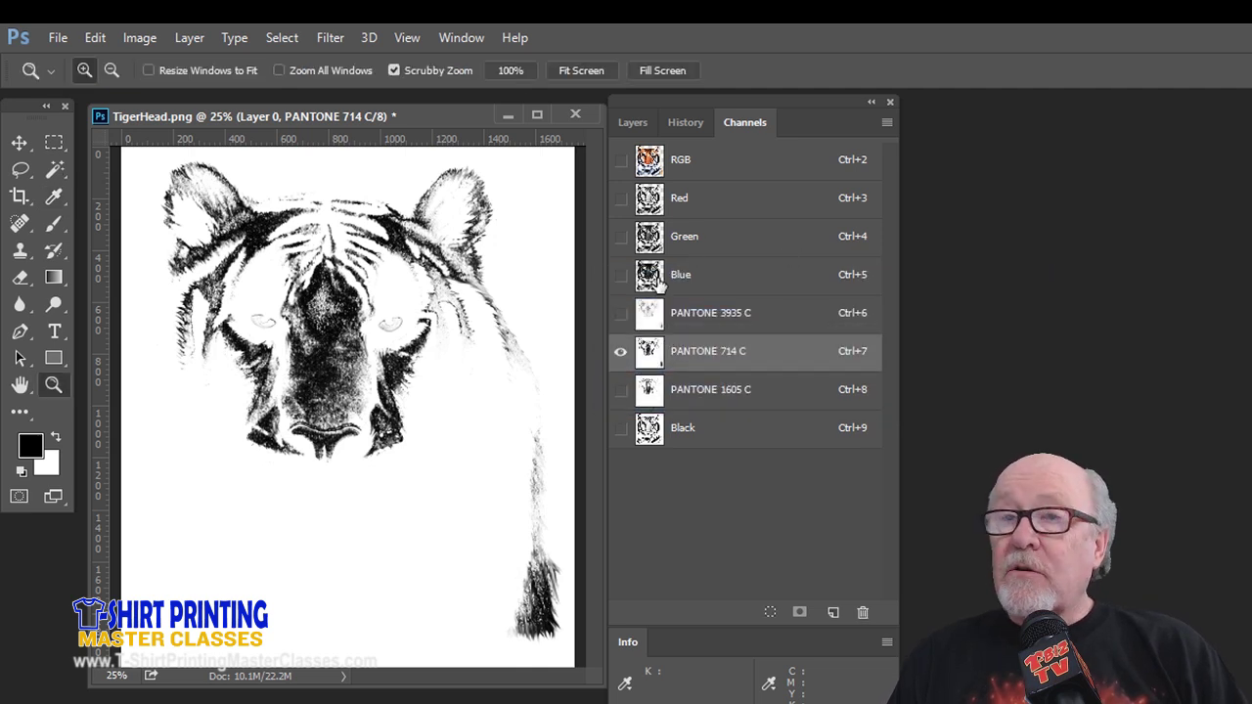
pyautogui.click(887, 125)
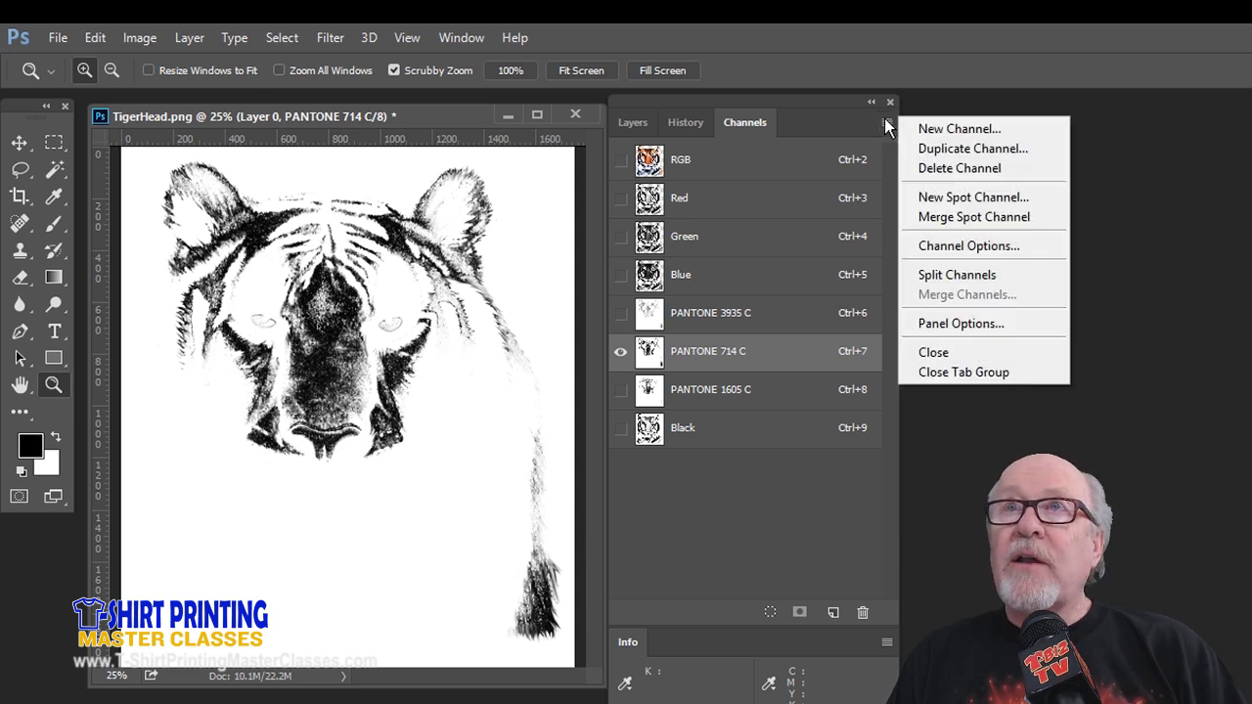
# Step: Create a new PANTONE 1575 C spot channel and move it directly below Blue
pyautogui.click(974, 197)
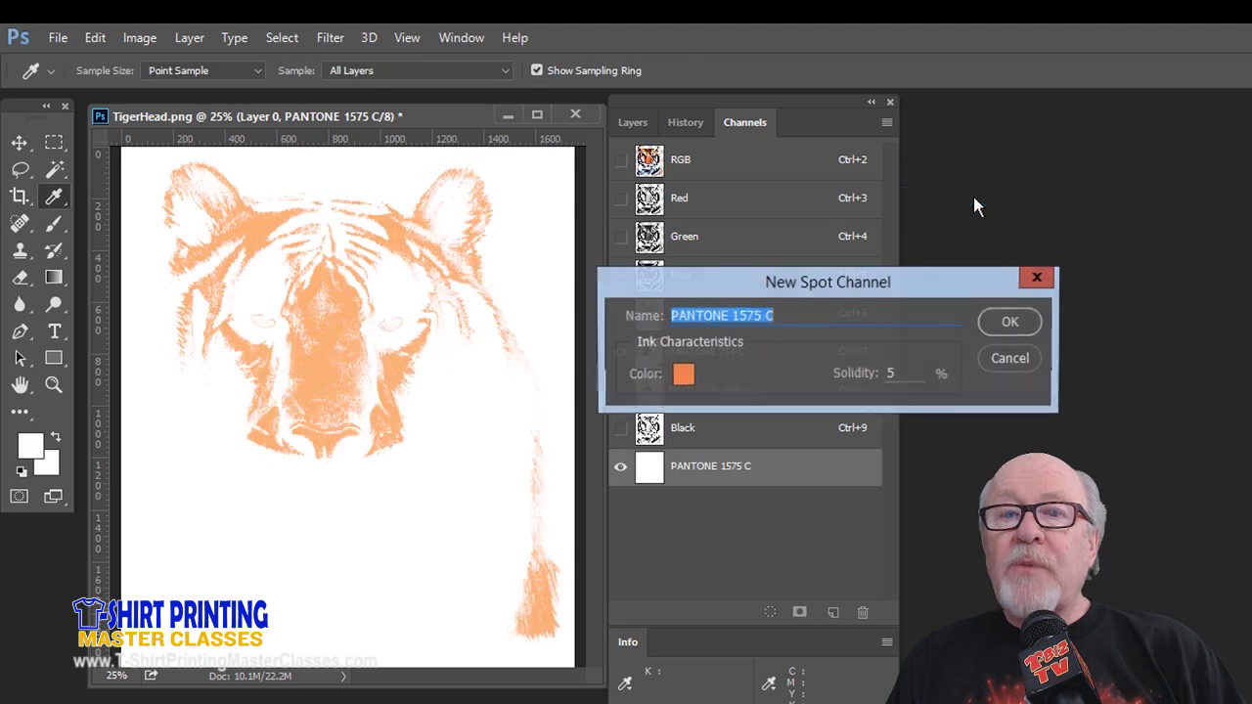
pyautogui.click(1008, 324)
pyautogui.press('z')
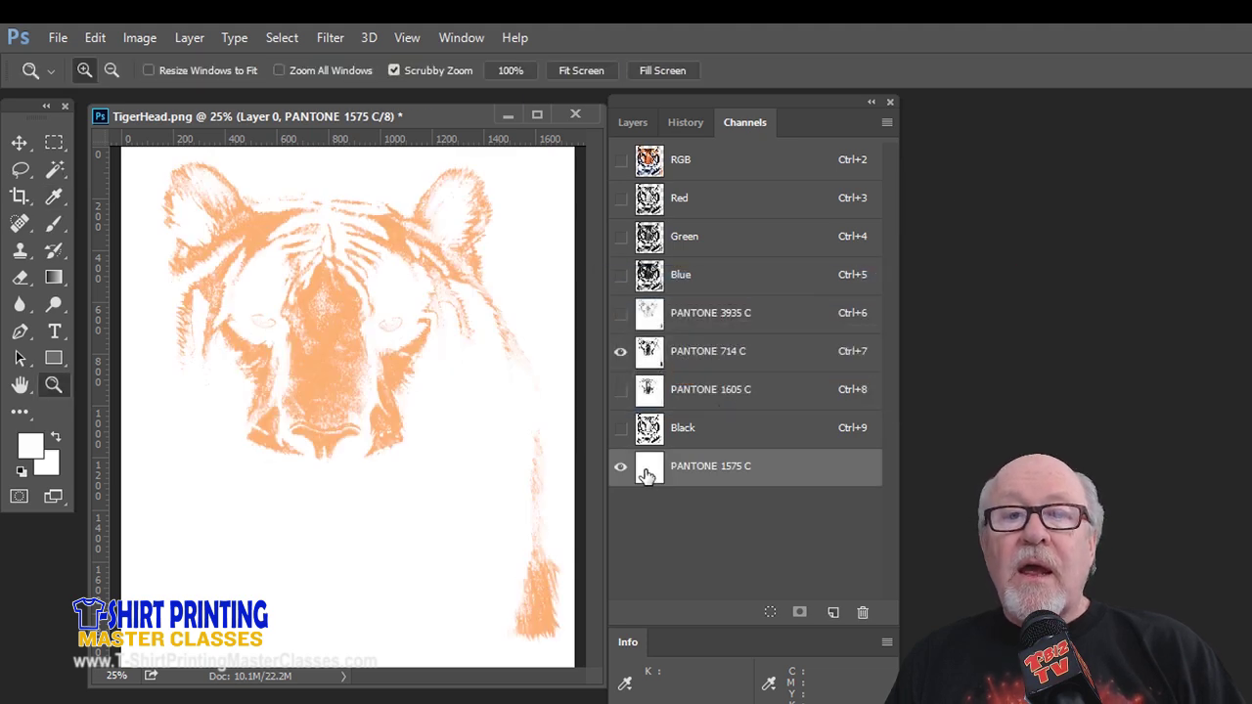
pyautogui.moveTo(654, 468); pyautogui.dragTo(665, 307)
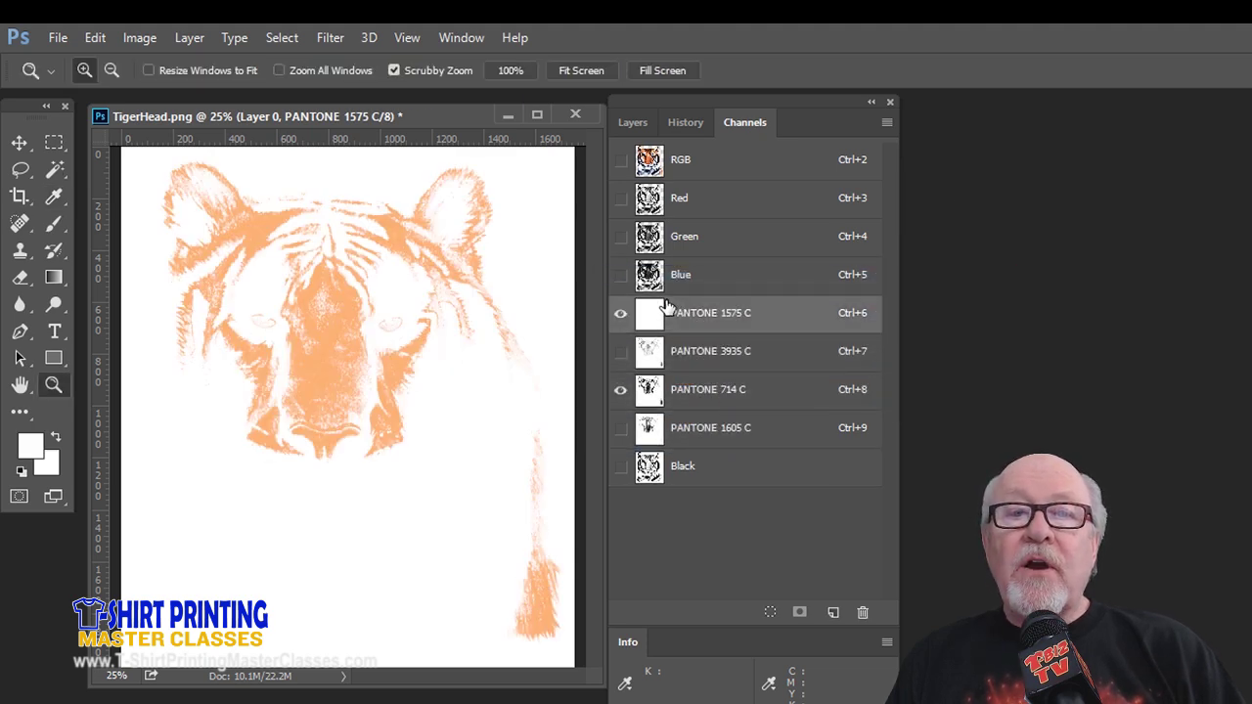
# Step: Change the PANTONE 1575 C channel's ink colour to pure white (ffffff) via the Color Picker
pyautogui.doubleClick(650, 313)
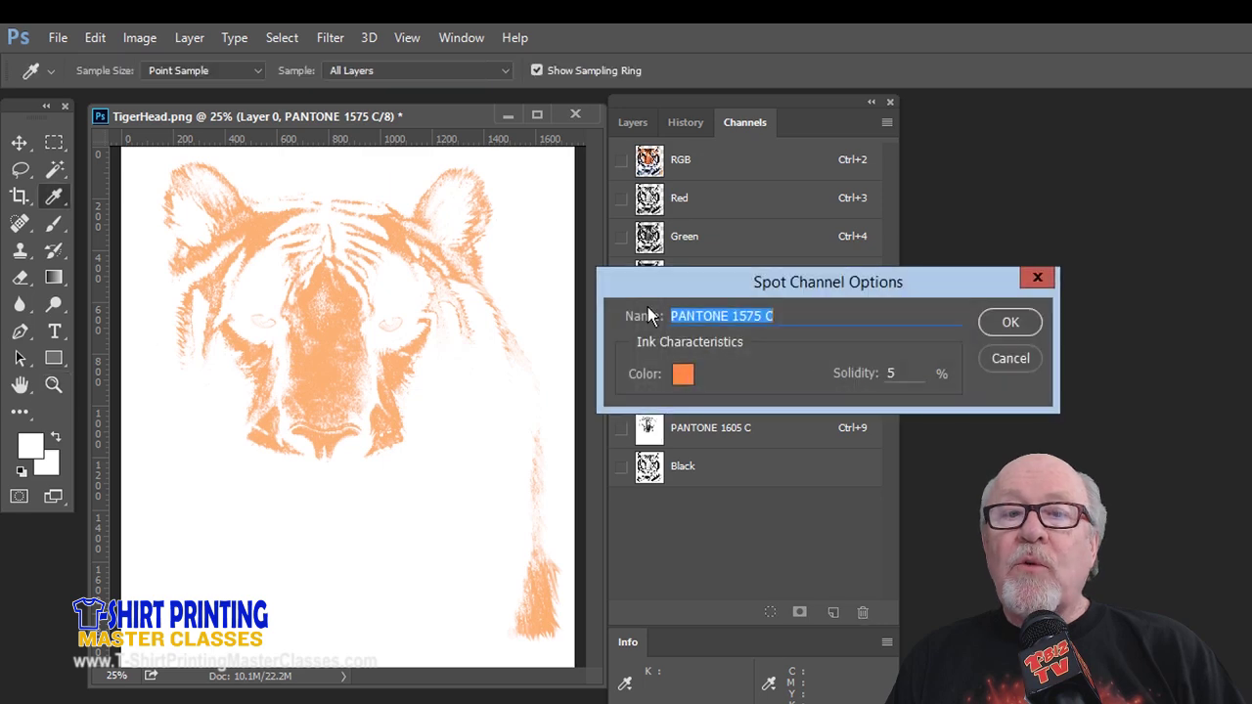
pyautogui.click(682, 375)
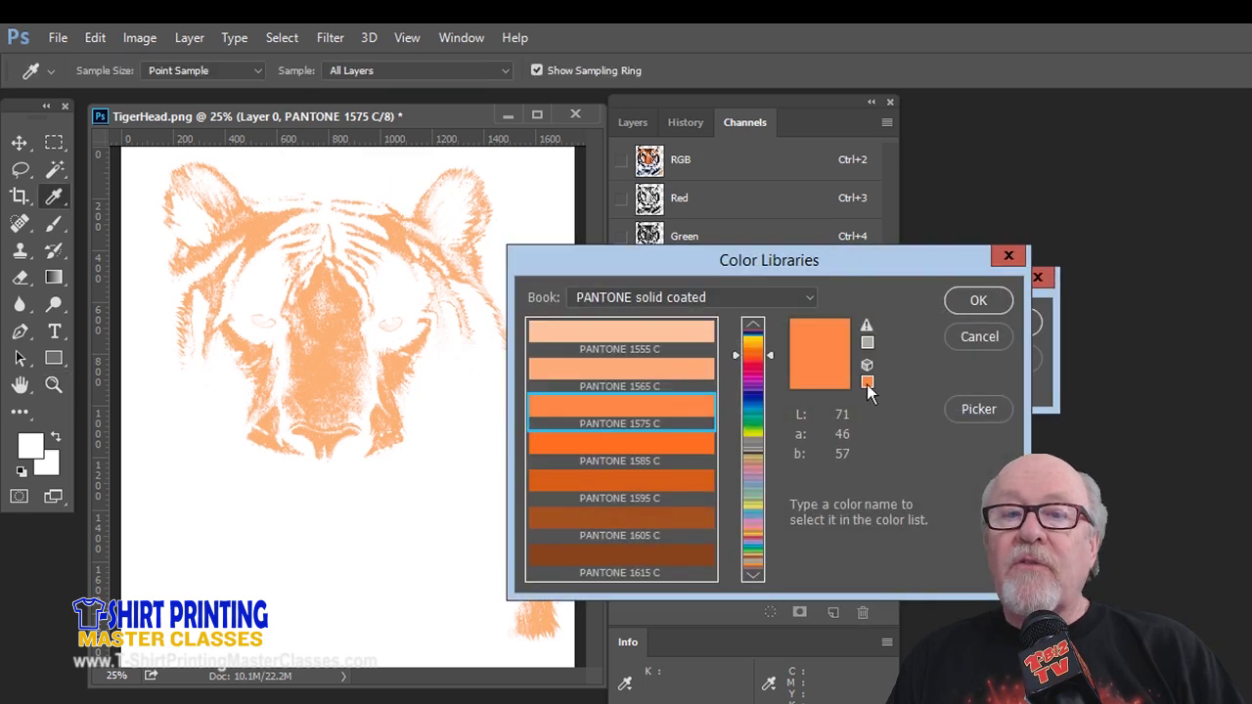
pyautogui.click(987, 411)
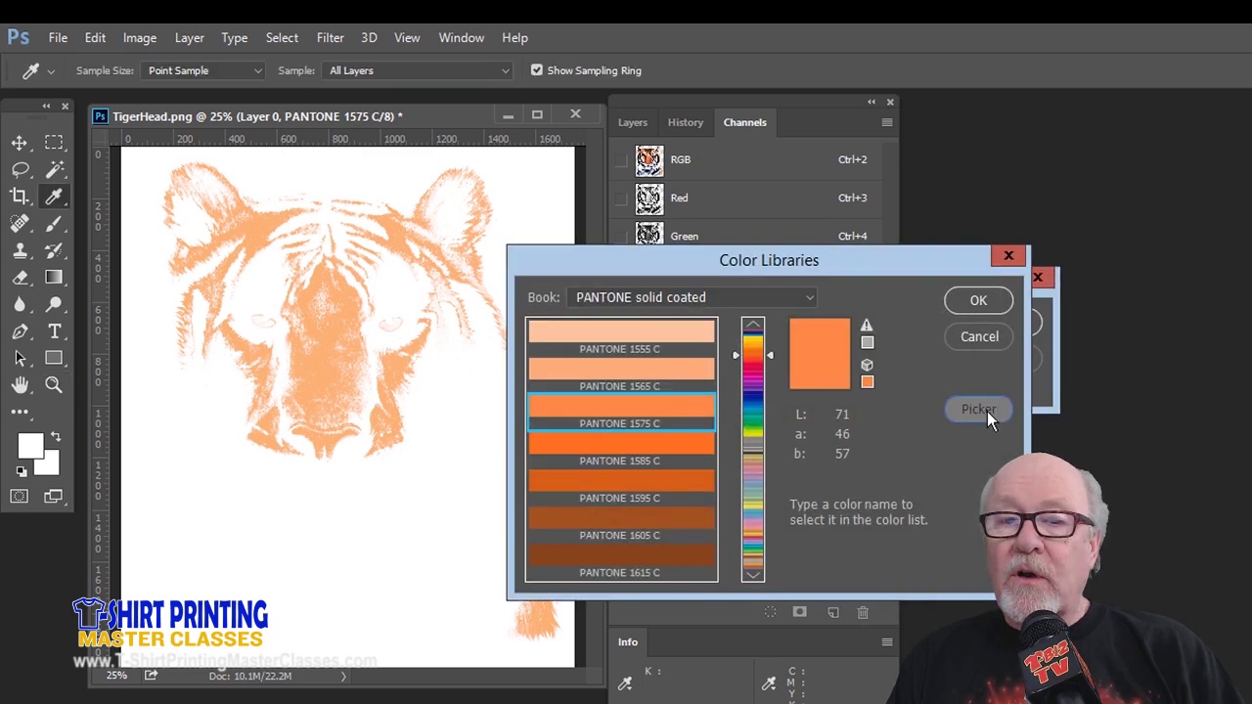
pyautogui.click(565, 353)
pyautogui.moveTo(565, 354); pyautogui.dragTo(521, 297)
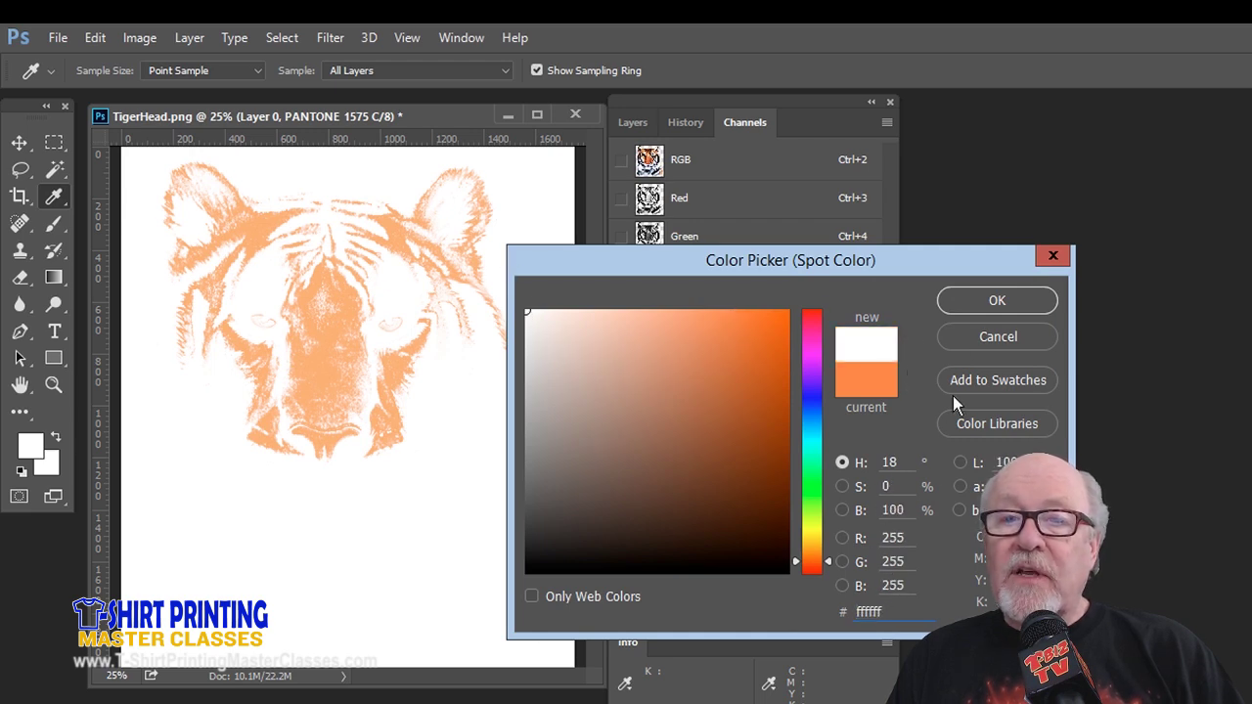
pyautogui.click(983, 300)
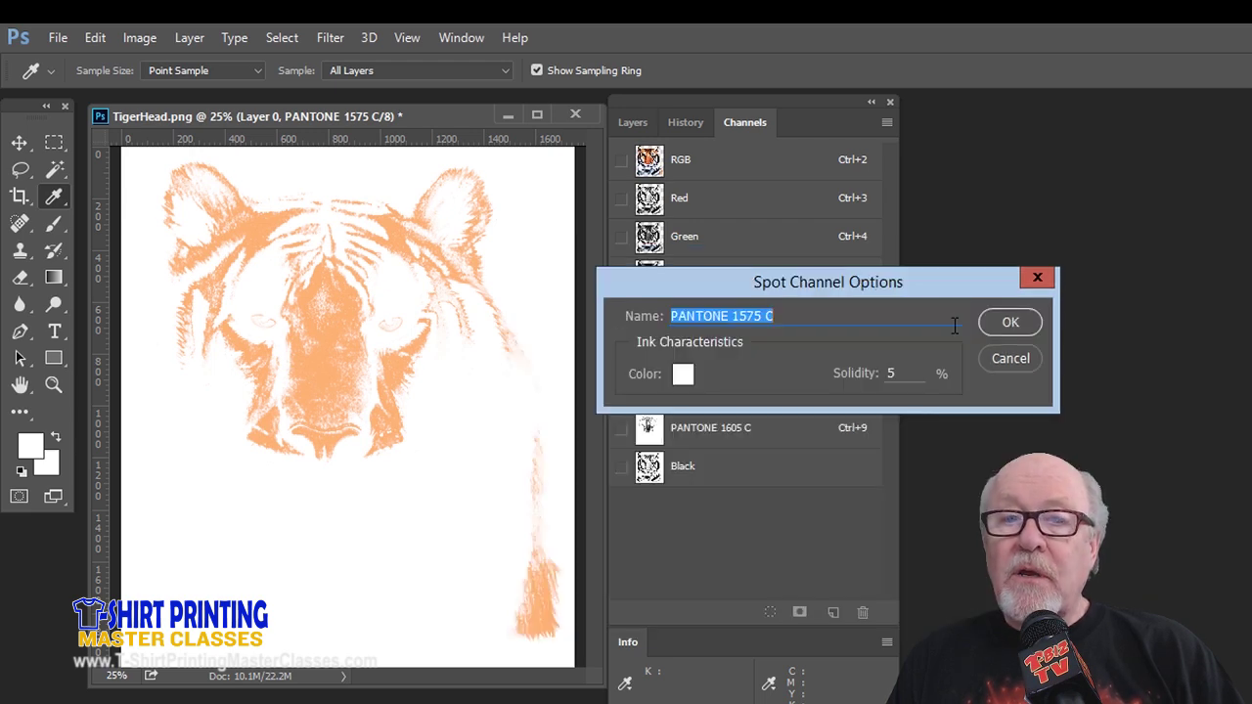
pyautogui.click(1017, 324)
pyautogui.press('z')
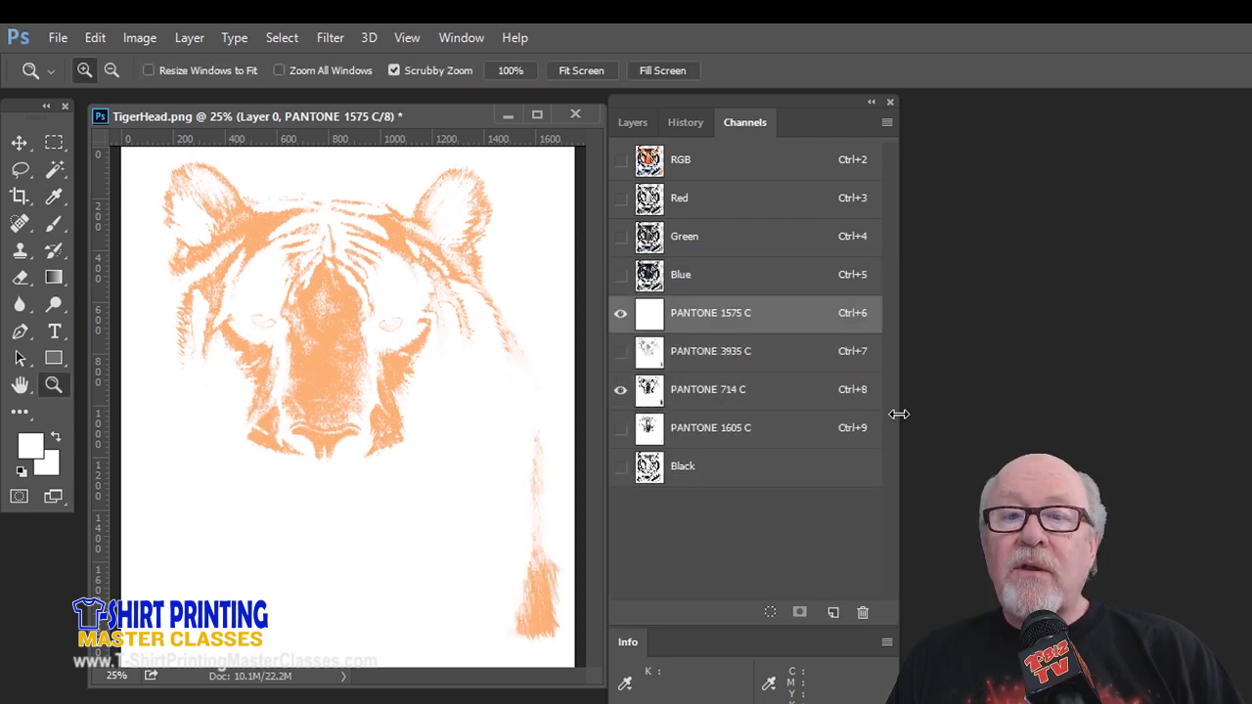
# Step: Hide PANTONE 714 C and turn the Red, Green, Blue and RGB composite eyes back on
pyautogui.click(620, 390)
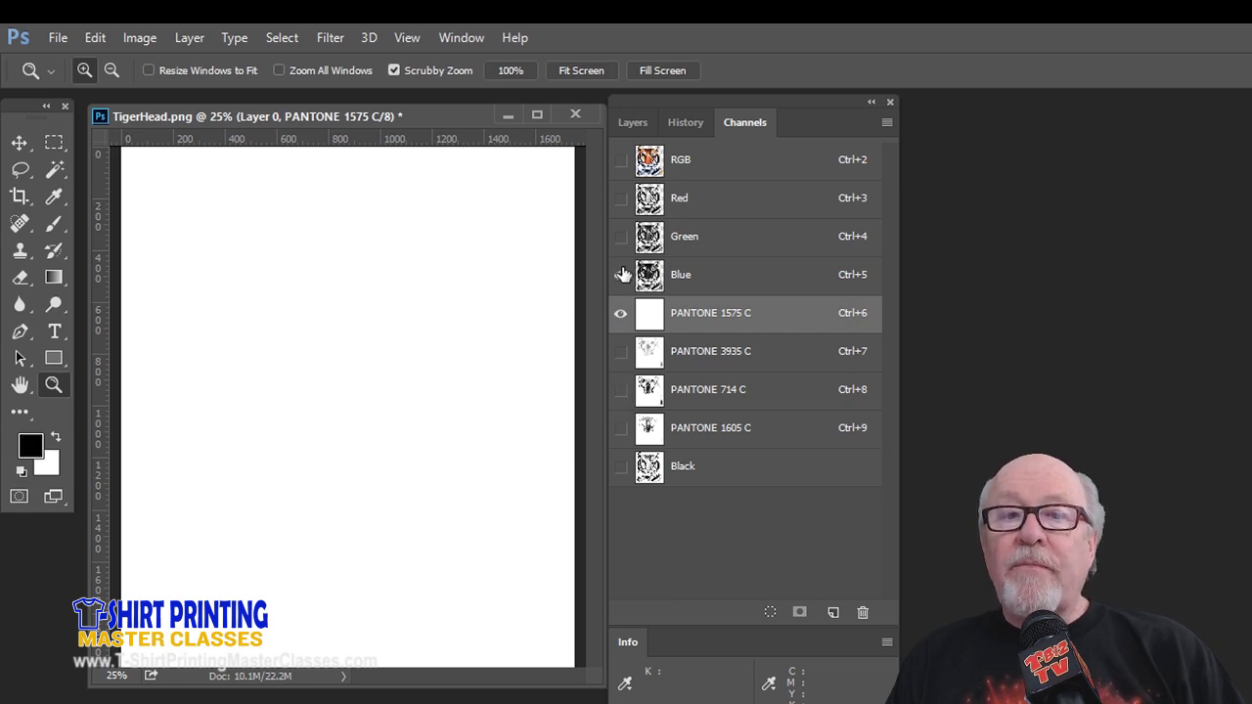
pyautogui.moveTo(620, 275); pyautogui.dragTo(624, 197)
pyautogui.hotkey('ctrl', '6')
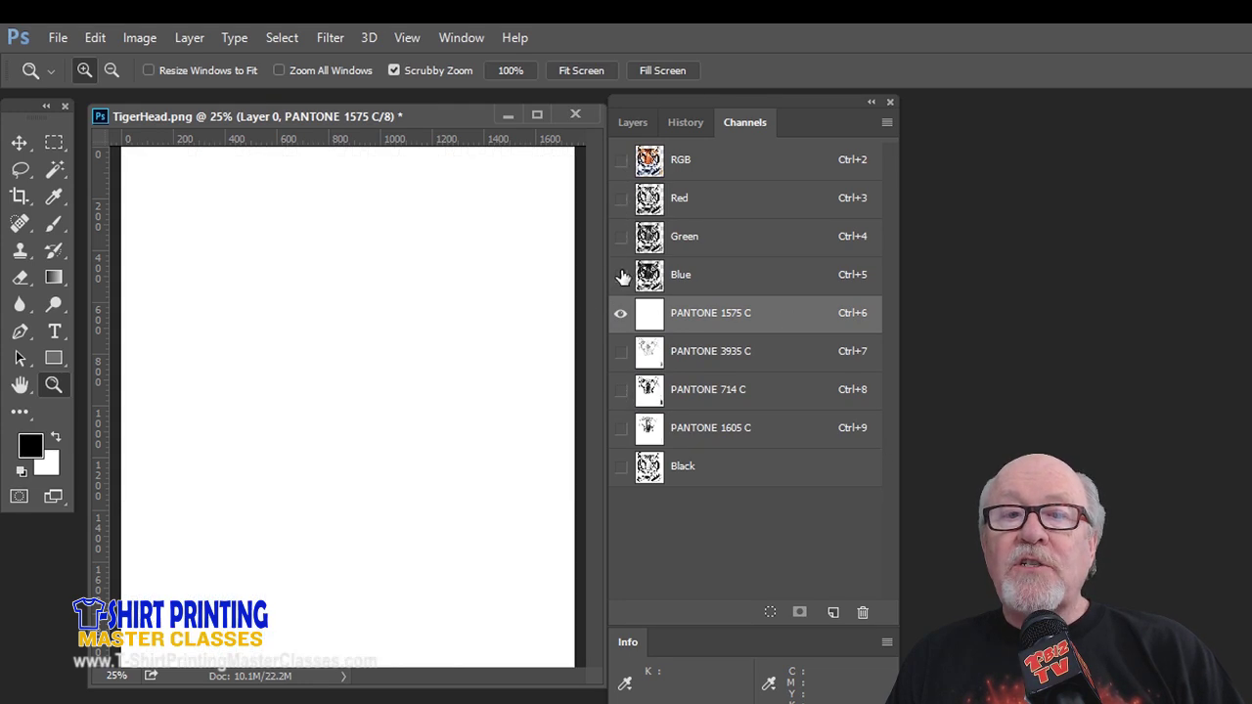
pyautogui.moveTo(624, 276); pyautogui.dragTo(620, 196)
pyautogui.hotkey('ctrl', '6')
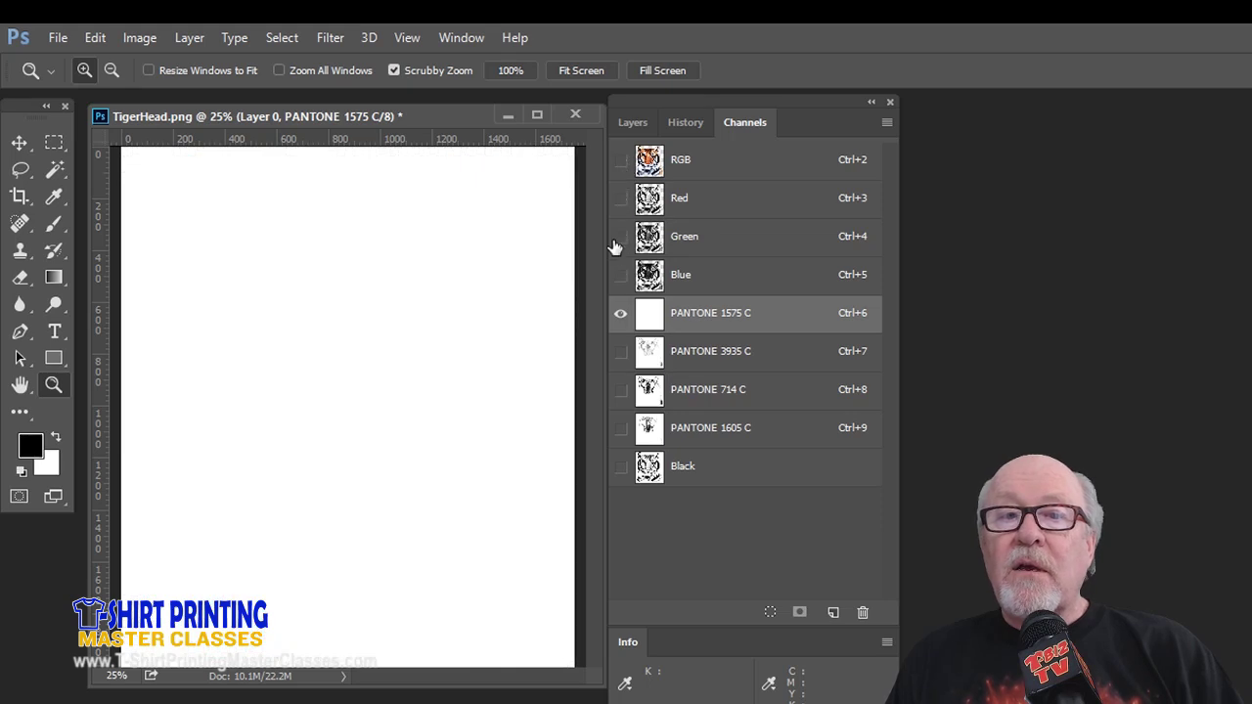
pyautogui.click(619, 270)
pyautogui.moveTo(620, 237); pyautogui.dragTo(620, 198)
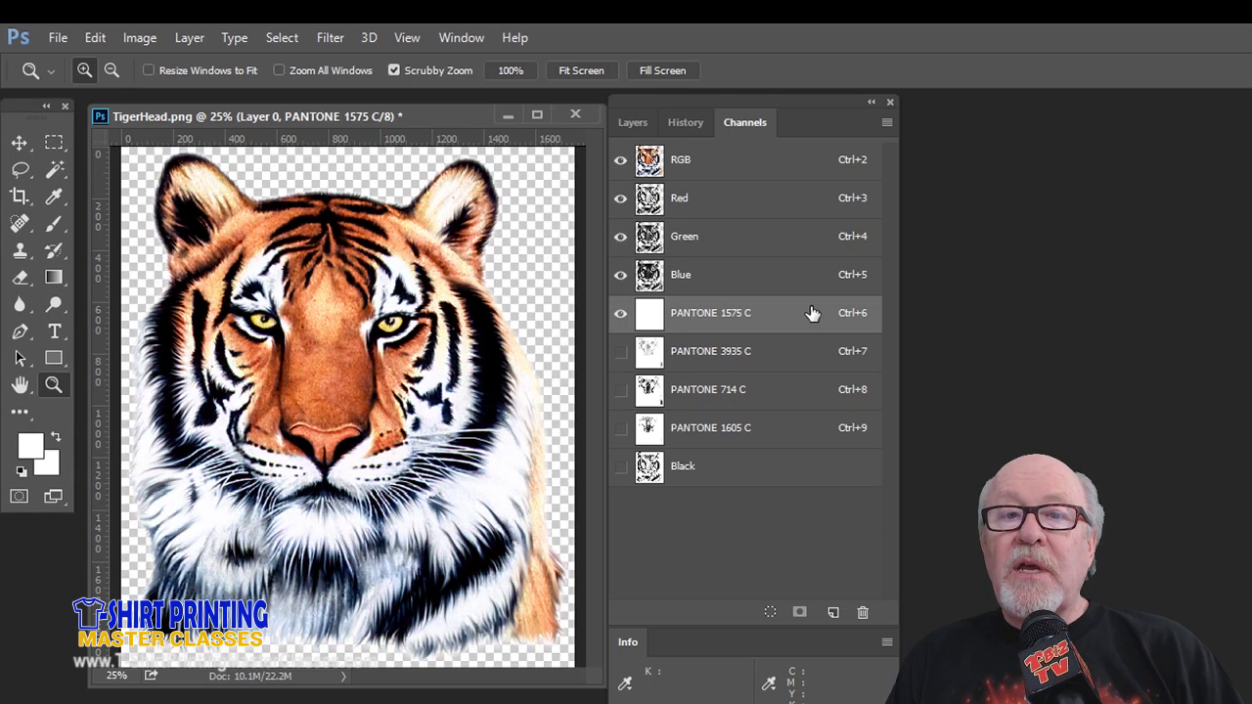
# Step: Rename the PANTONE 1575 C channel to 'White Shirt'
pyautogui.doubleClick(727, 317)
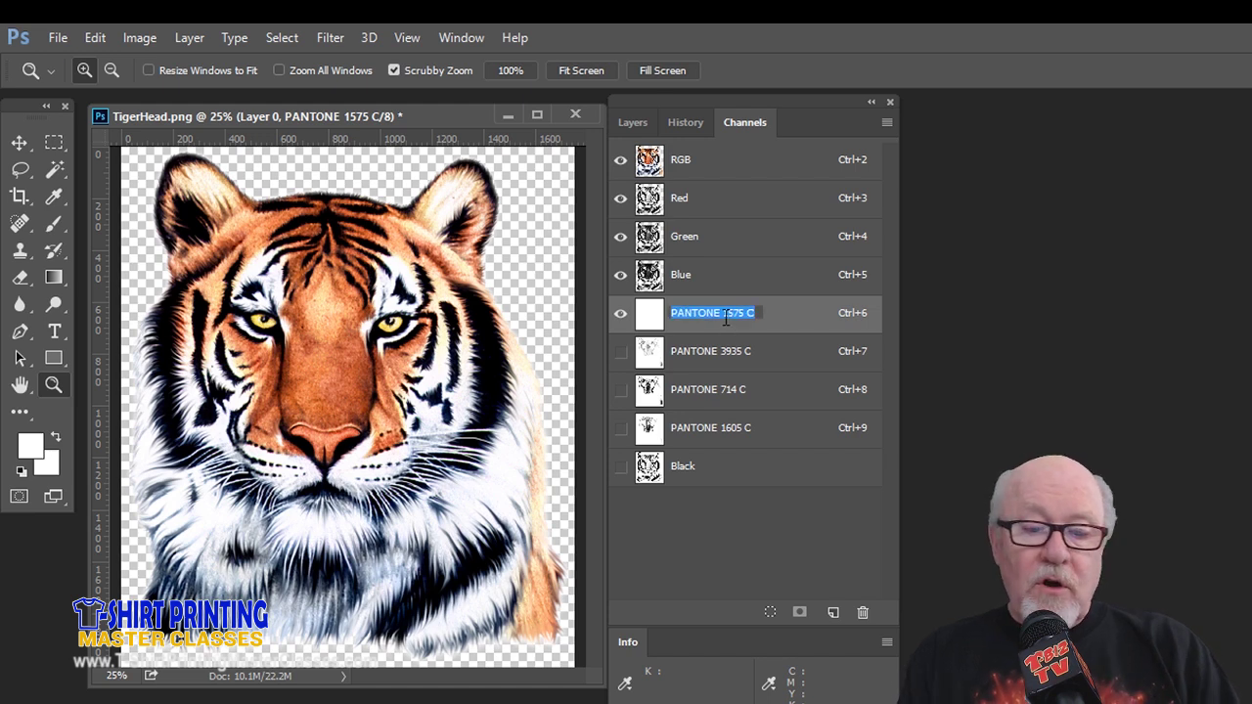
pyautogui.write('Shirt')
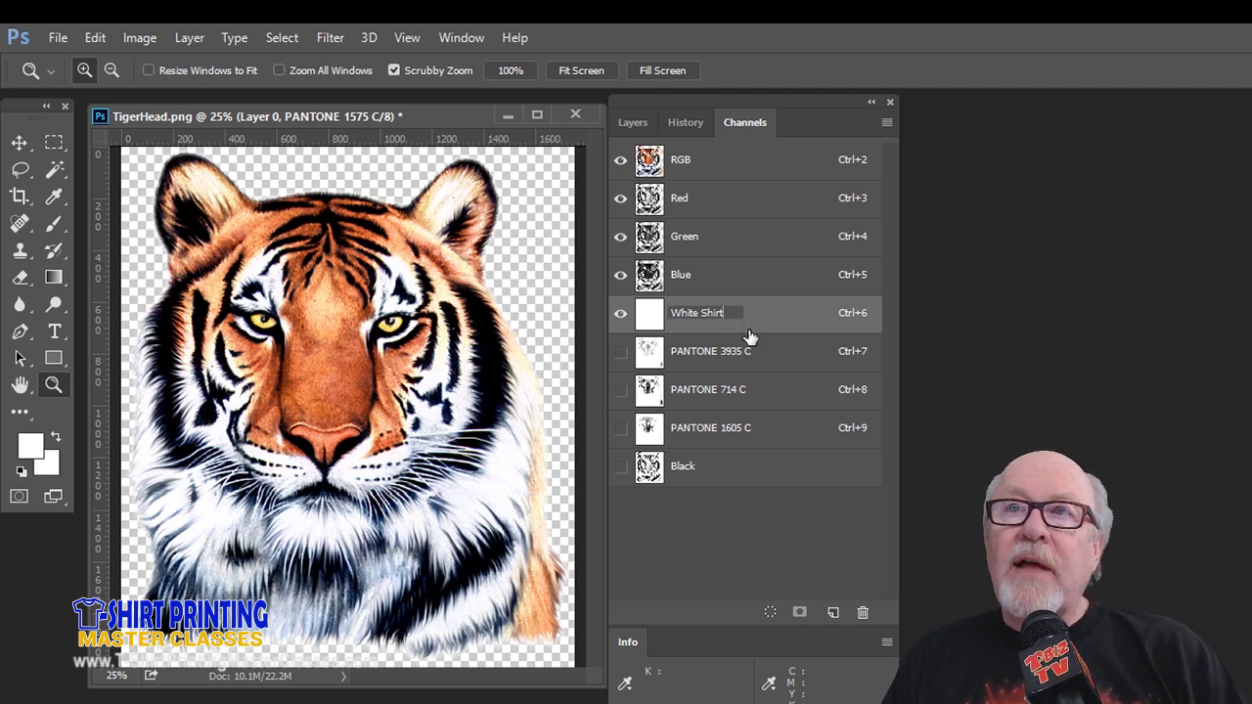
pyautogui.press('Return')
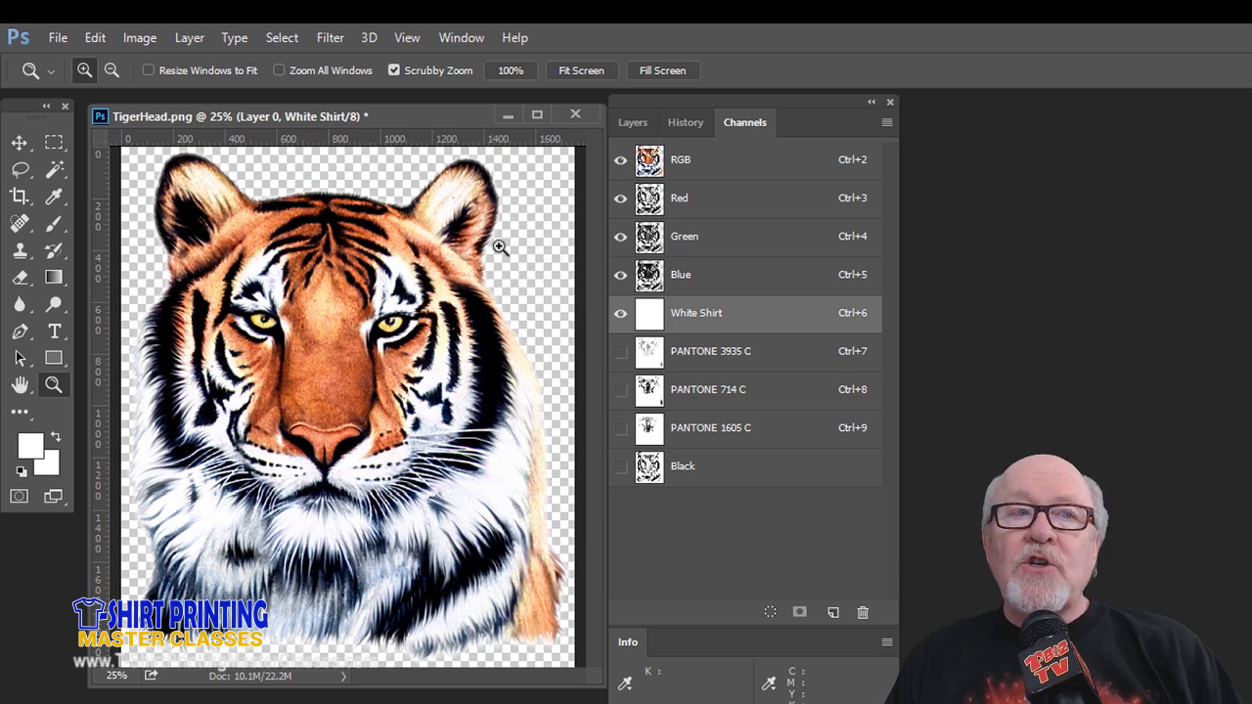
# Step: Fill the White Shirt channel with Black using Edit > Fill
pyautogui.click(85, 36)
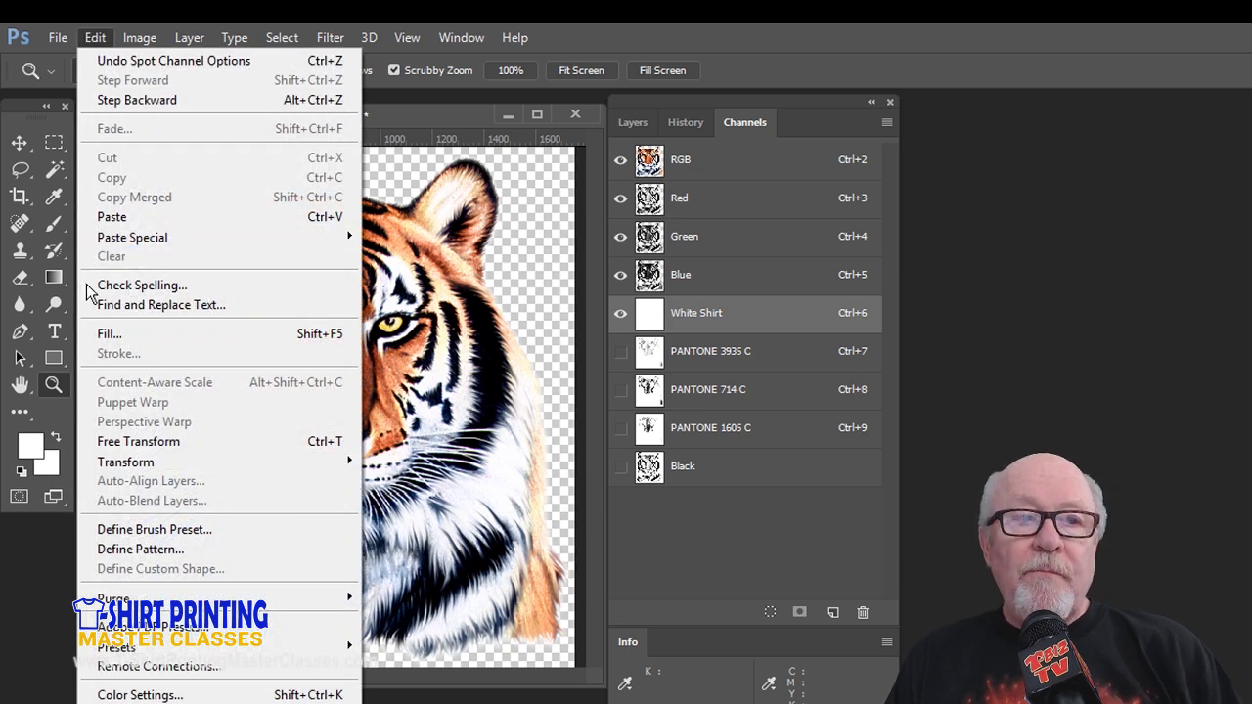
pyautogui.click(105, 336)
pyautogui.click(827, 276)
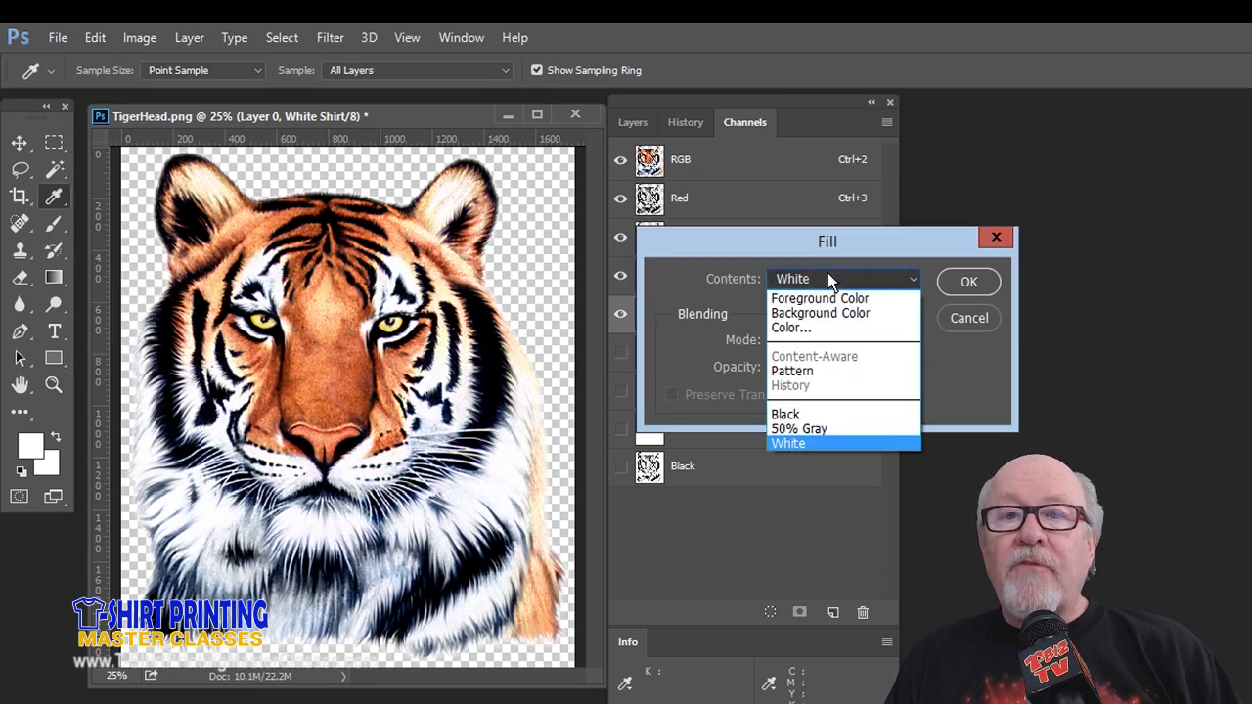
pyautogui.click(788, 415)
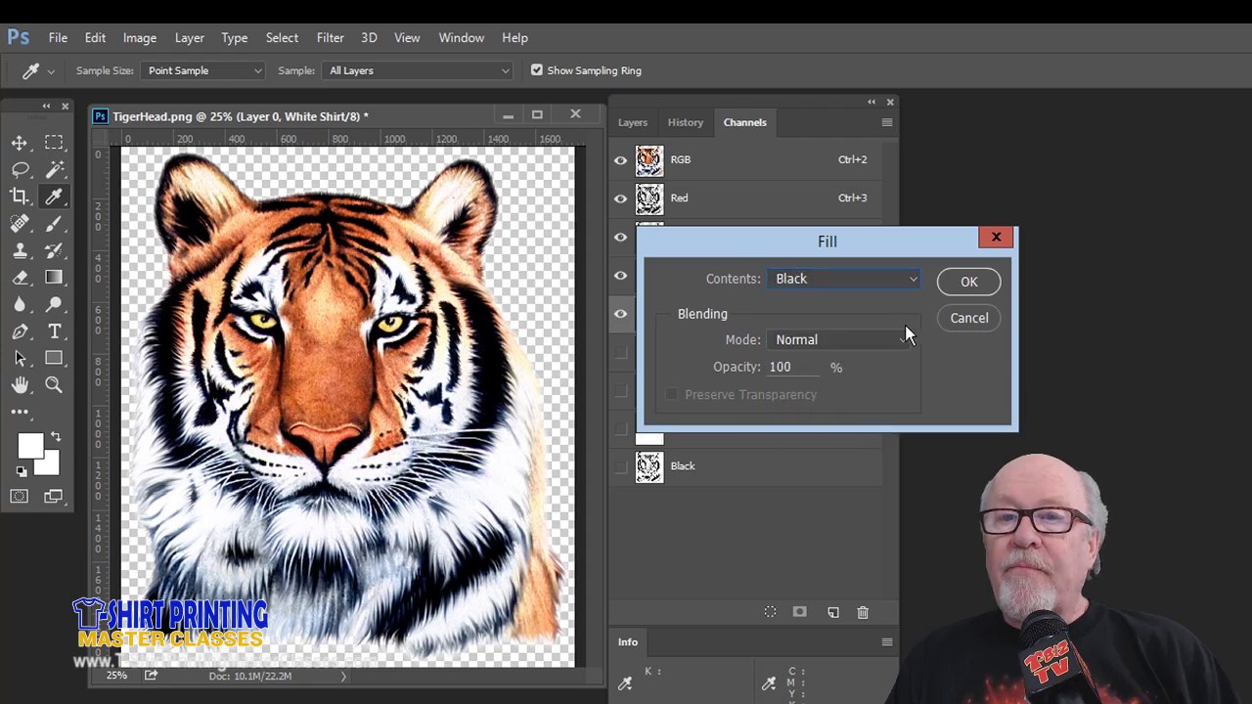
pyautogui.click(968, 283)
pyautogui.press('z')
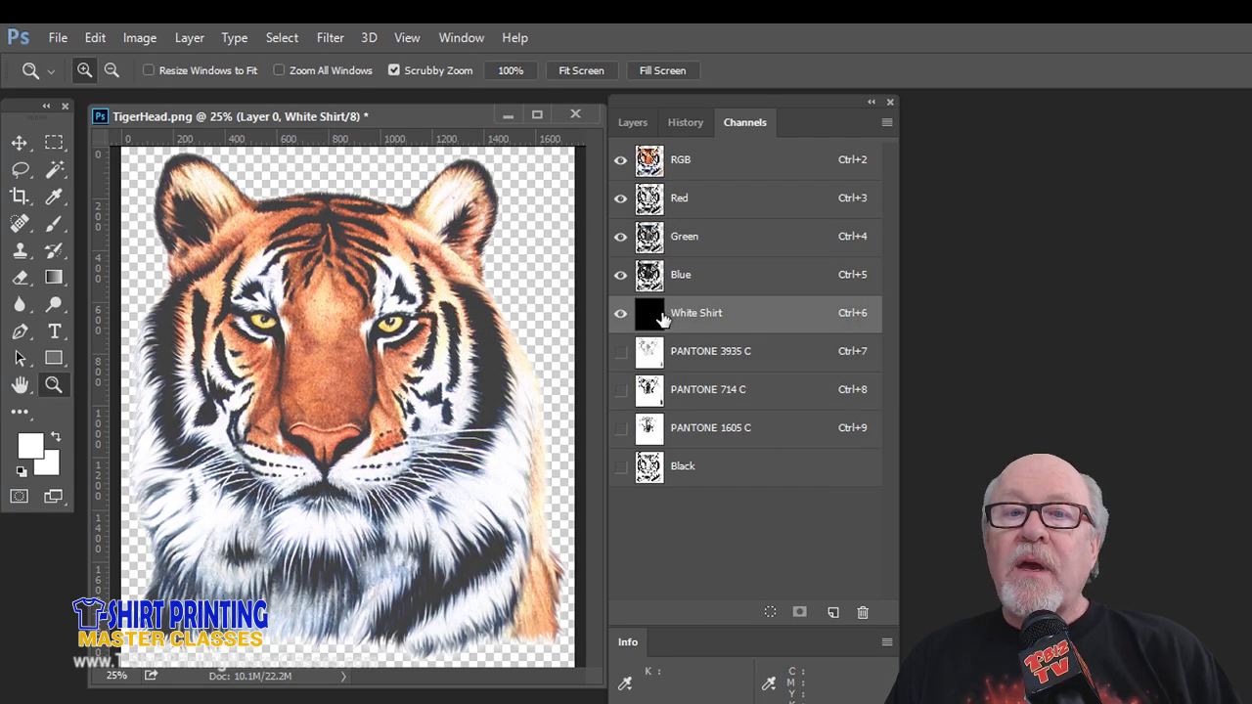
# Step: Set White Shirt's solidity to 100% and show the PANTONE 3935 C channel
pyautogui.doubleClick(649, 314)
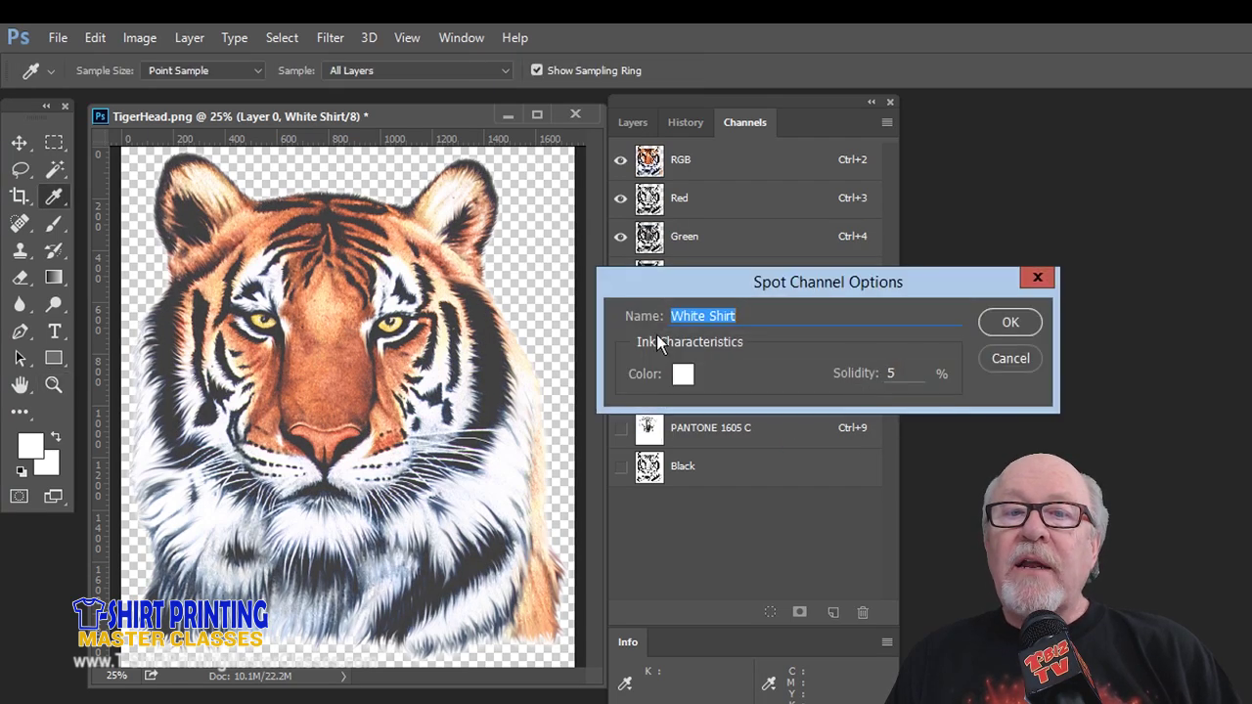
pyautogui.click(877, 381)
pyautogui.write('100')
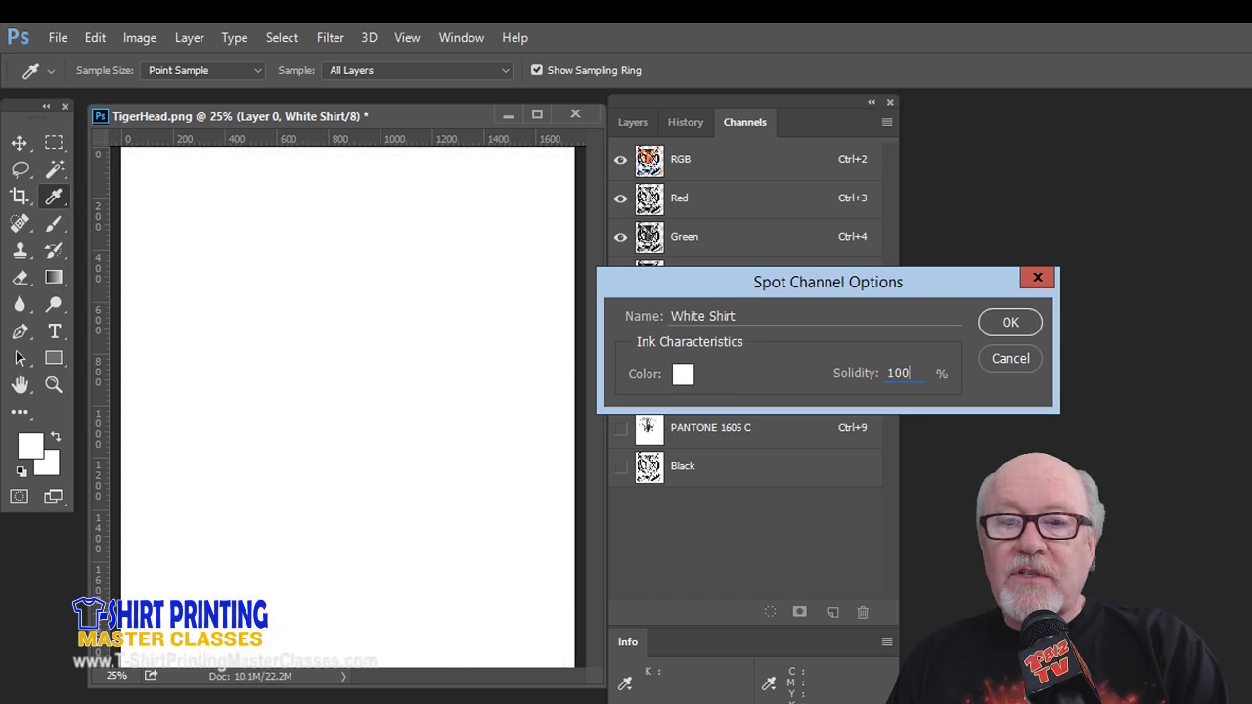
pyautogui.click(1008, 322)
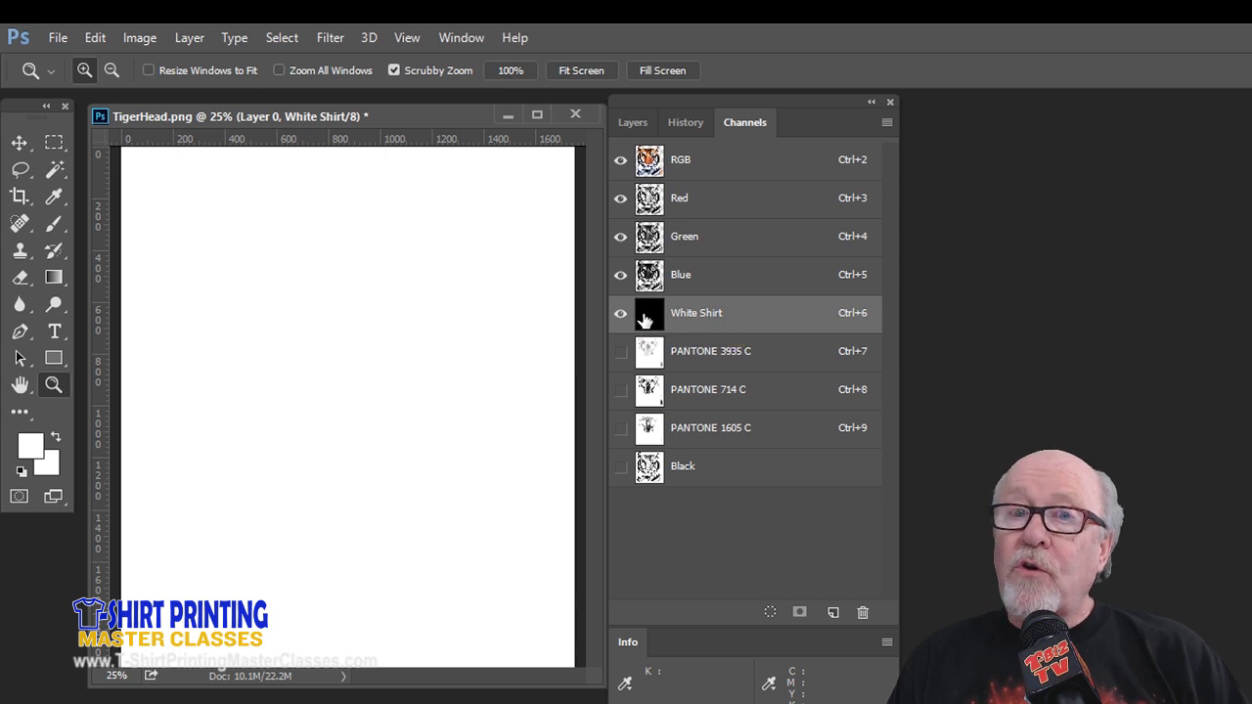
pyautogui.click(620, 352)
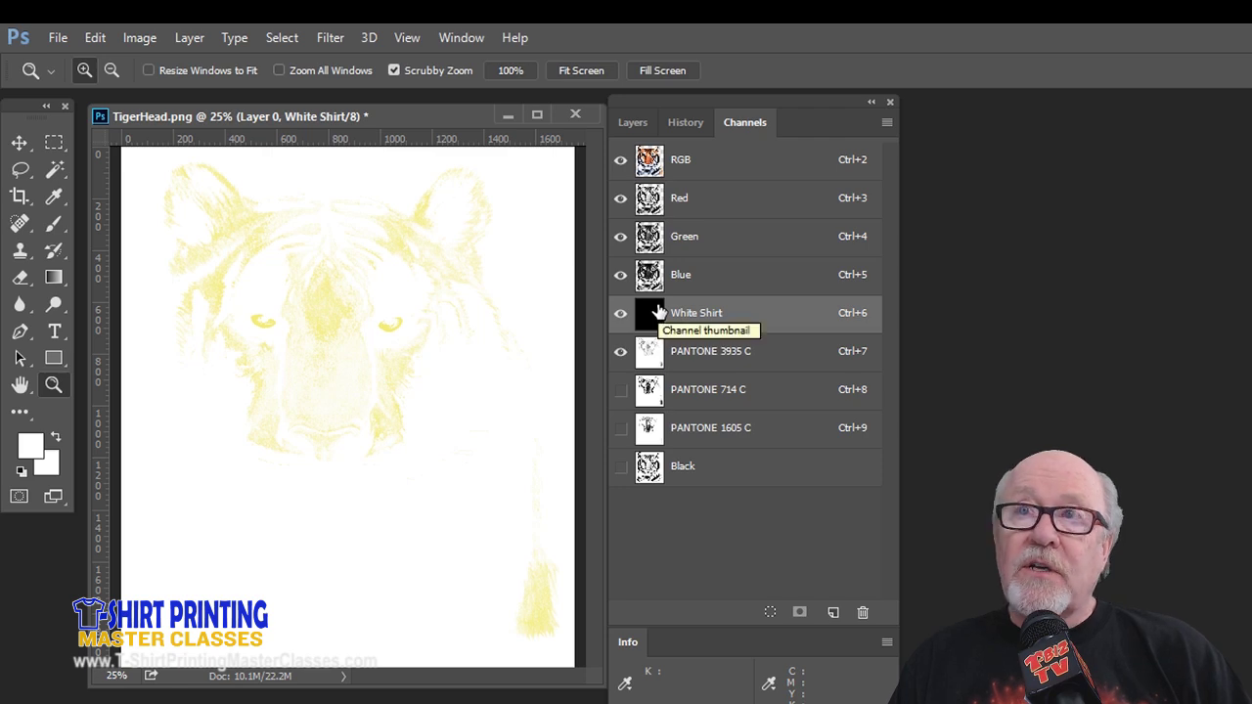
# Step: Show the PANTONE 714 C, PANTONE 1605 C and Black channels, toggling 1605 C to compare
pyautogui.click(621, 391)
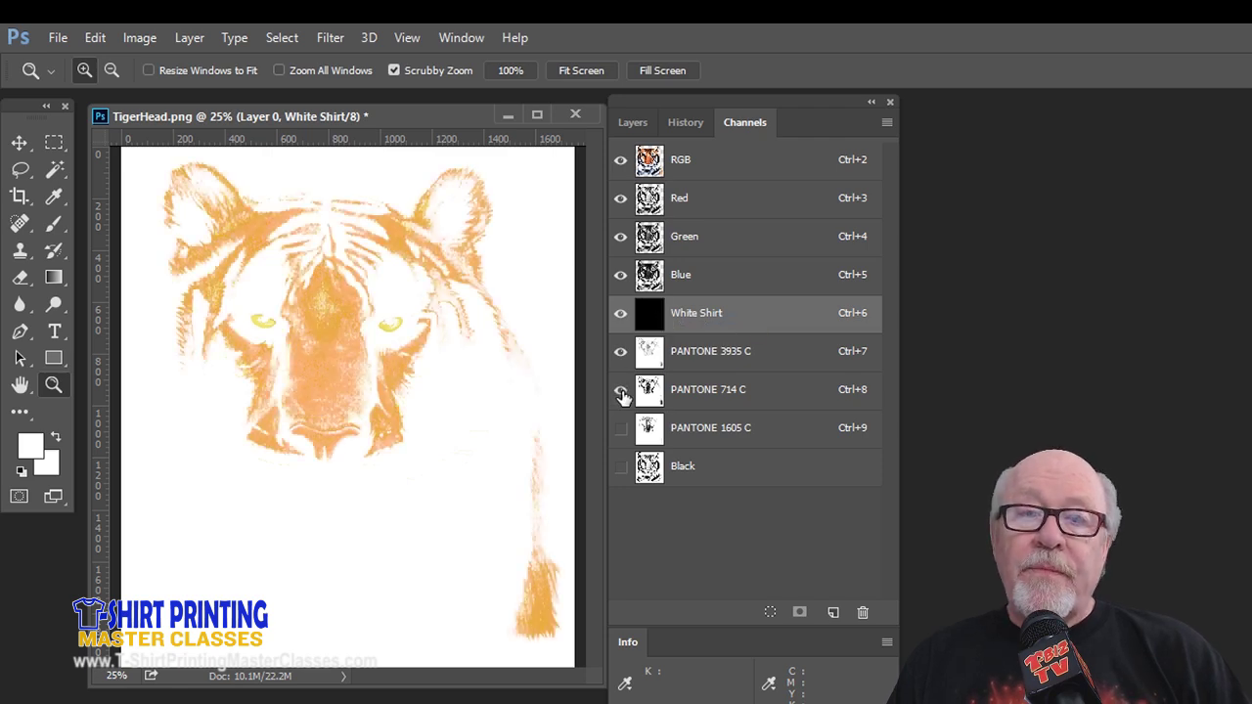
pyautogui.click(620, 430)
pyautogui.click(621, 468)
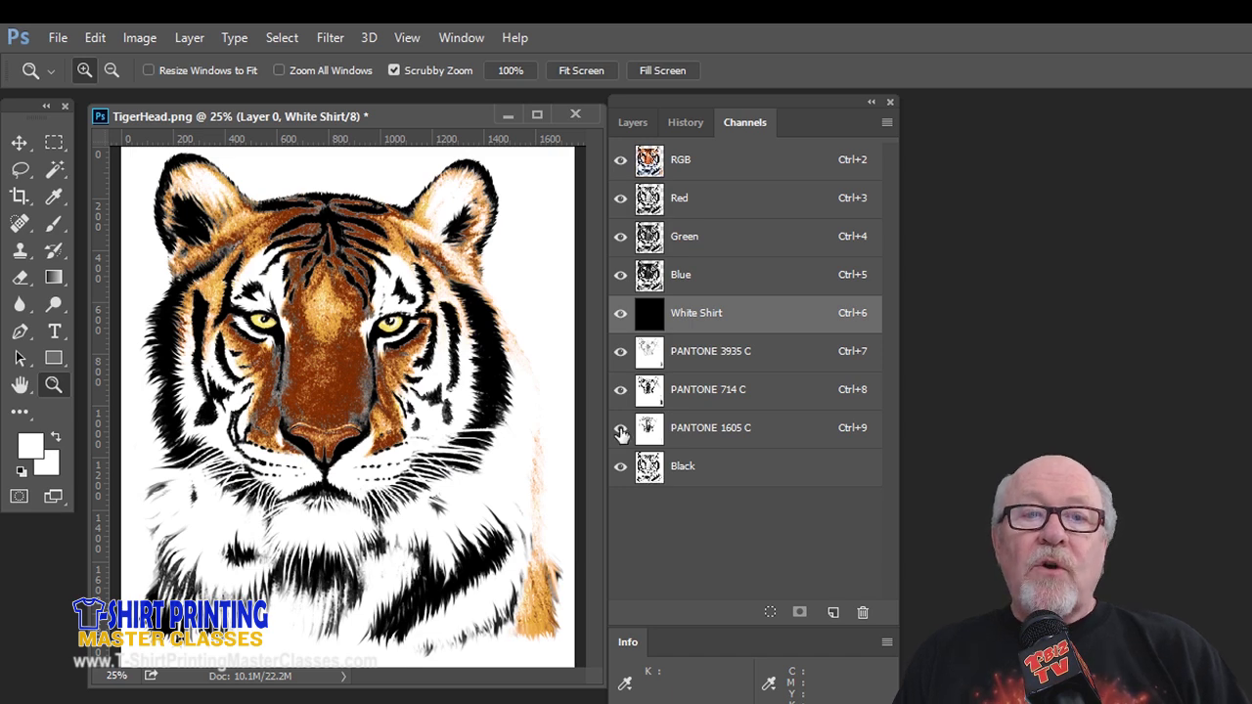
pyautogui.click(619, 431)
pyautogui.click(618, 432)
pyautogui.click(618, 432)
pyautogui.click(621, 431)
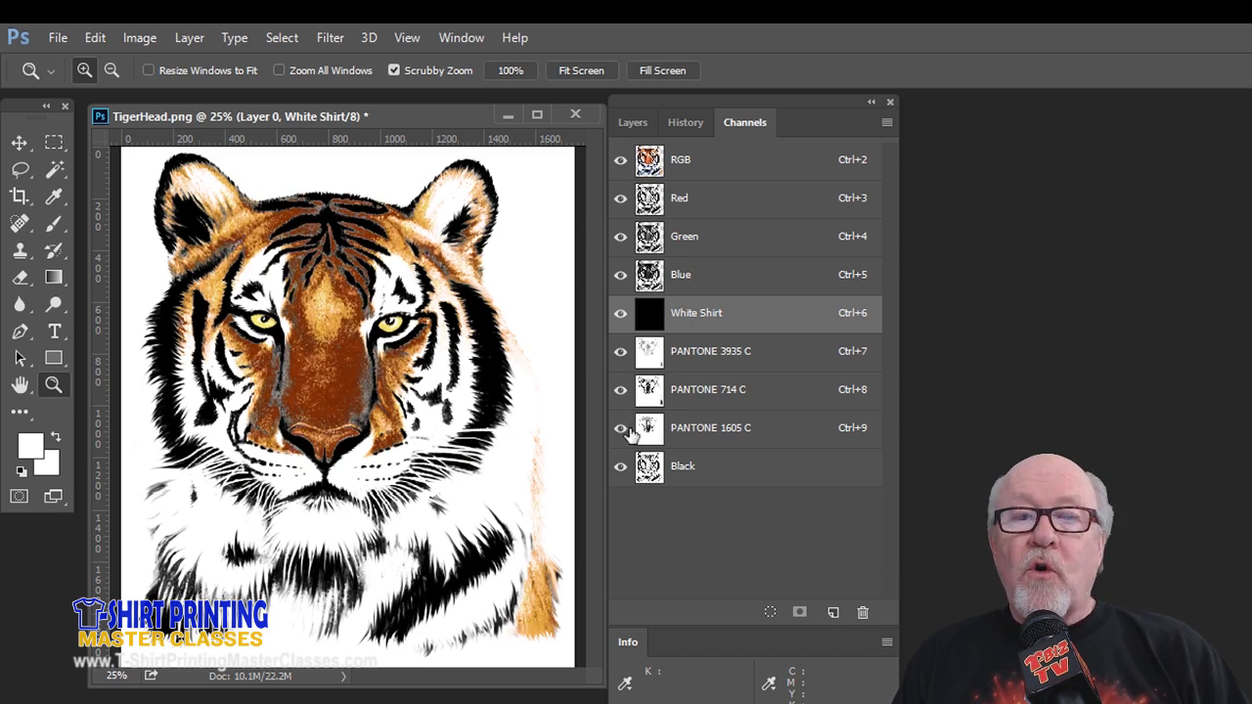
# Step: Switch the PANTONE 1605 C channel's ink to PANTONE 1575 C from Color Libraries
pyautogui.doubleClick(700, 431)
pyautogui.click(683, 374)
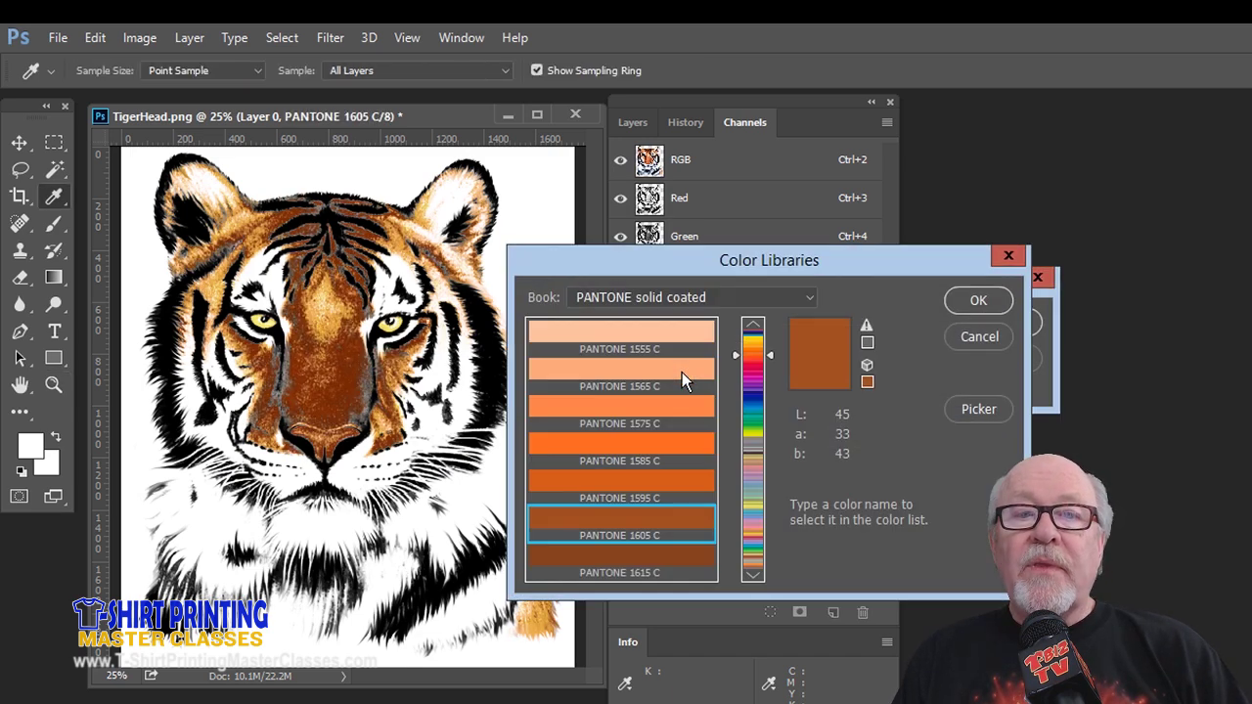
pyautogui.click(671, 445)
pyautogui.click(672, 405)
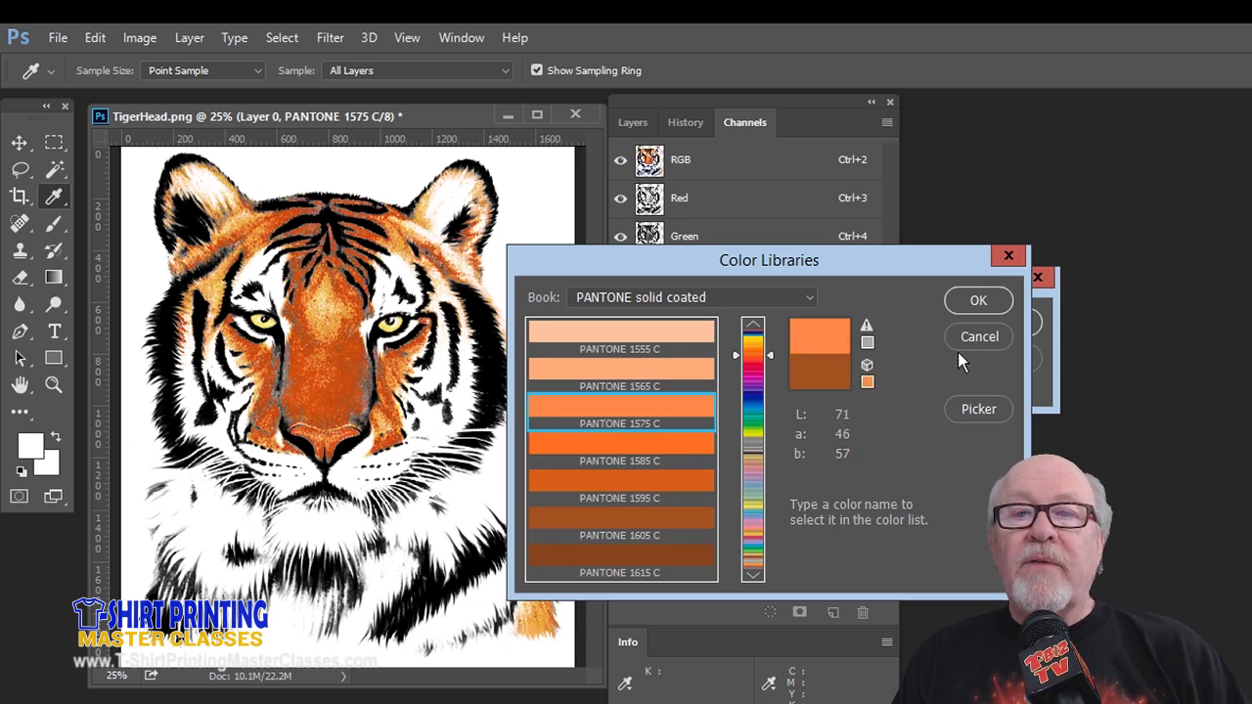
pyautogui.click(978, 305)
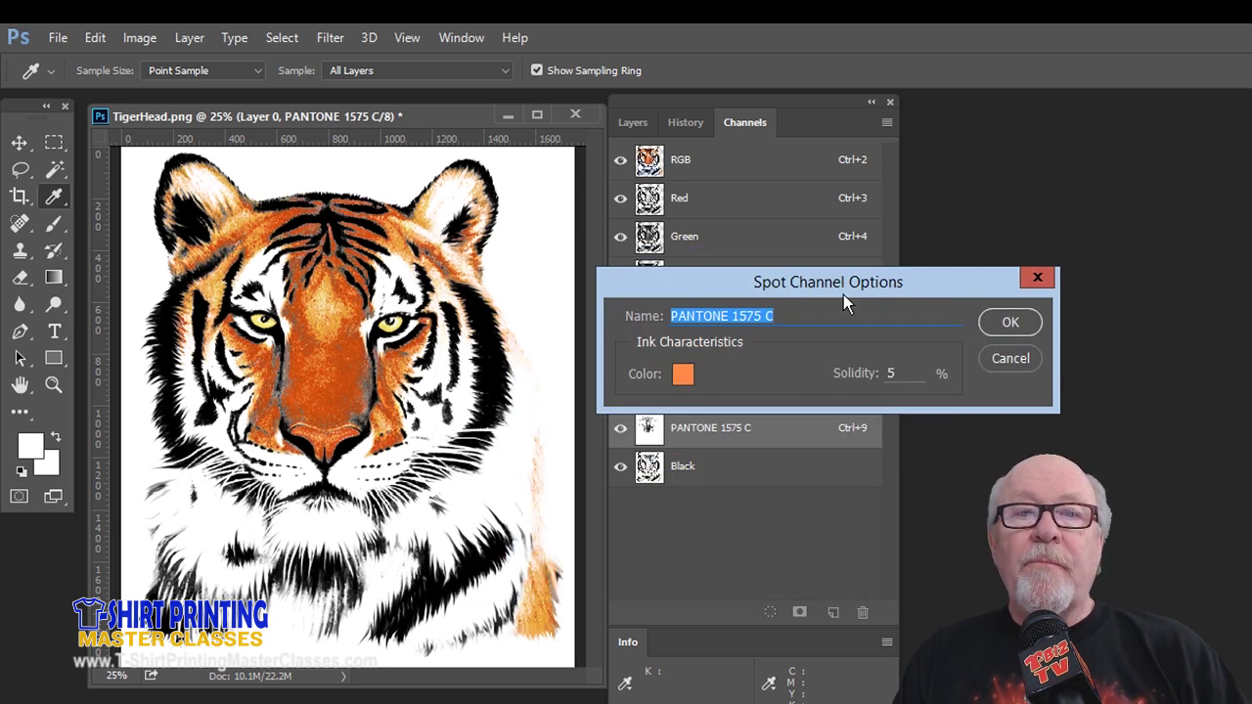
pyautogui.click(1010, 324)
pyautogui.press('z')
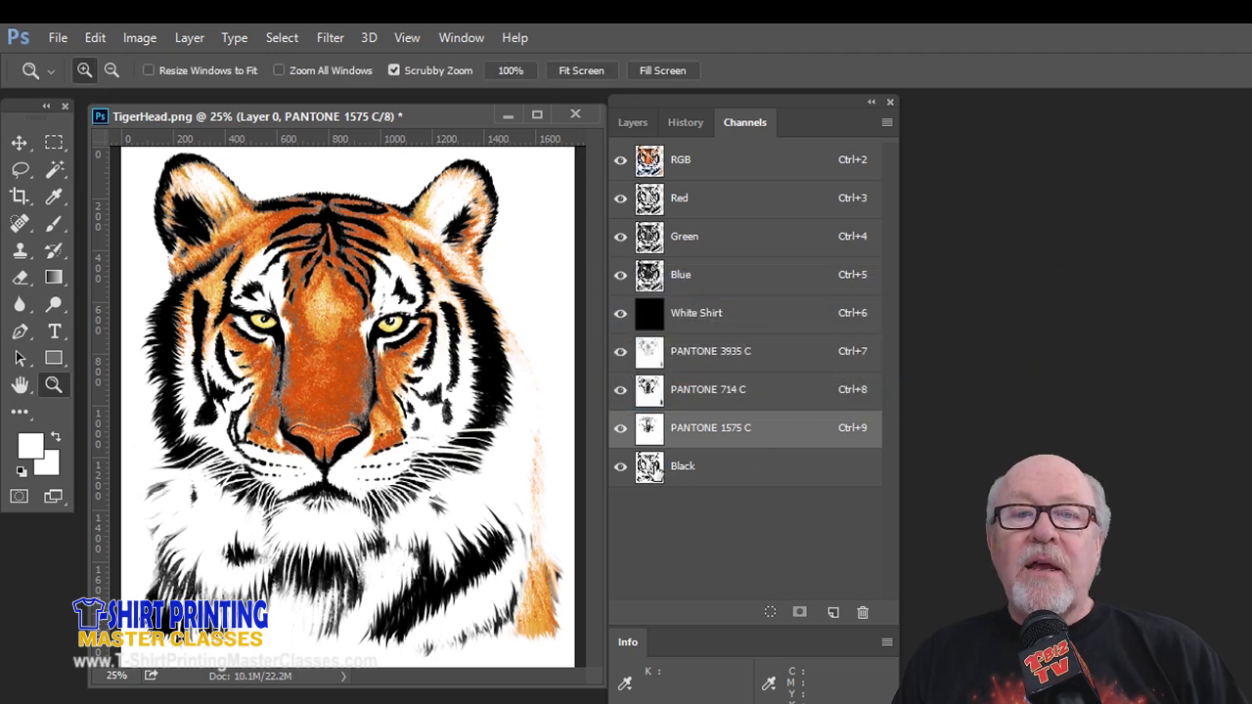
pyautogui.click(655, 470)
pyautogui.click(752, 168)
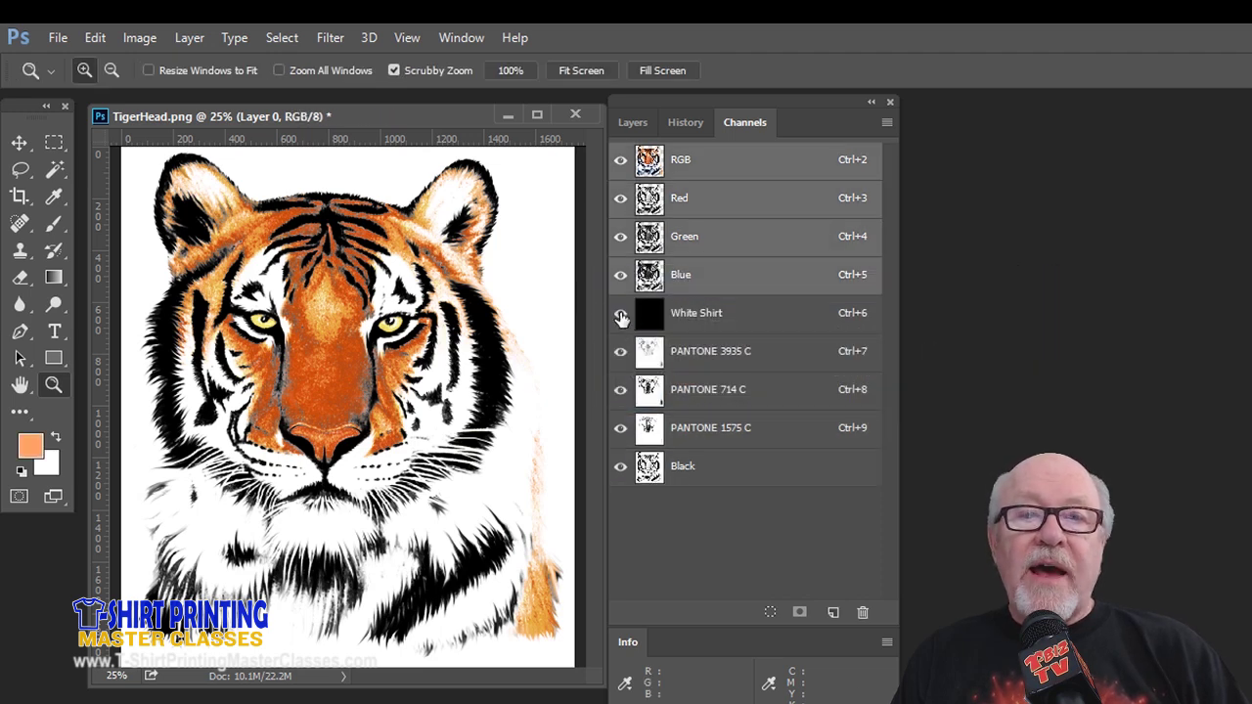
# Step: Hide the White Shirt, spot and Black channels, then Color Range-select the brown face at fuzziness 106
pyautogui.moveTo(621, 318); pyautogui.dragTo(623, 498)
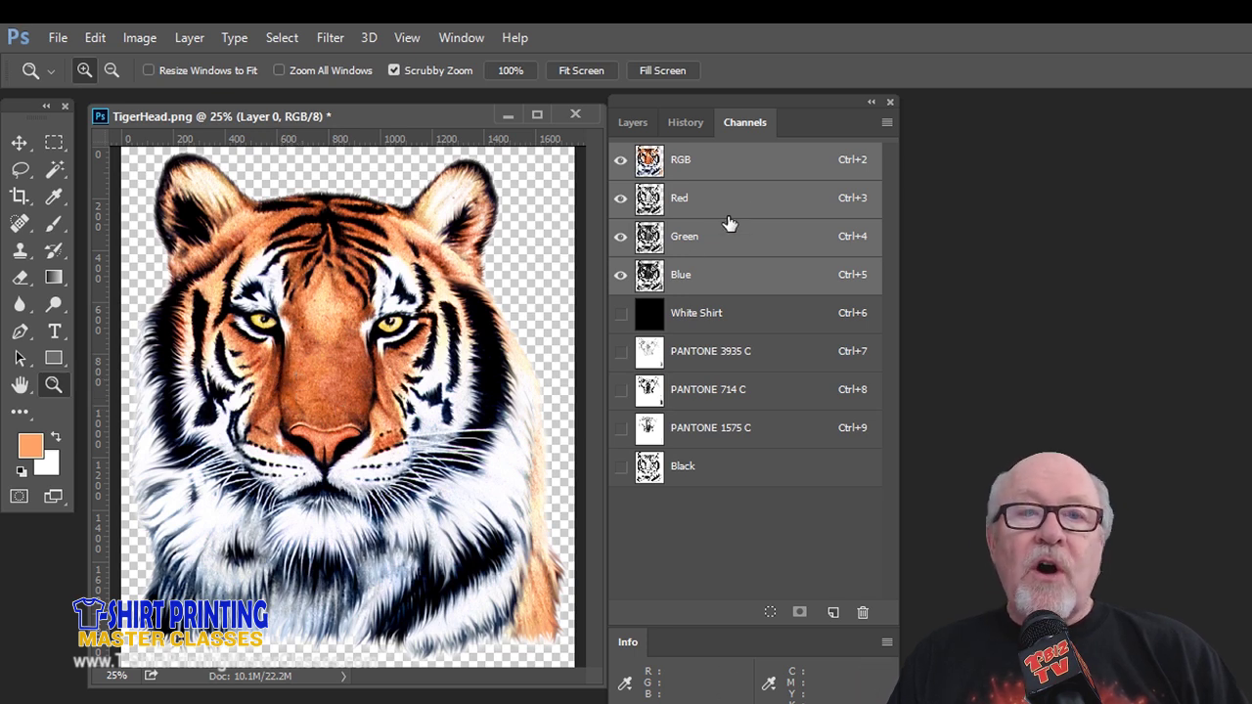
pyautogui.click(281, 37)
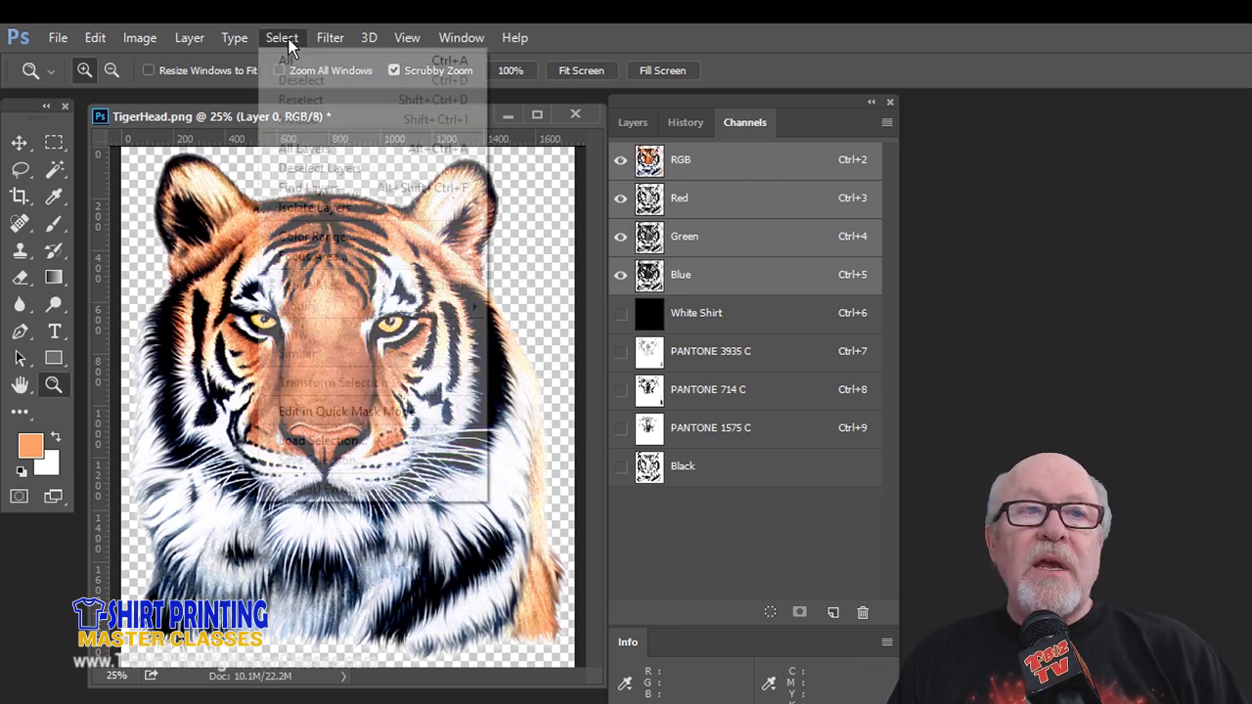
pyautogui.click(303, 237)
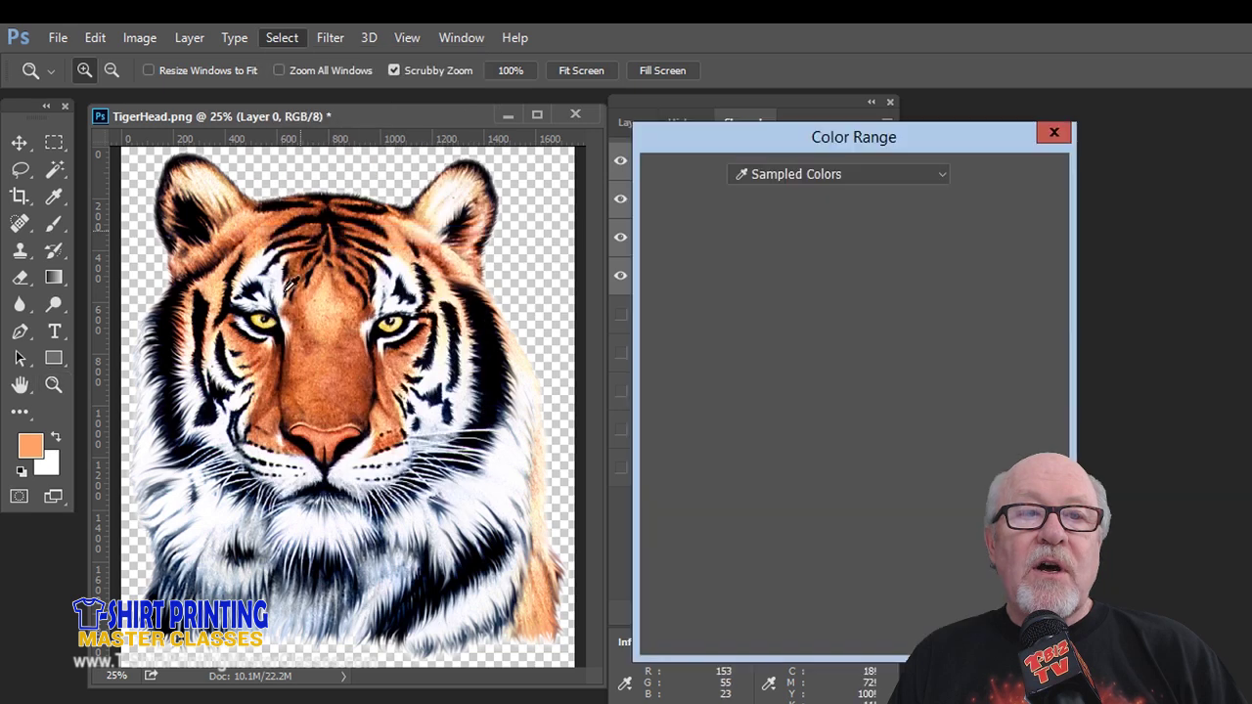
pyautogui.click(293, 368)
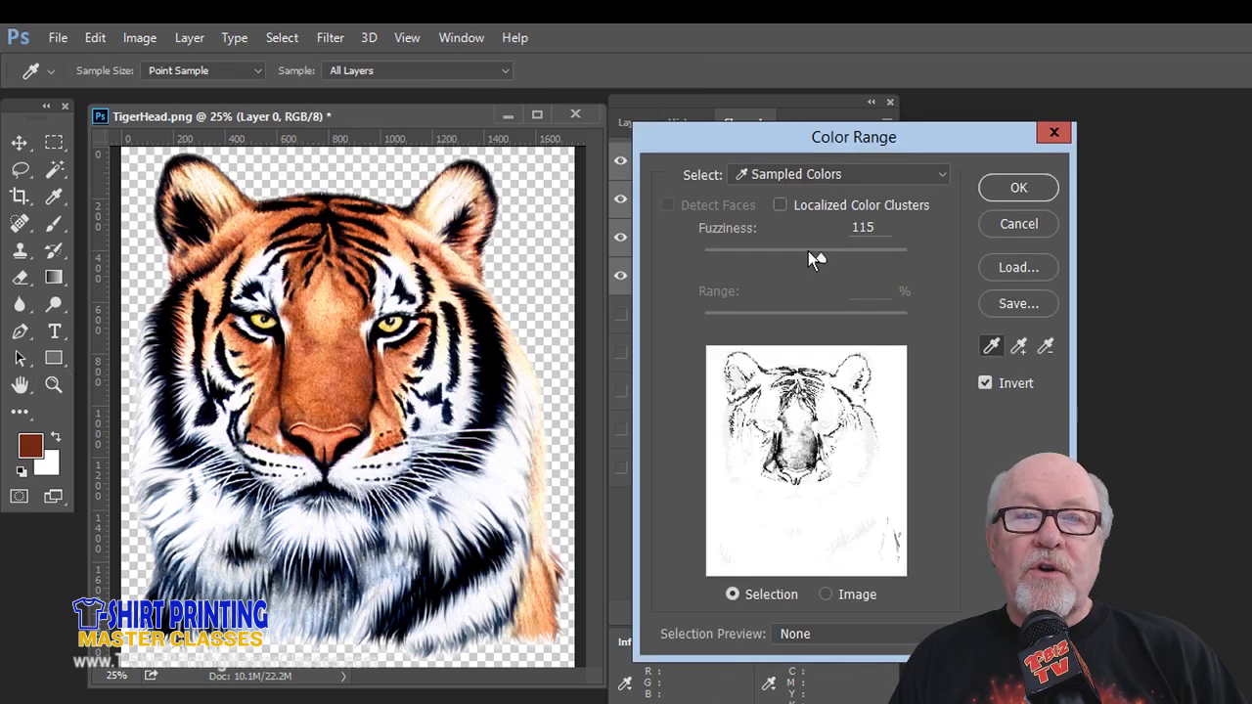
pyautogui.moveTo(809, 252)
pyautogui.mouseDown()
pyautogui.moveTo(815, 261)
pyautogui.moveTo(799, 261)
pyautogui.moveTo(811, 259)
pyautogui.mouseUp()
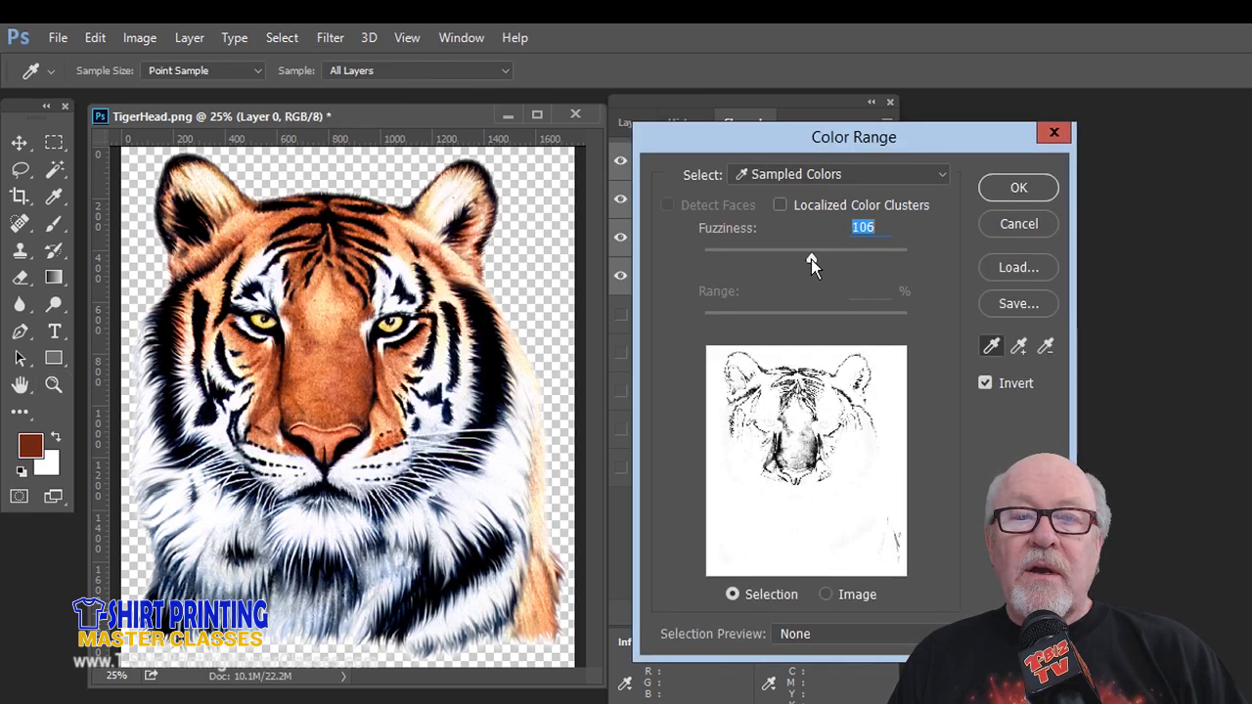
pyautogui.click(1017, 188)
pyautogui.press('z')
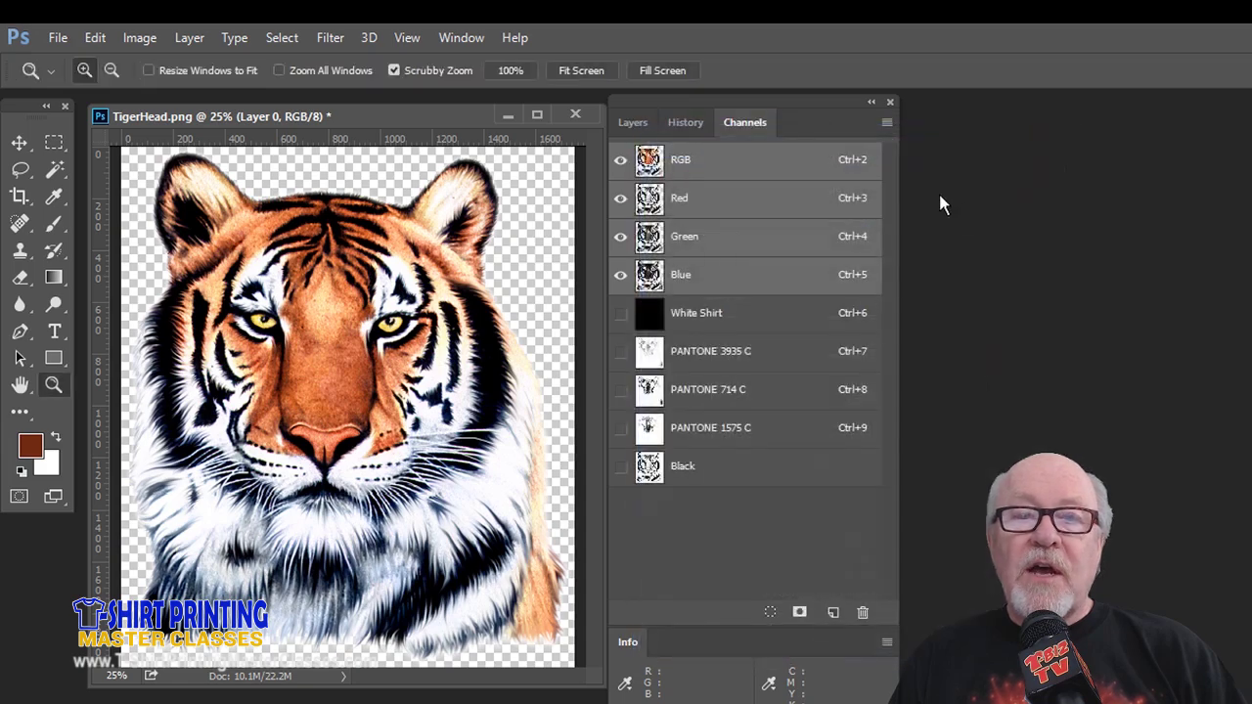
# Step: Save the selection as Alpha 1 and make it a PANTONE 1675 C spot channel at 5% solidity
pyautogui.click(799, 613)
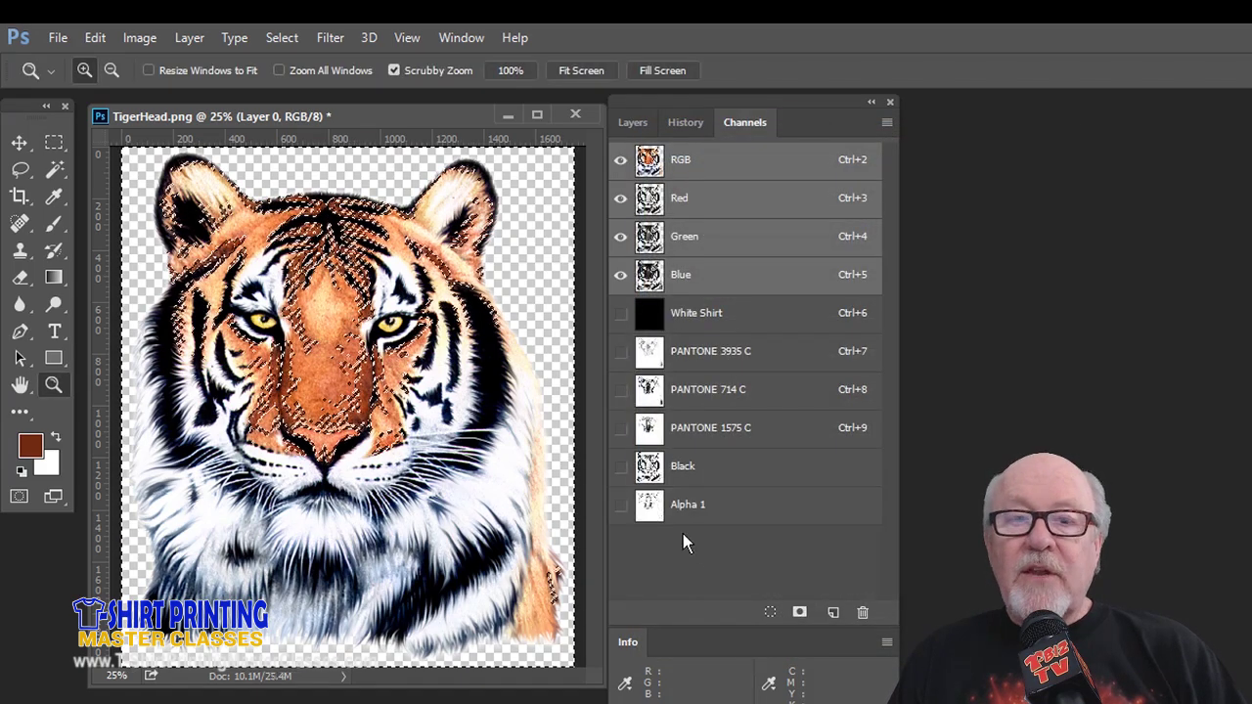
pyautogui.doubleClick(653, 508)
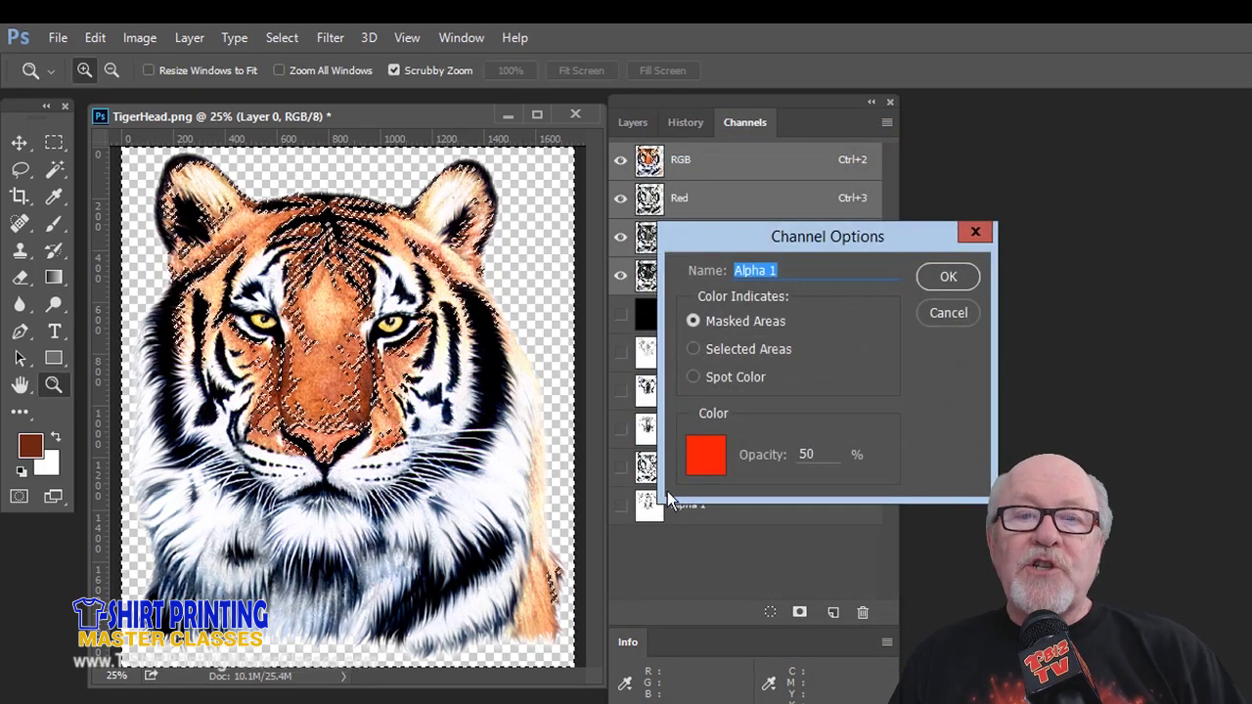
pyautogui.click(711, 456)
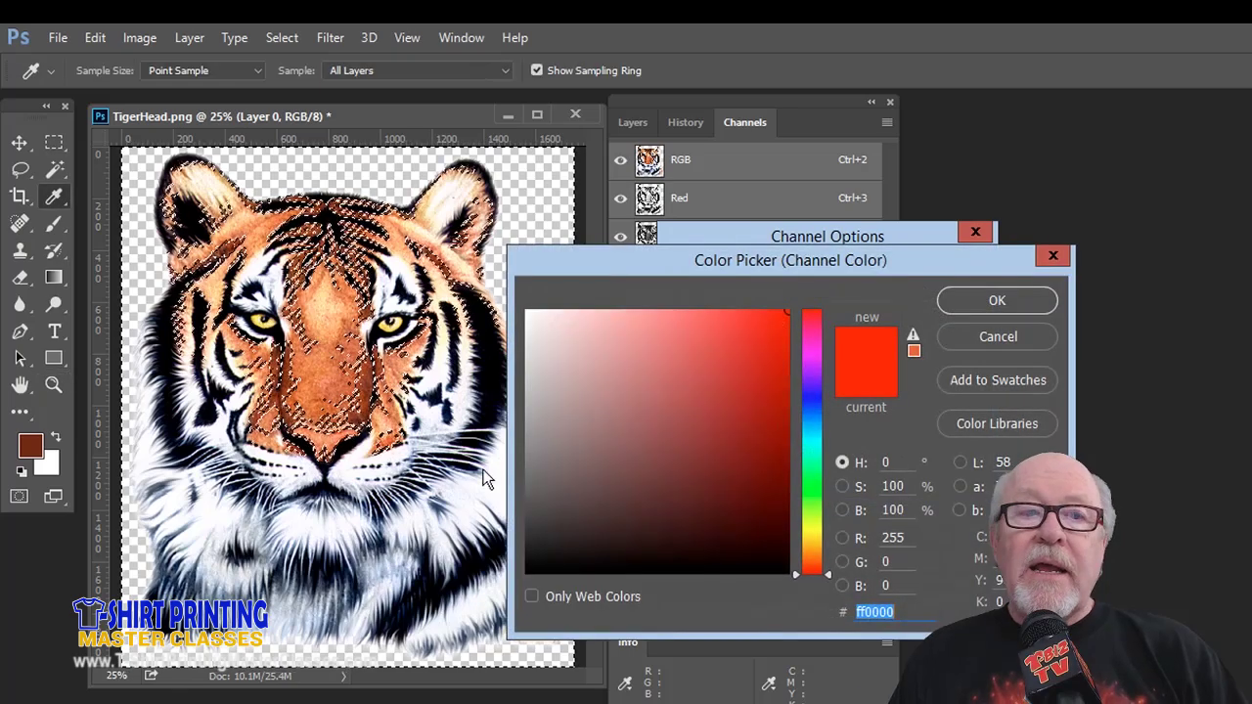
pyautogui.write('8b2612')
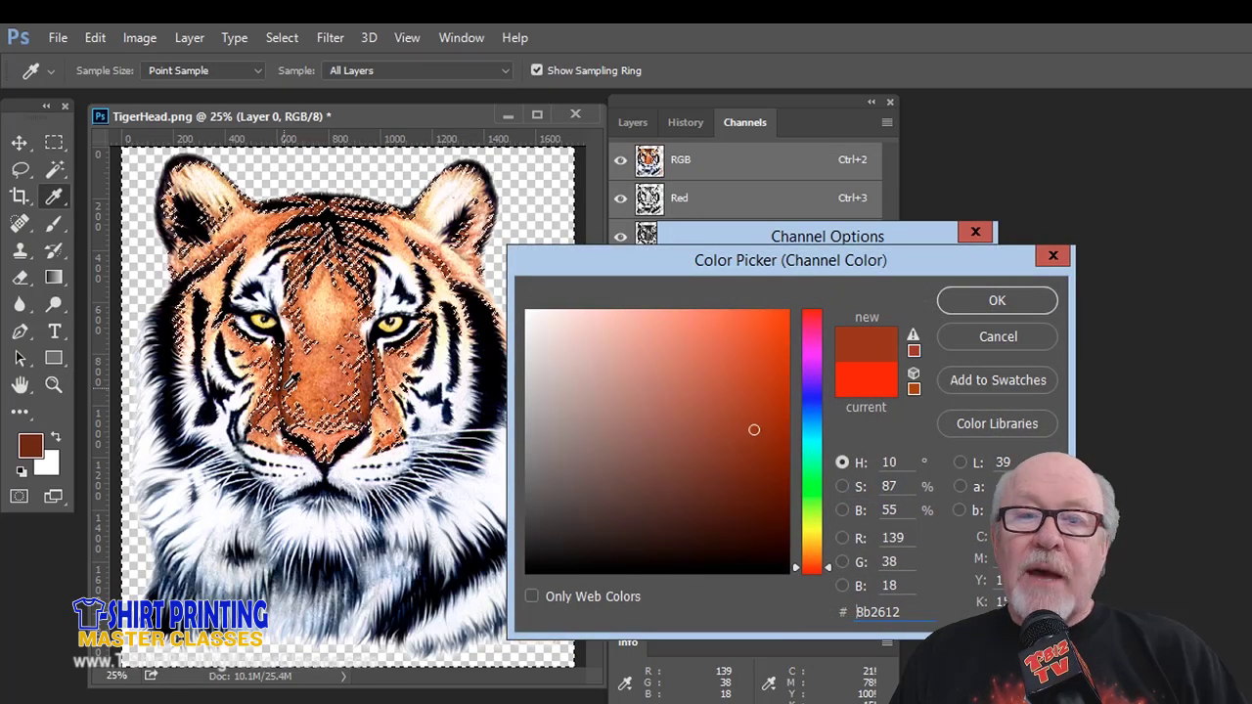
pyautogui.click(1000, 424)
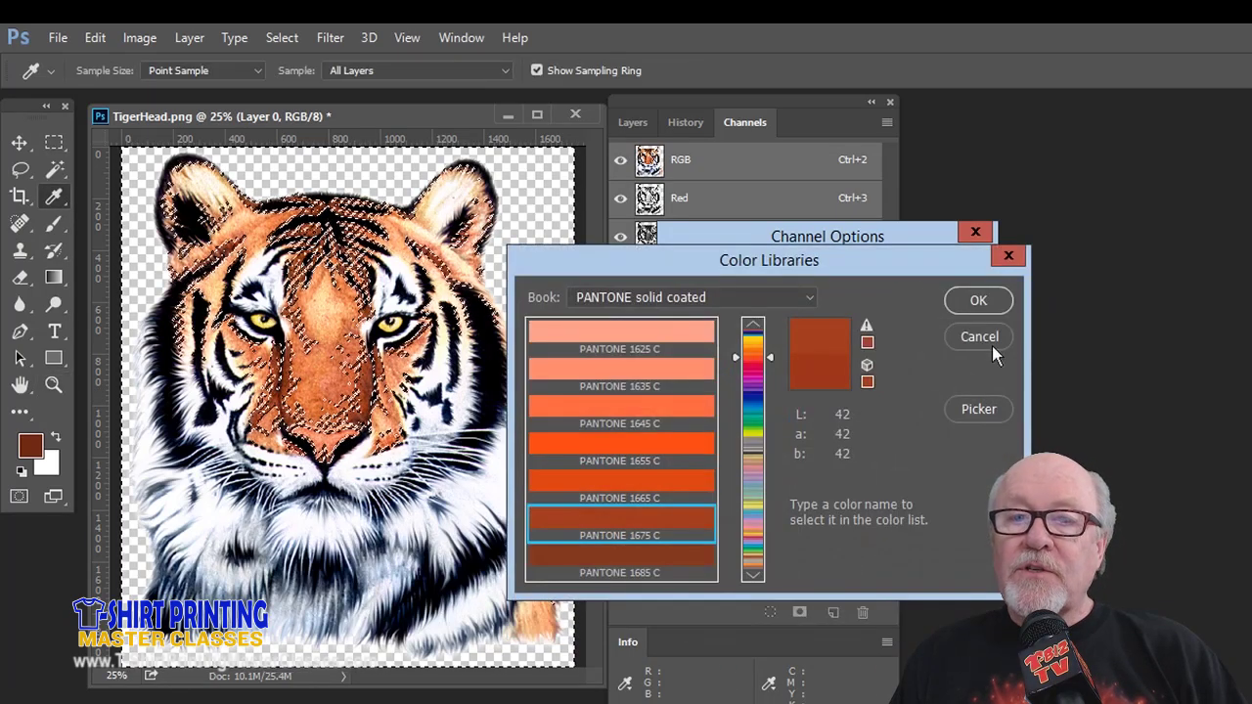
pyautogui.click(985, 303)
pyautogui.click(715, 378)
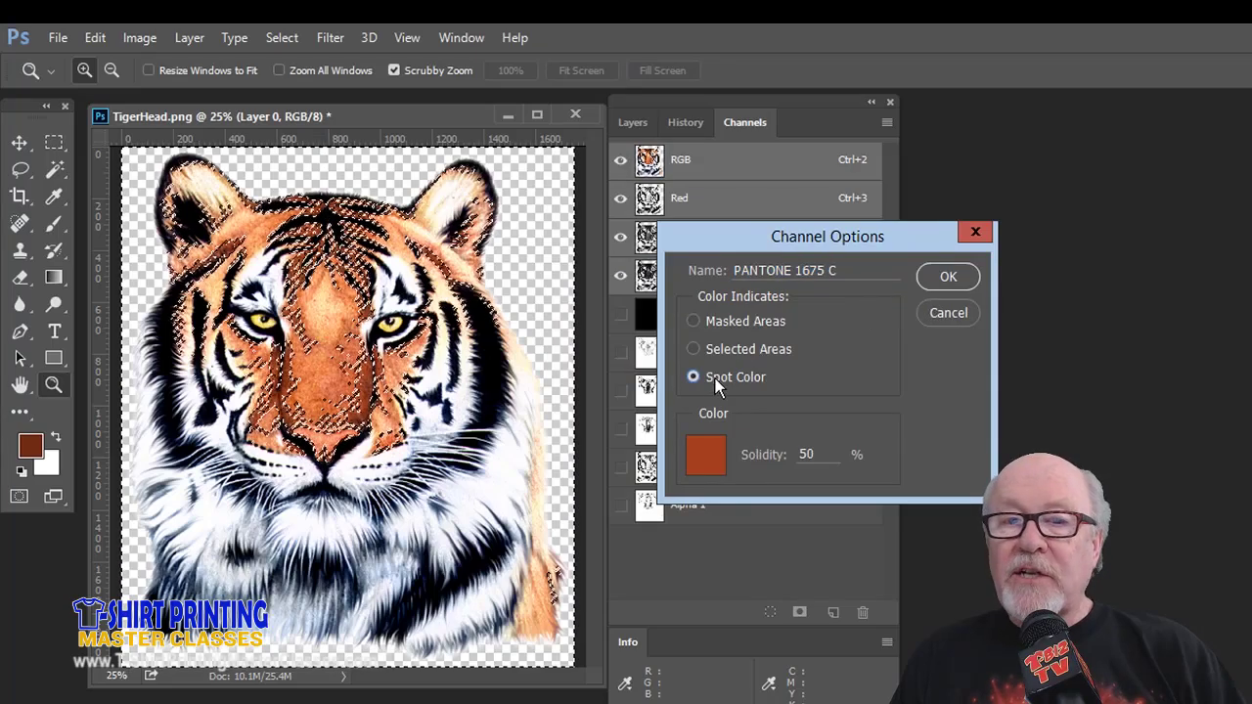
pyautogui.doubleClick(818, 451)
pyautogui.write('5')
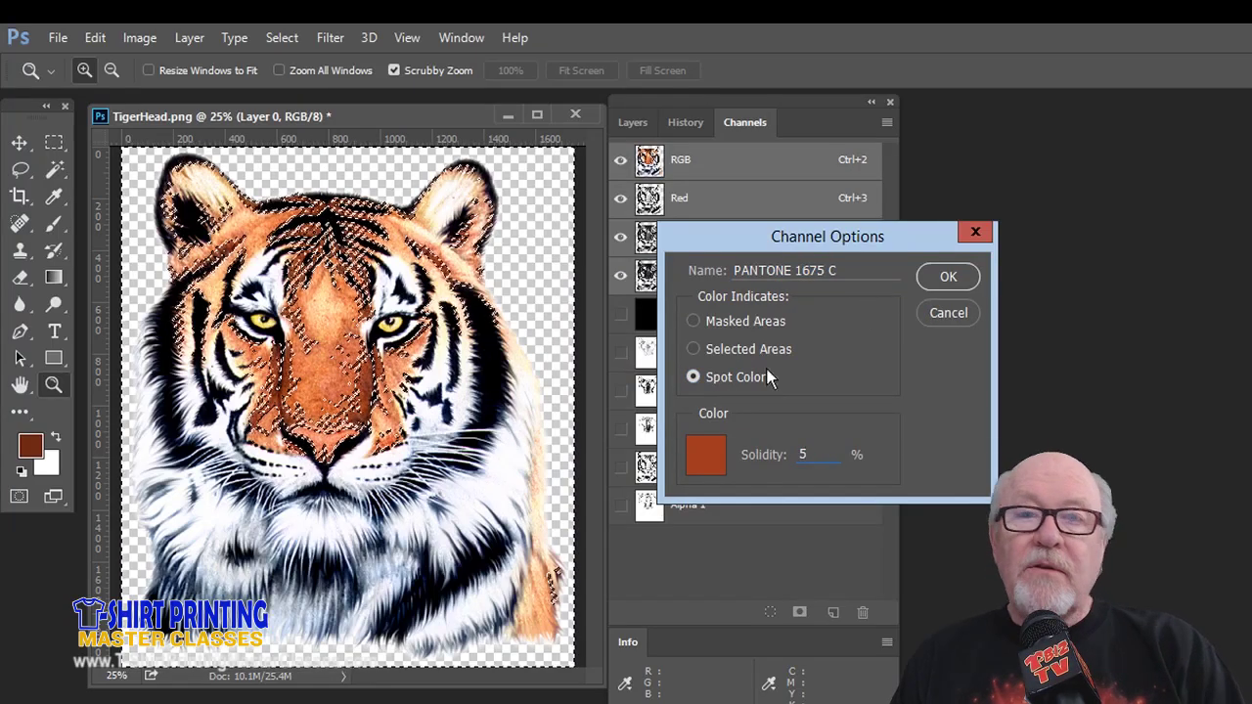
pyautogui.click(945, 278)
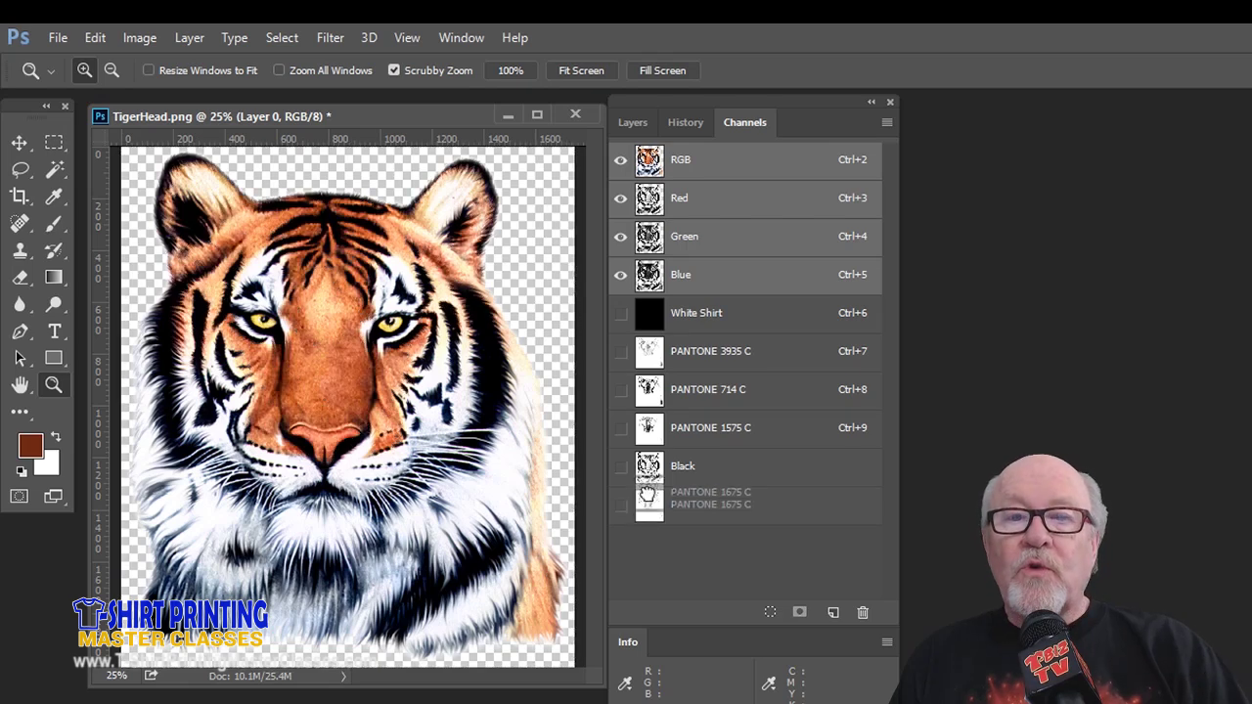
# Step: Move PANTONE 1675 C above Black and show White Shirt, every PANTONE plate and Black
pyautogui.moveTo(645, 509); pyautogui.dragTo(654, 448)
pyautogui.click(620, 313)
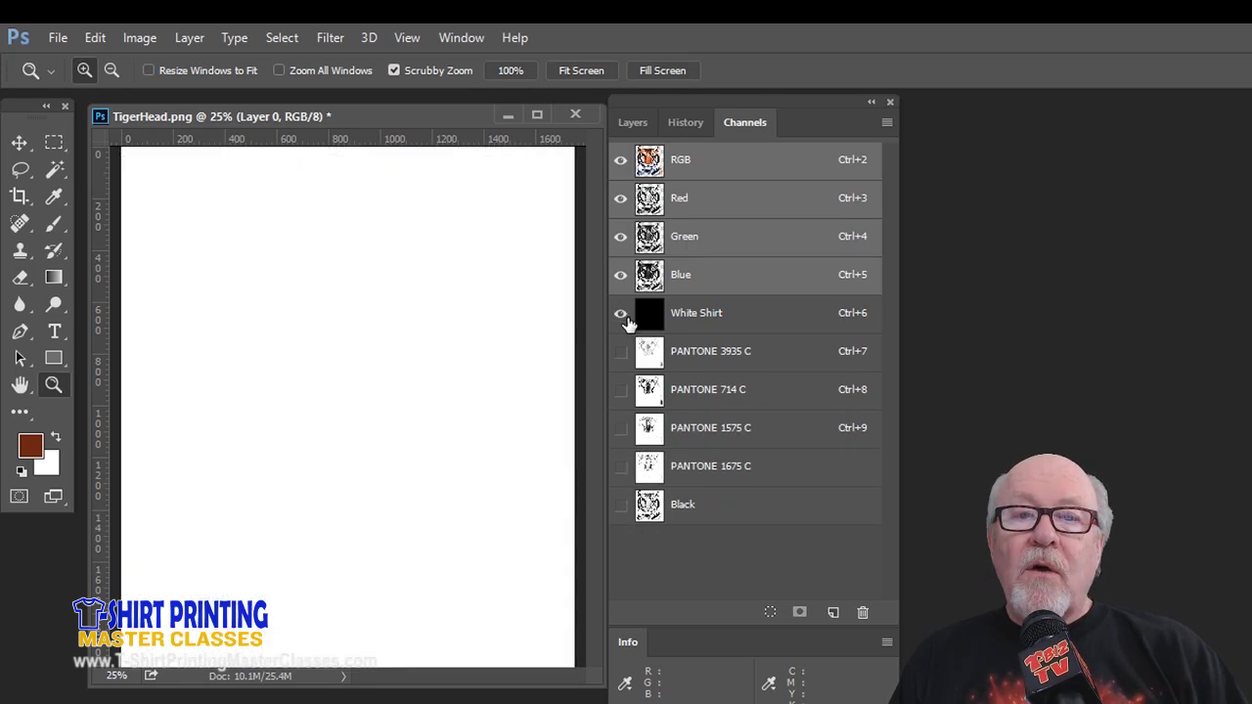
pyautogui.click(620, 351)
pyautogui.click(620, 389)
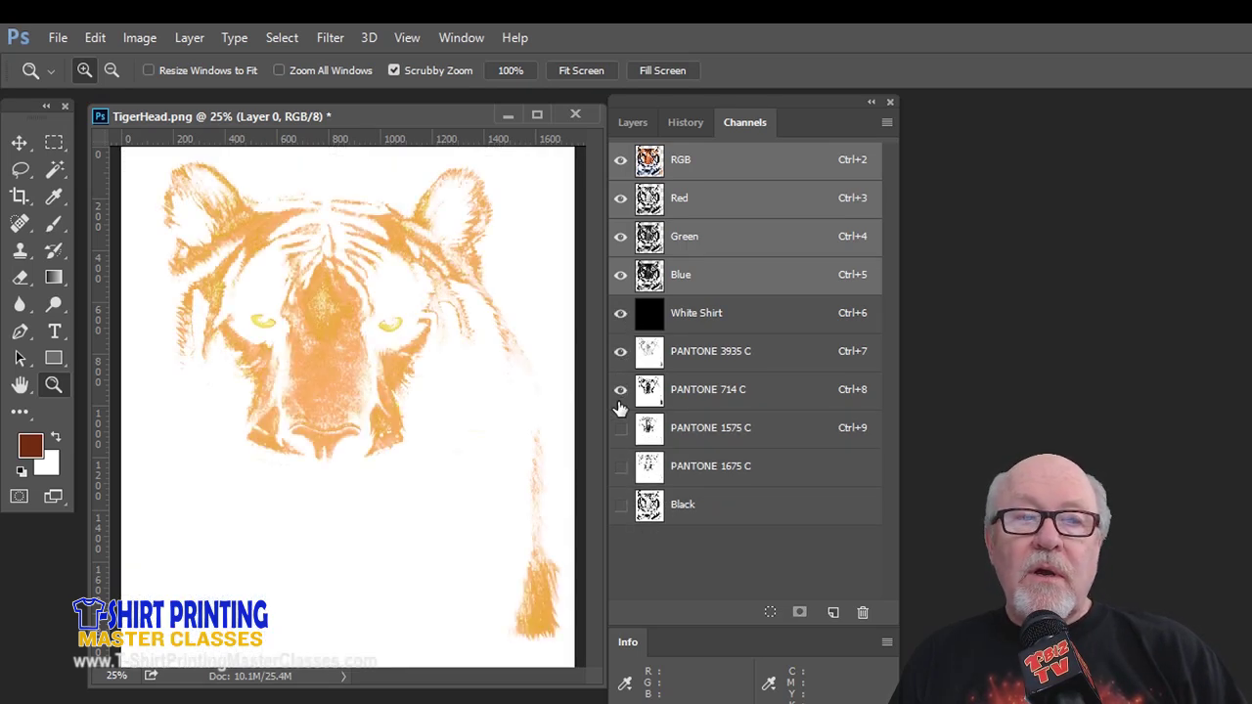
pyautogui.click(620, 431)
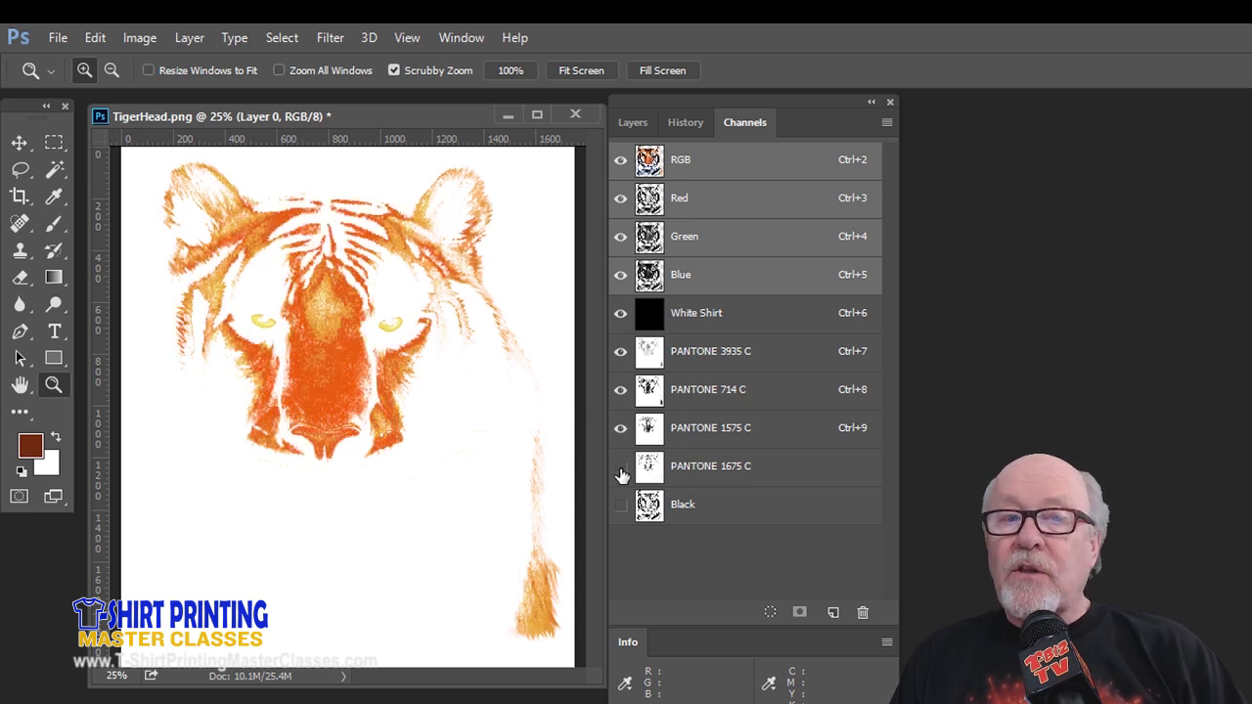
pyautogui.click(620, 467)
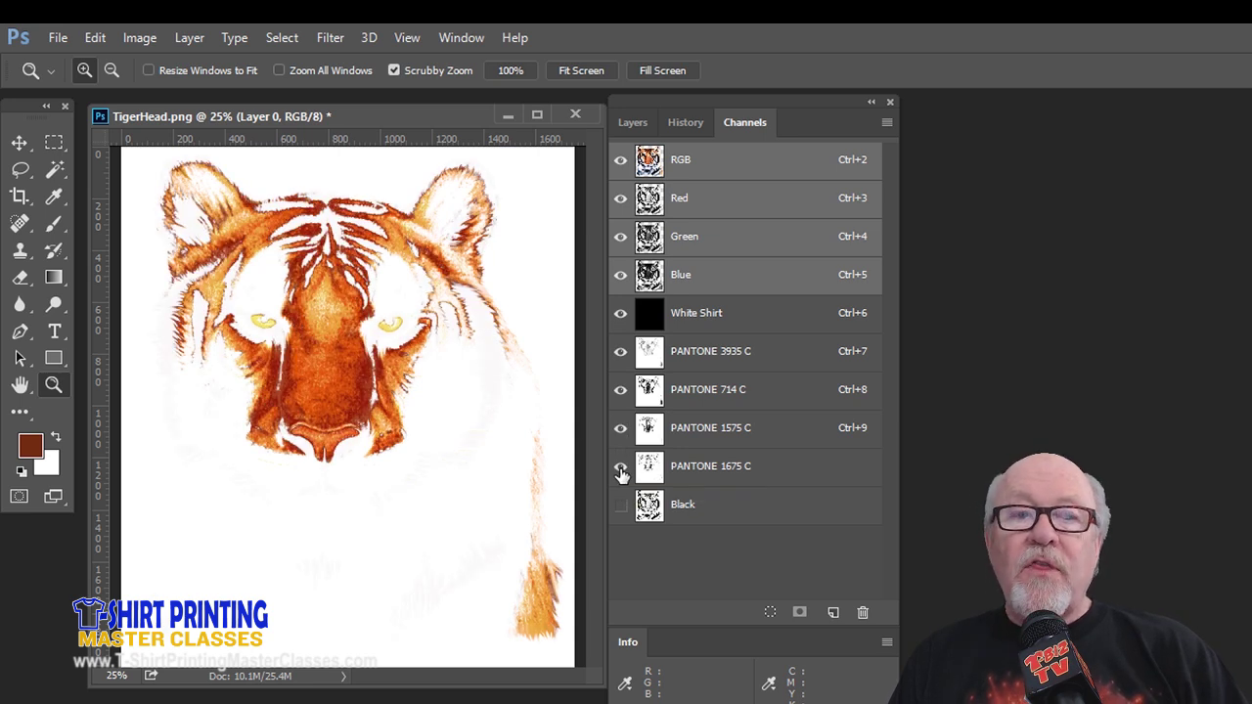
pyautogui.click(620, 506)
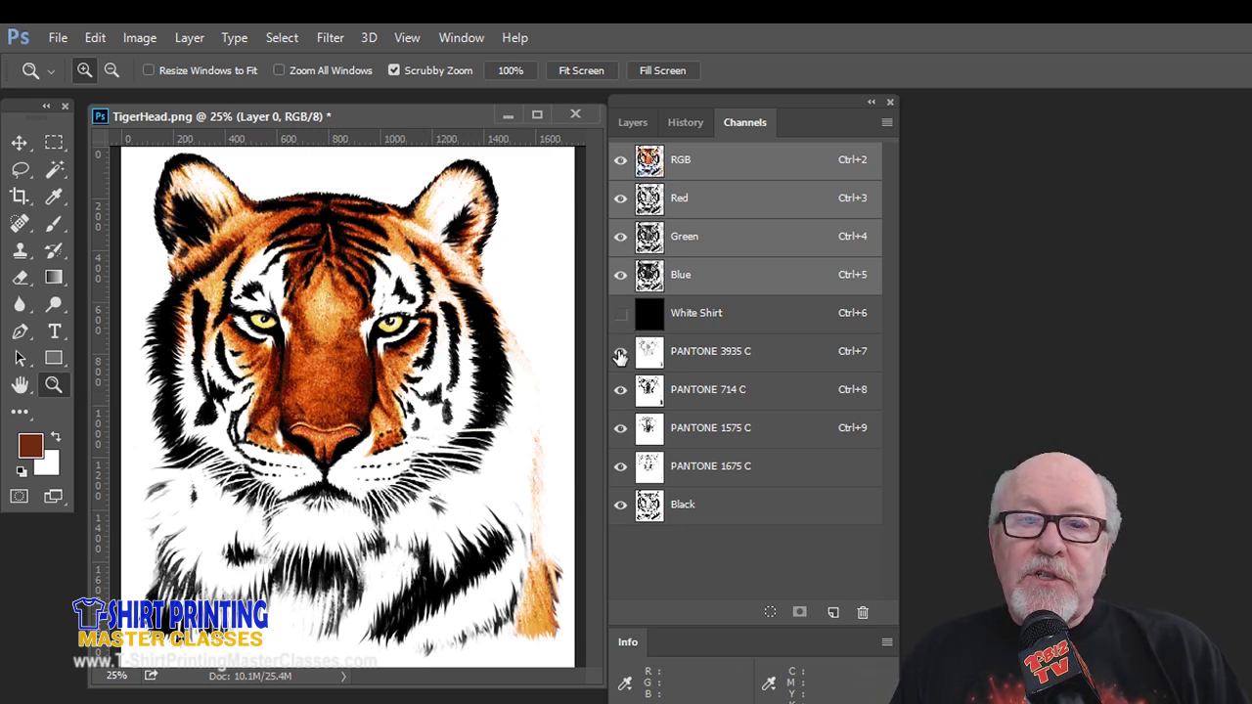
# Step: Compare by viewing the Black plate alone, then show all plates and the RGB composite again
pyautogui.moveTo(620, 355); pyautogui.dragTo(620, 519)
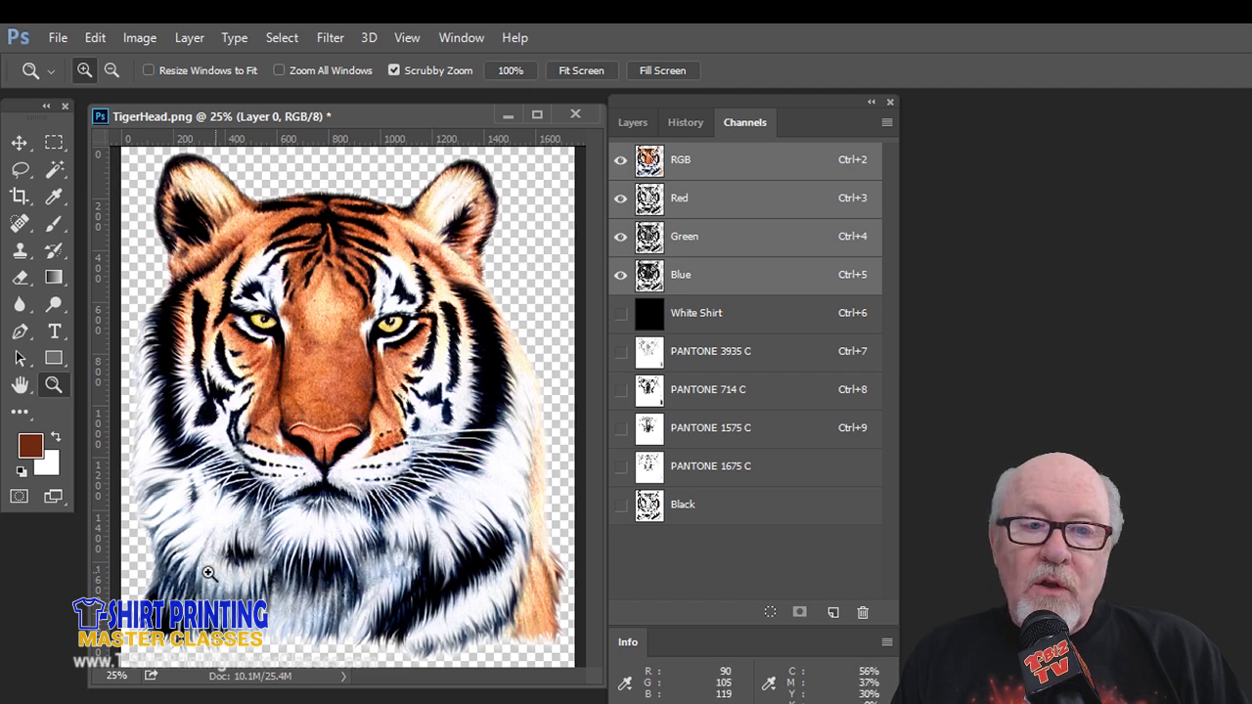
pyautogui.click(650, 513)
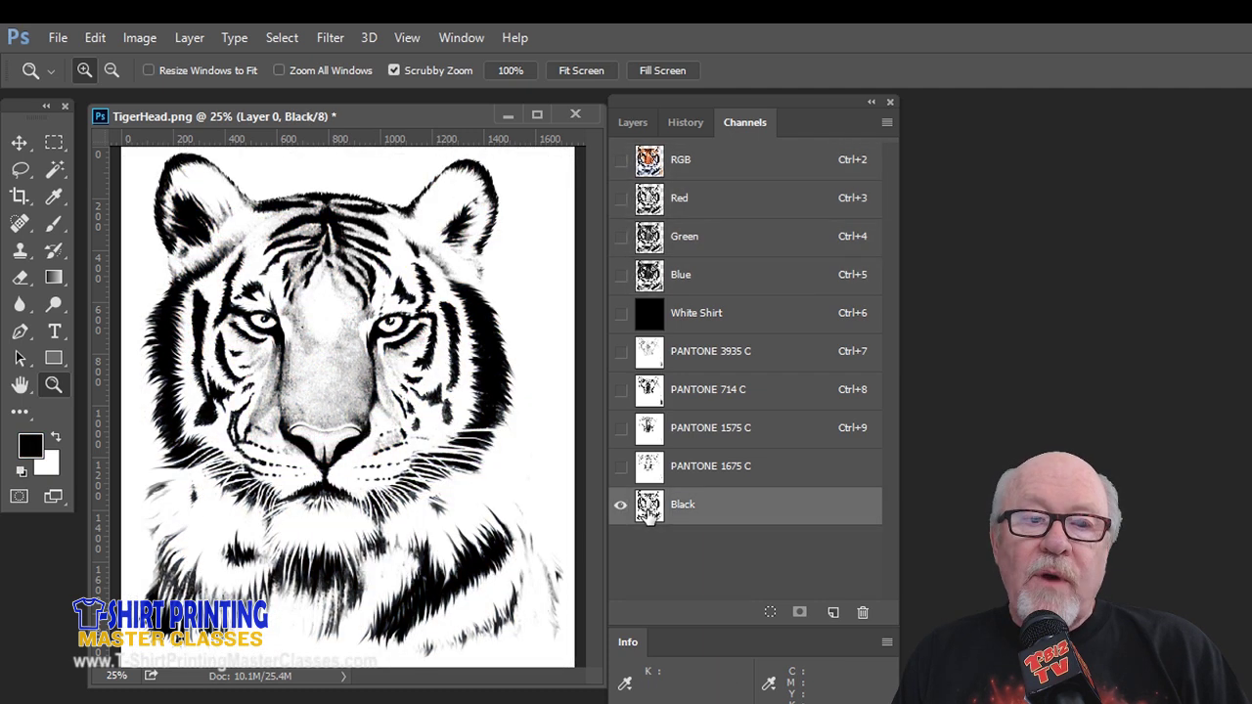
pyautogui.moveTo(620, 313); pyautogui.dragTo(620, 505)
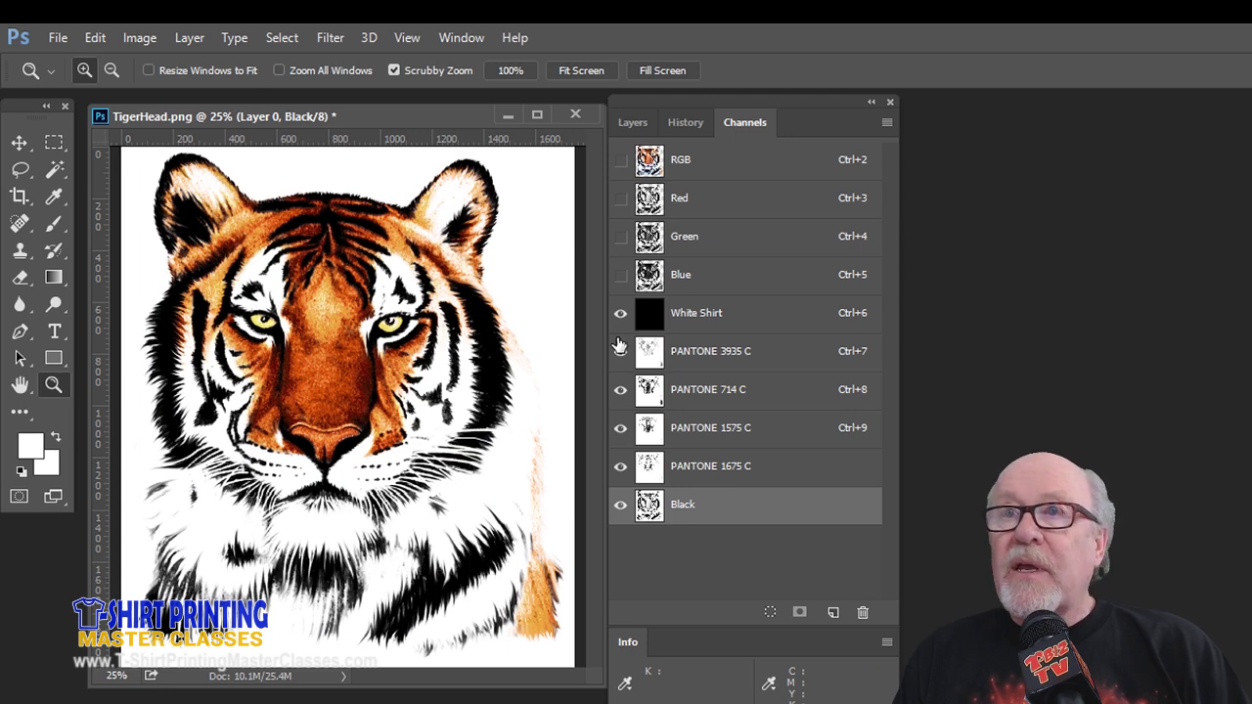
pyautogui.click(726, 165)
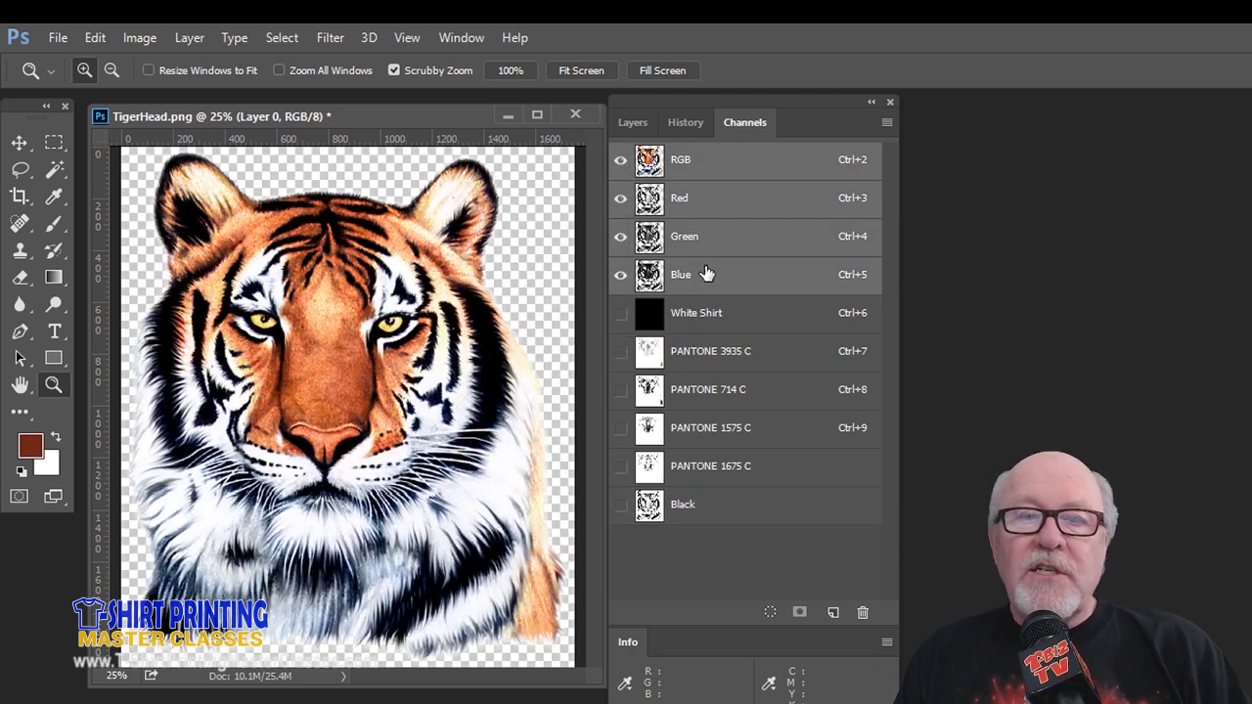
# Step: Open Color Range, sample the bluish chest fur and raise fuzziness to 122
pyautogui.click(282, 38)
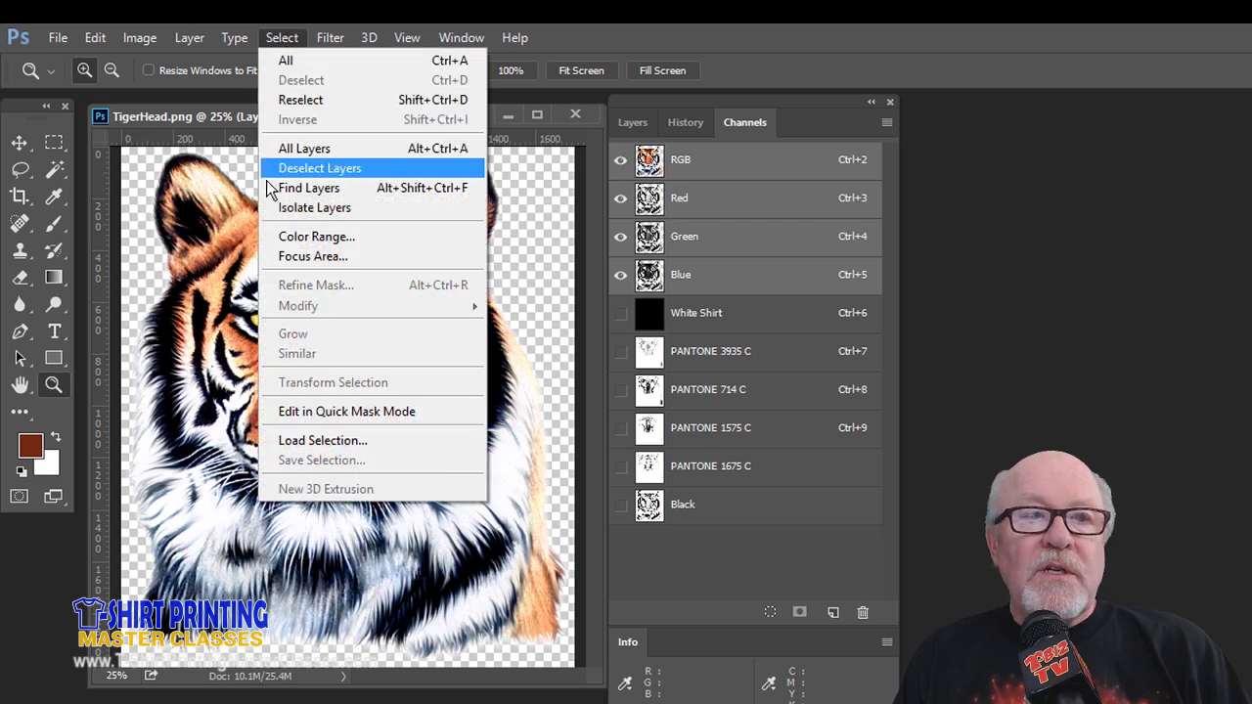
pyautogui.click(305, 239)
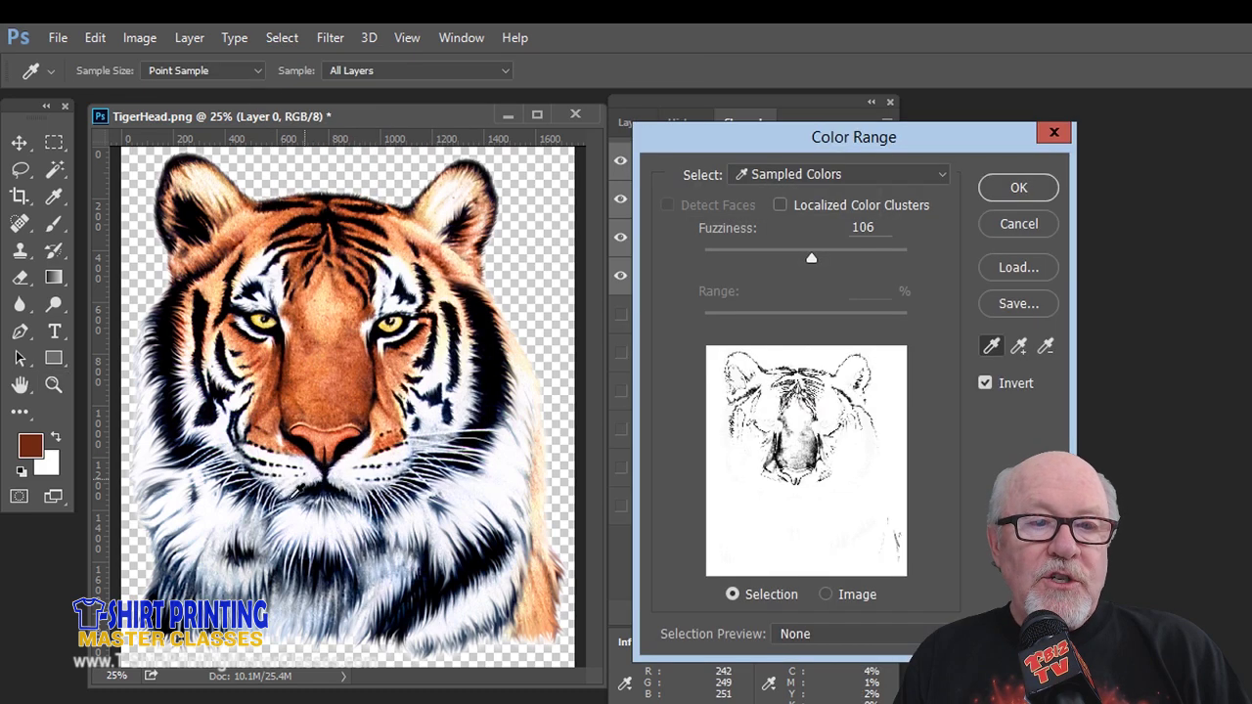
pyautogui.click(232, 592)
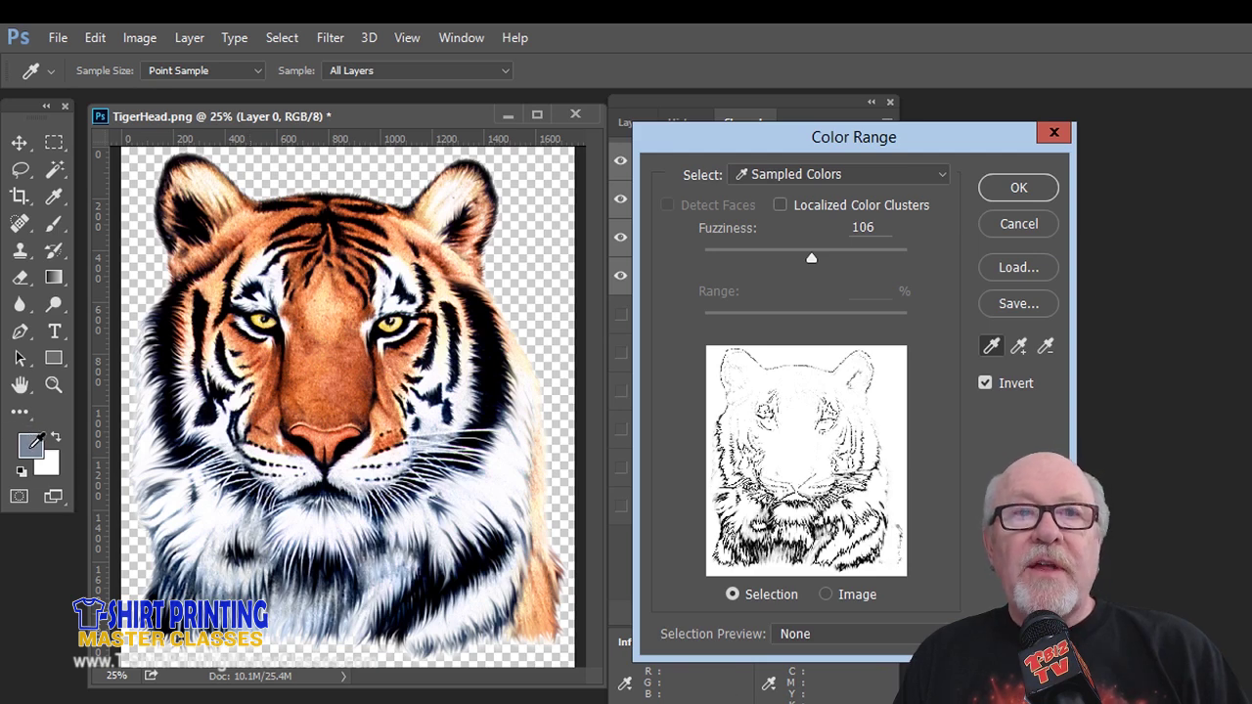
pyautogui.click(390, 565)
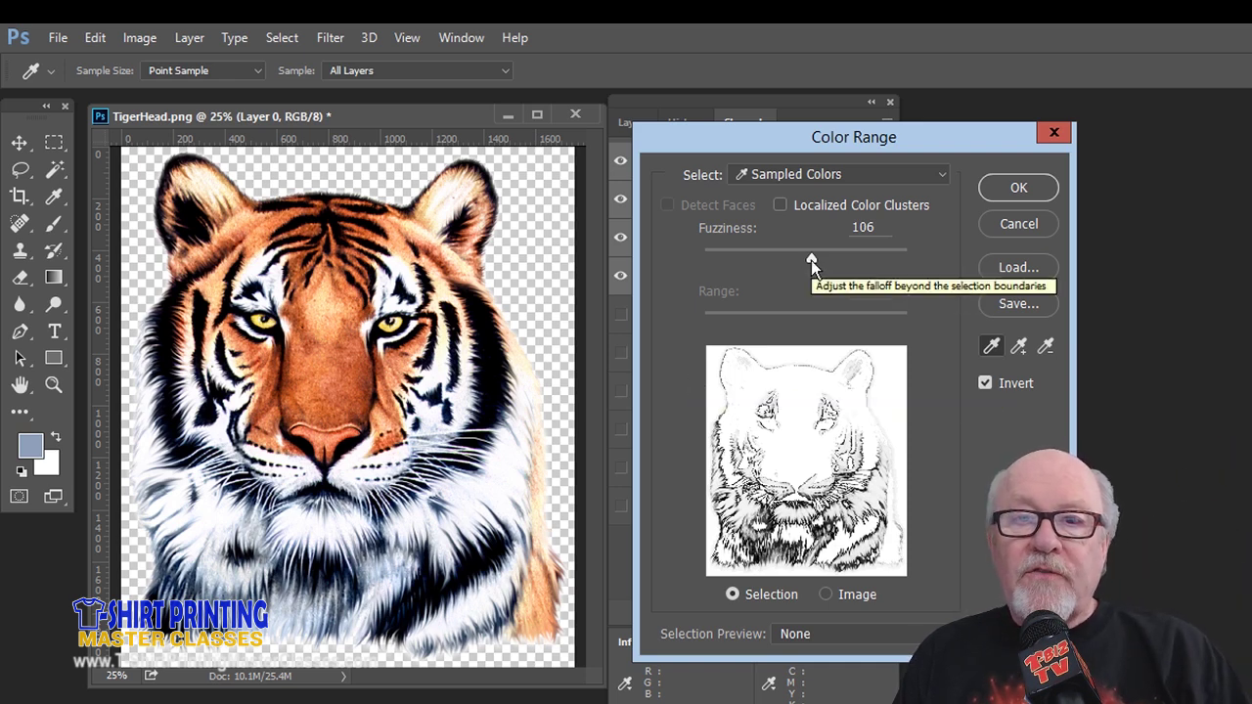
pyautogui.moveTo(811, 259)
pyautogui.mouseDown()
pyautogui.moveTo(834, 261)
pyautogui.moveTo(811, 263)
pyautogui.mouseUp()
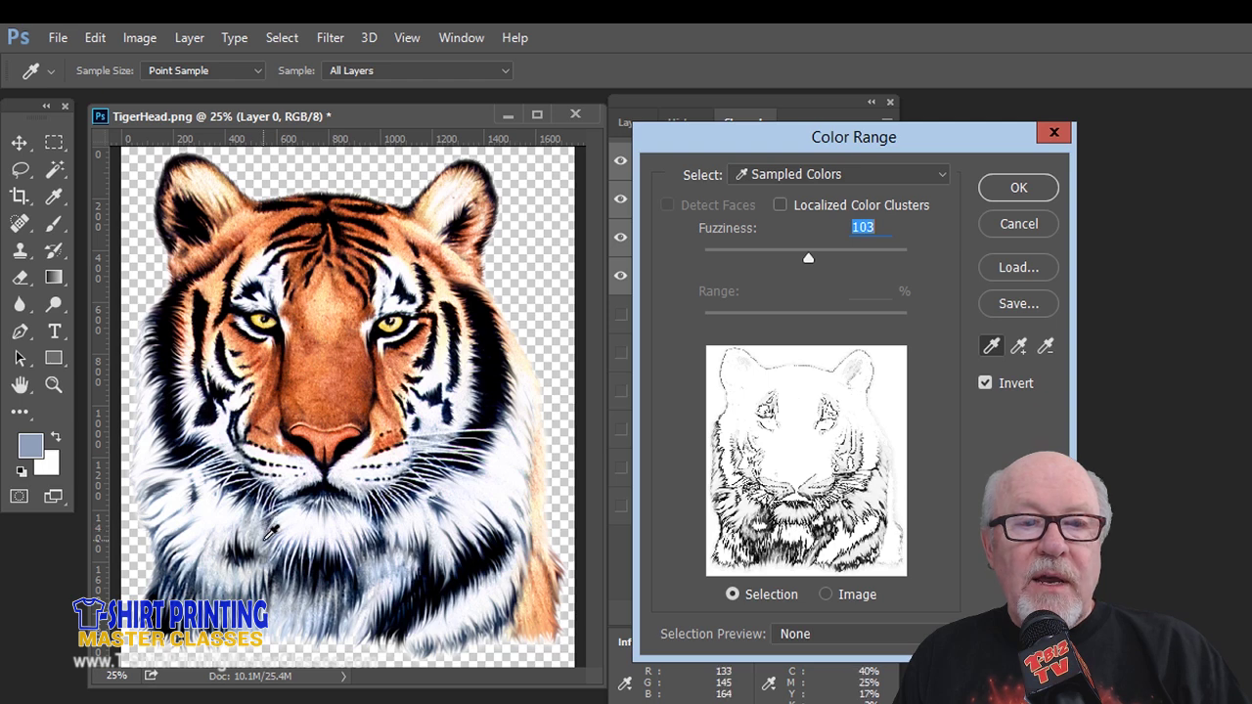
# Step: Resample the pale grey and blue-grey fur tones around the chin and cheeks
pyautogui.click(268, 536)
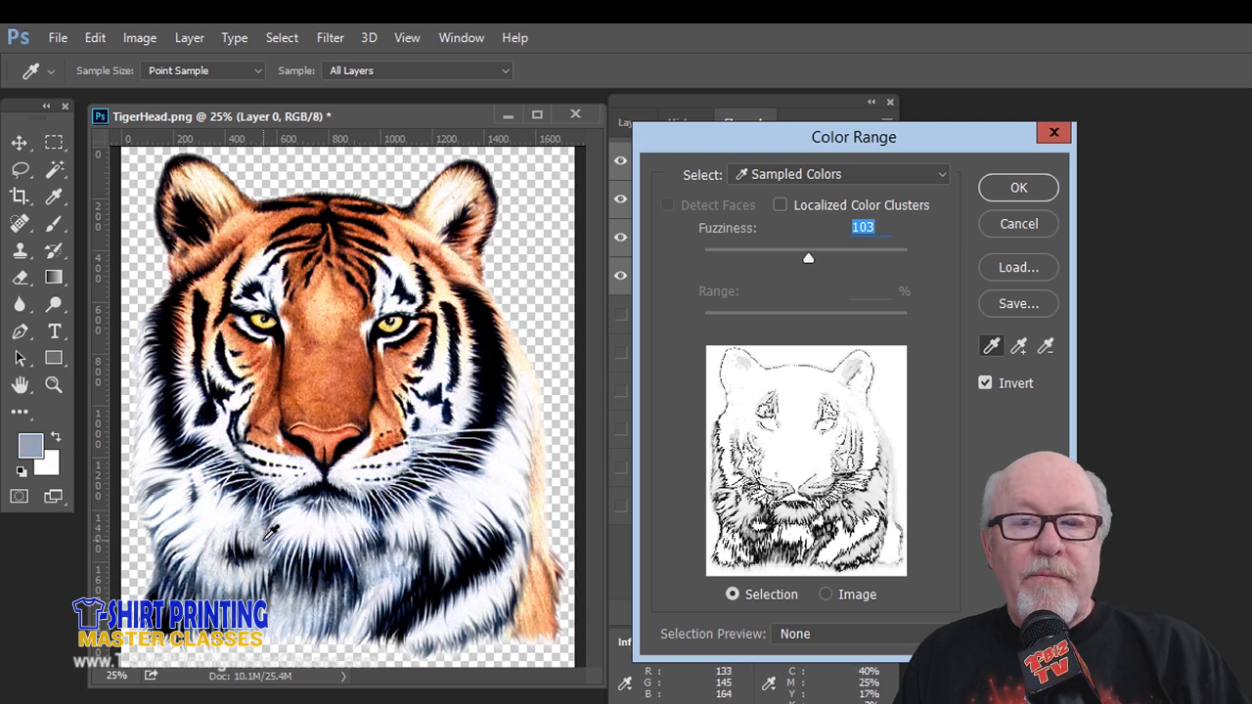
pyautogui.click(370, 482)
pyautogui.click(373, 485)
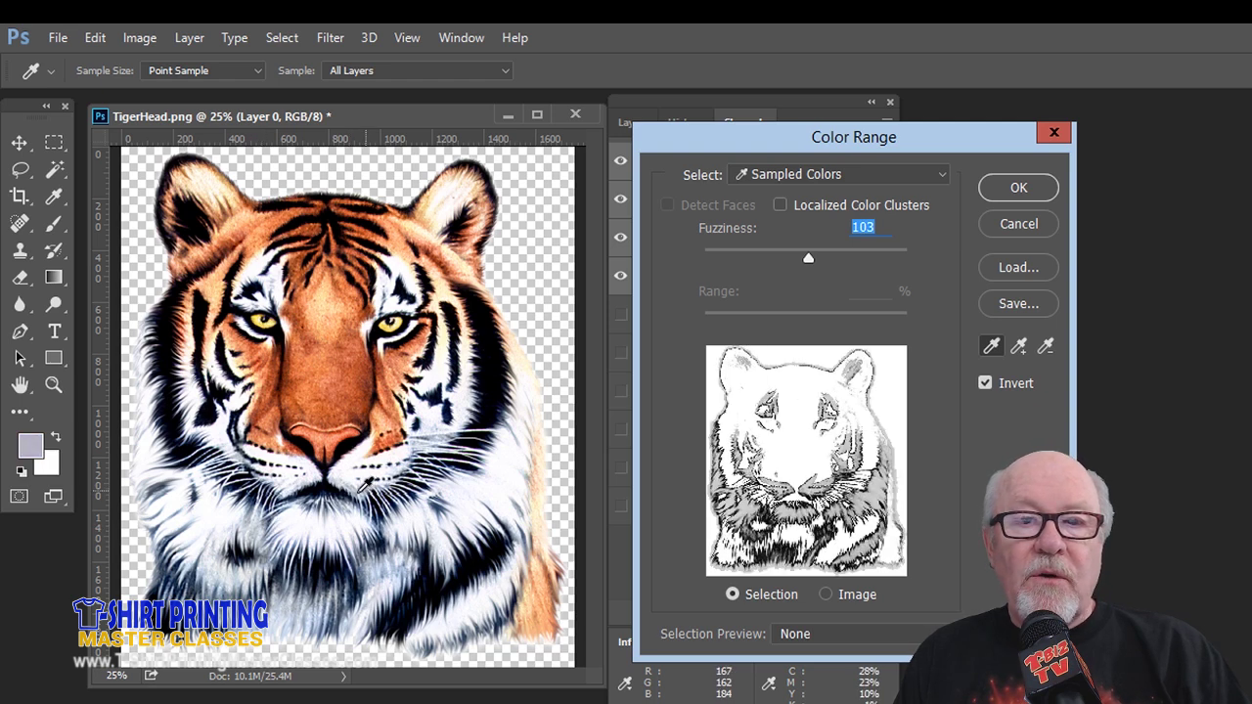
pyautogui.click(165, 485)
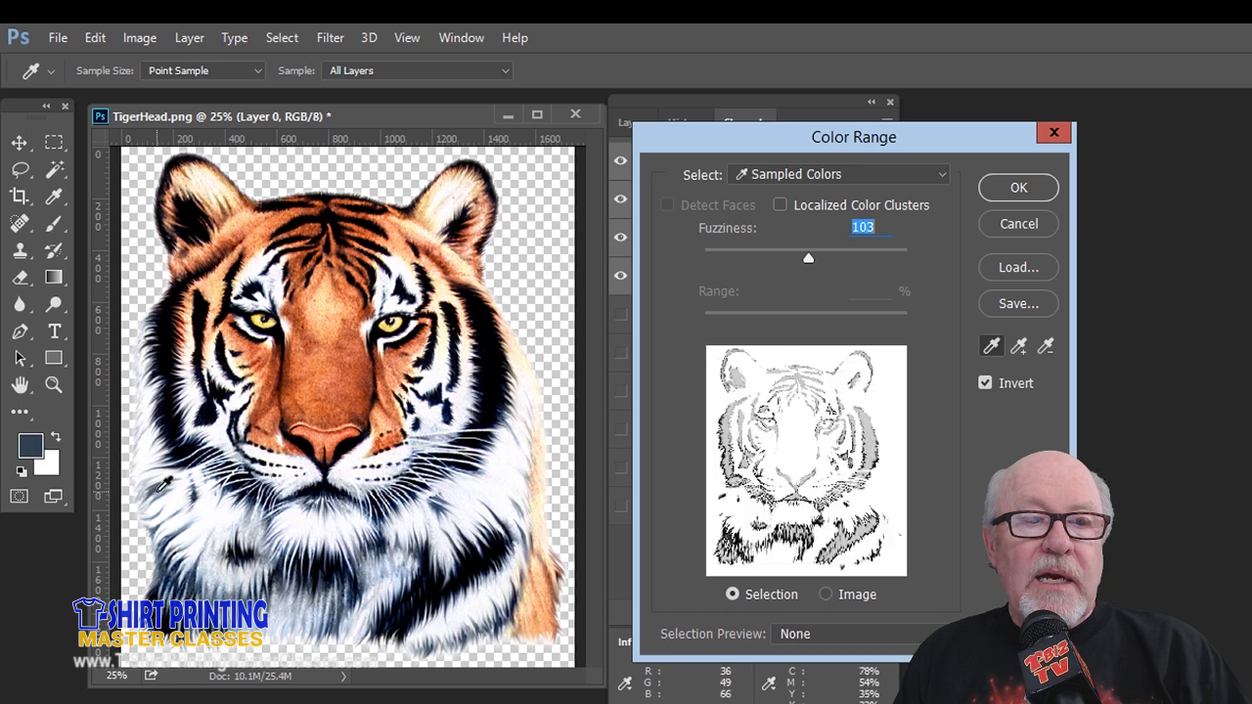
pyautogui.click(248, 582)
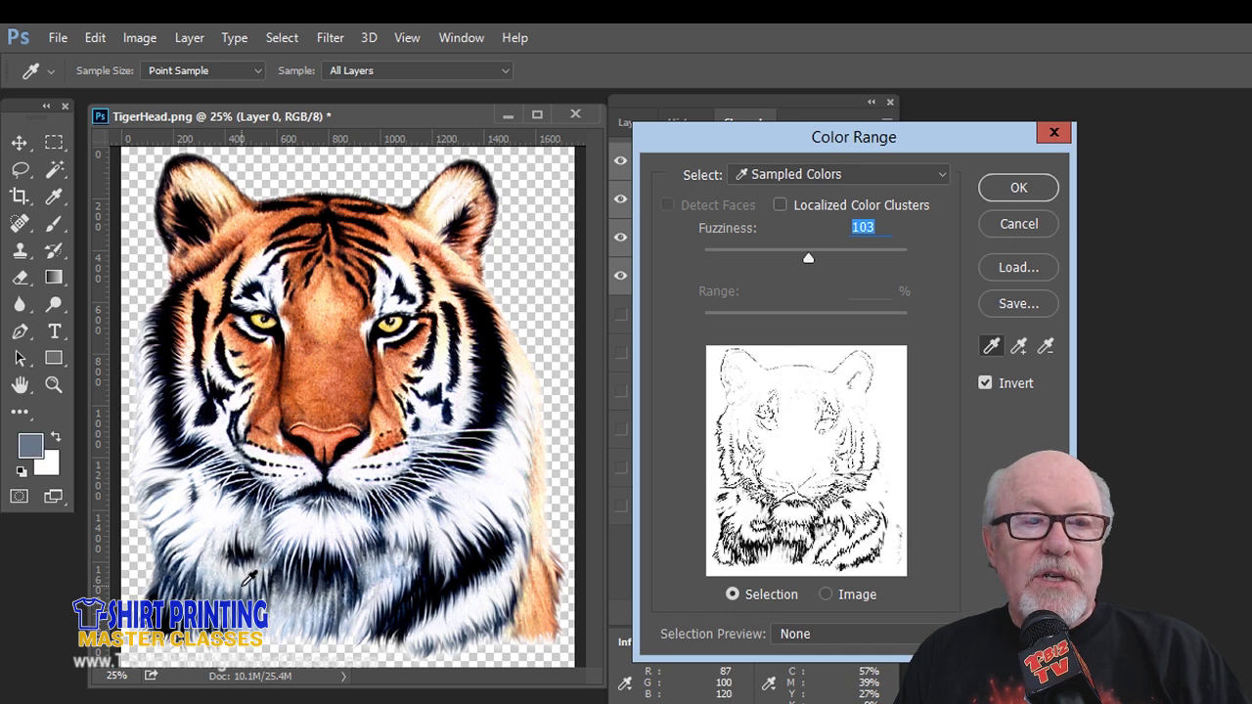
pyautogui.click(304, 601)
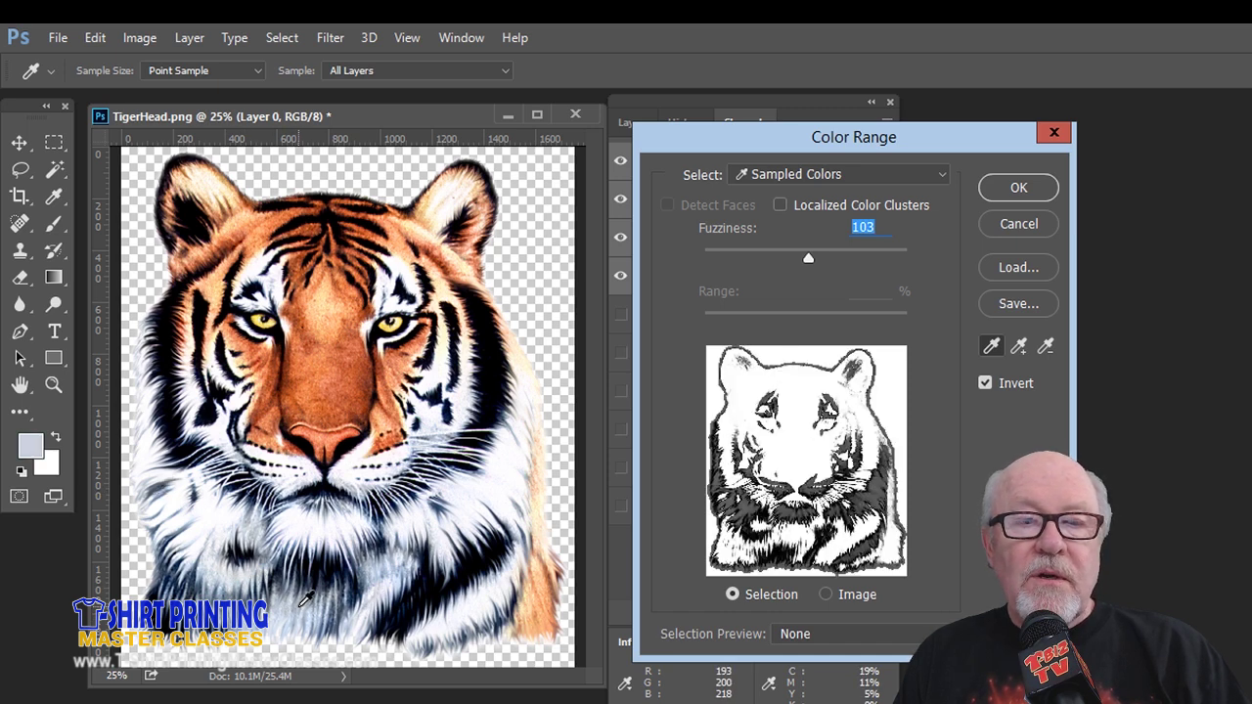
pyautogui.click(303, 603)
pyautogui.click(251, 597)
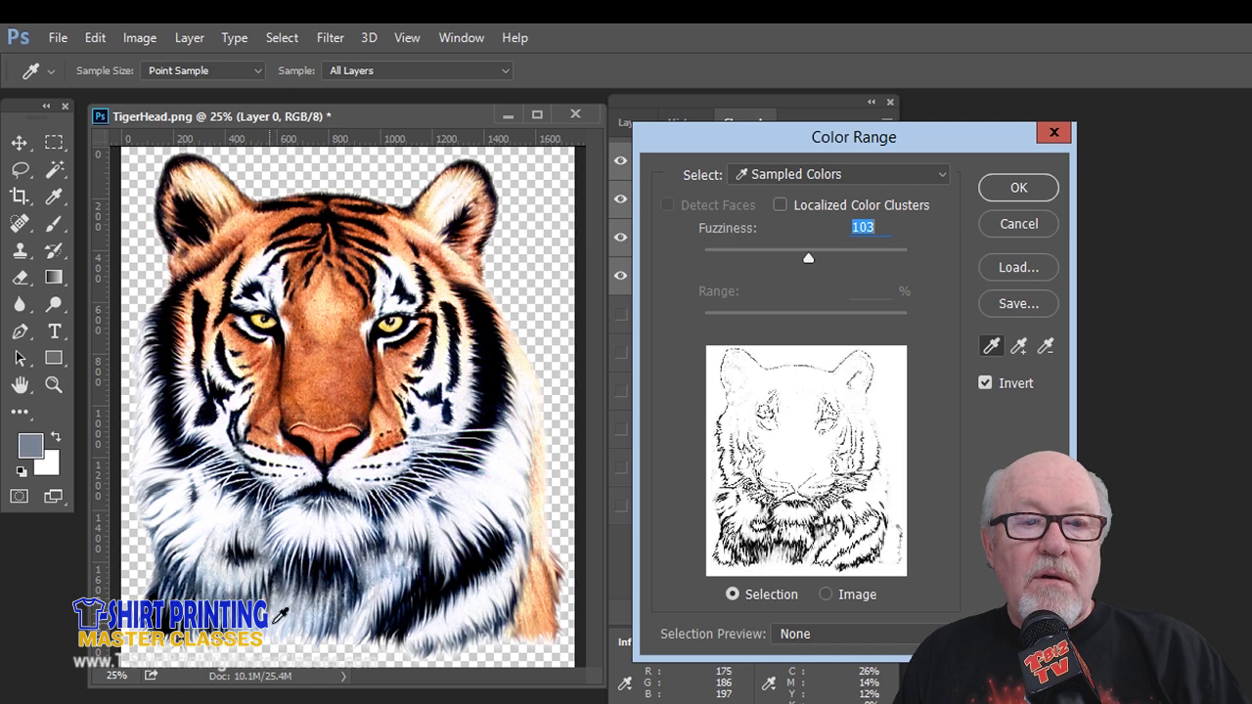
pyautogui.click(288, 616)
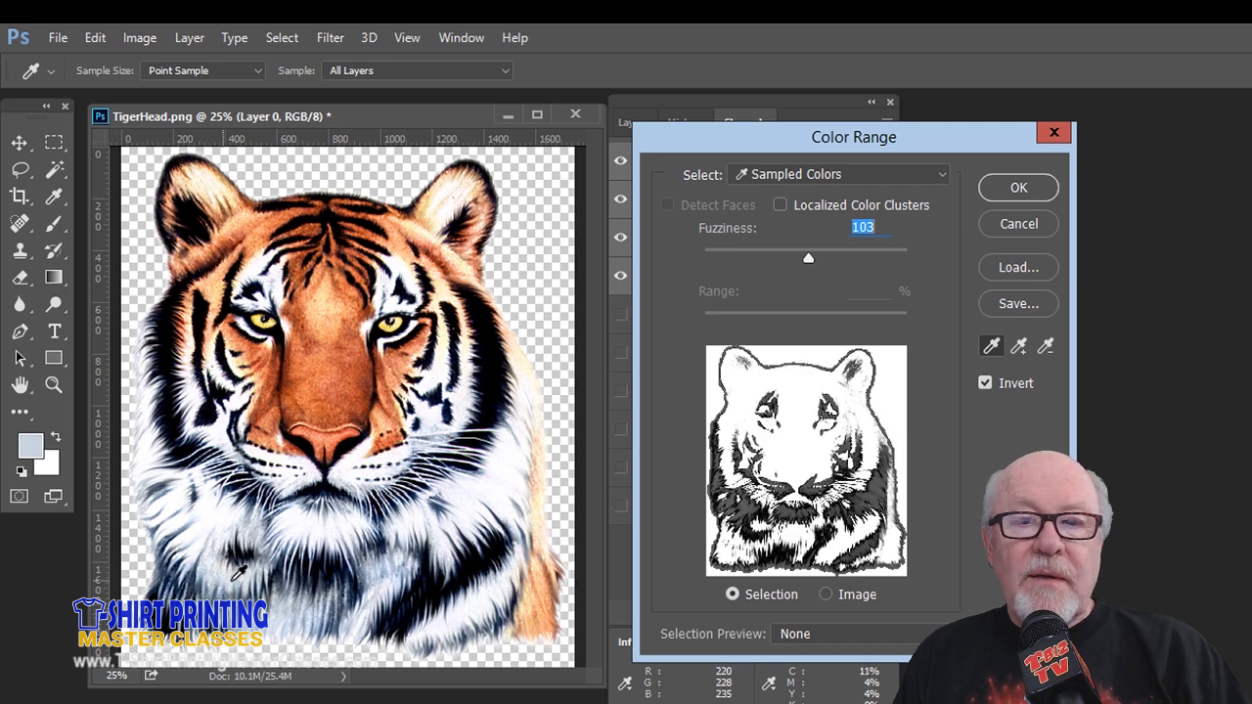
# Step: Resample blue fur, settle fuzziness at about 104, and accept the inverted selection
pyautogui.moveTo(812, 259); pyautogui.dragTo(749, 259)
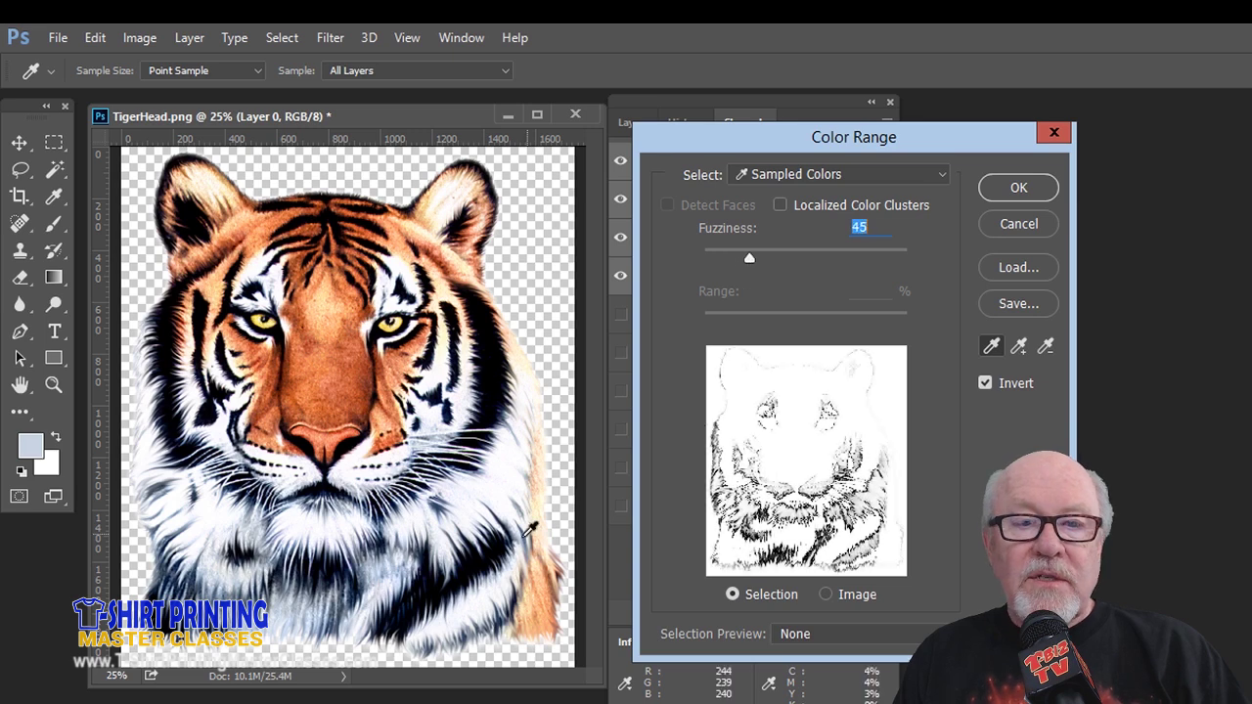
pyautogui.click(439, 501)
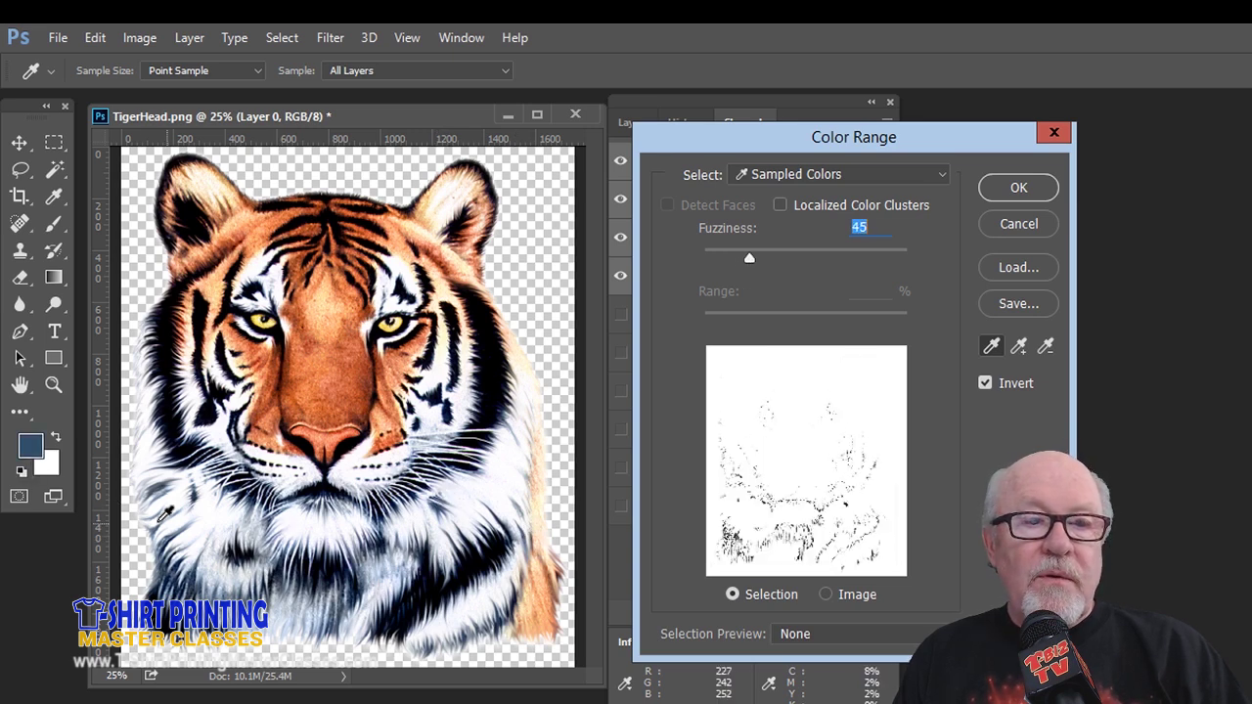
pyautogui.click(381, 575)
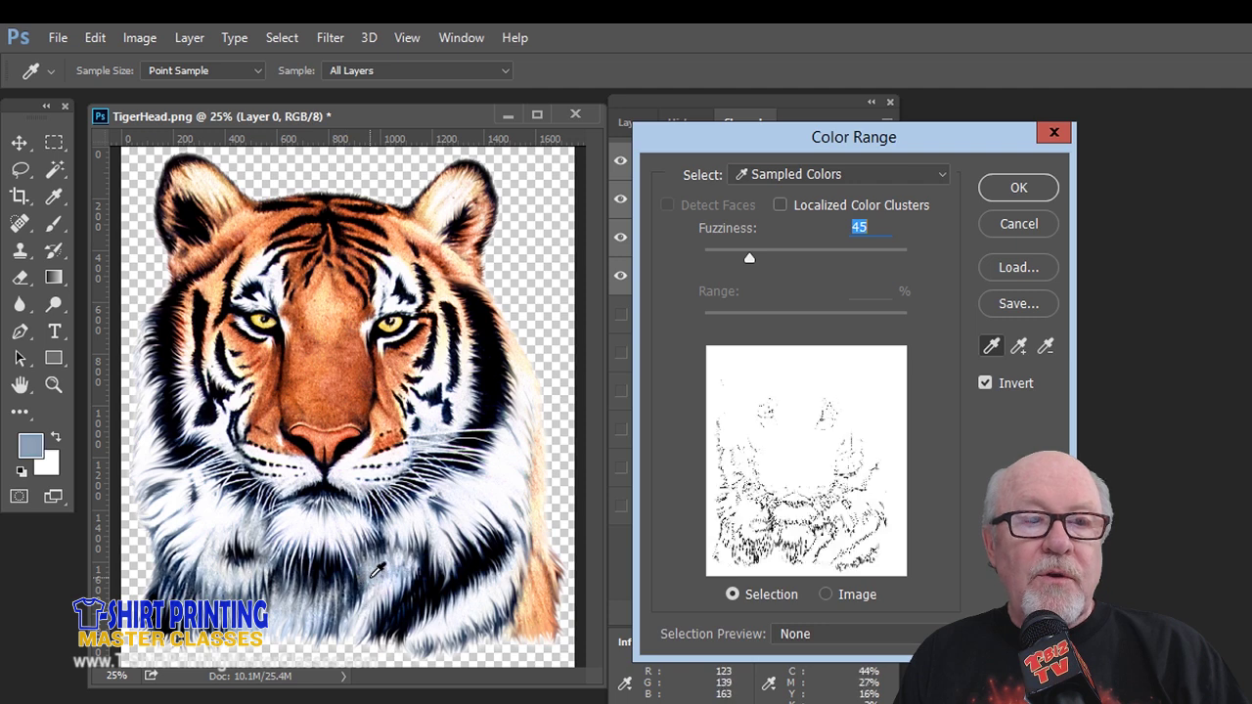
pyautogui.moveTo(747, 253); pyautogui.dragTo(809, 256)
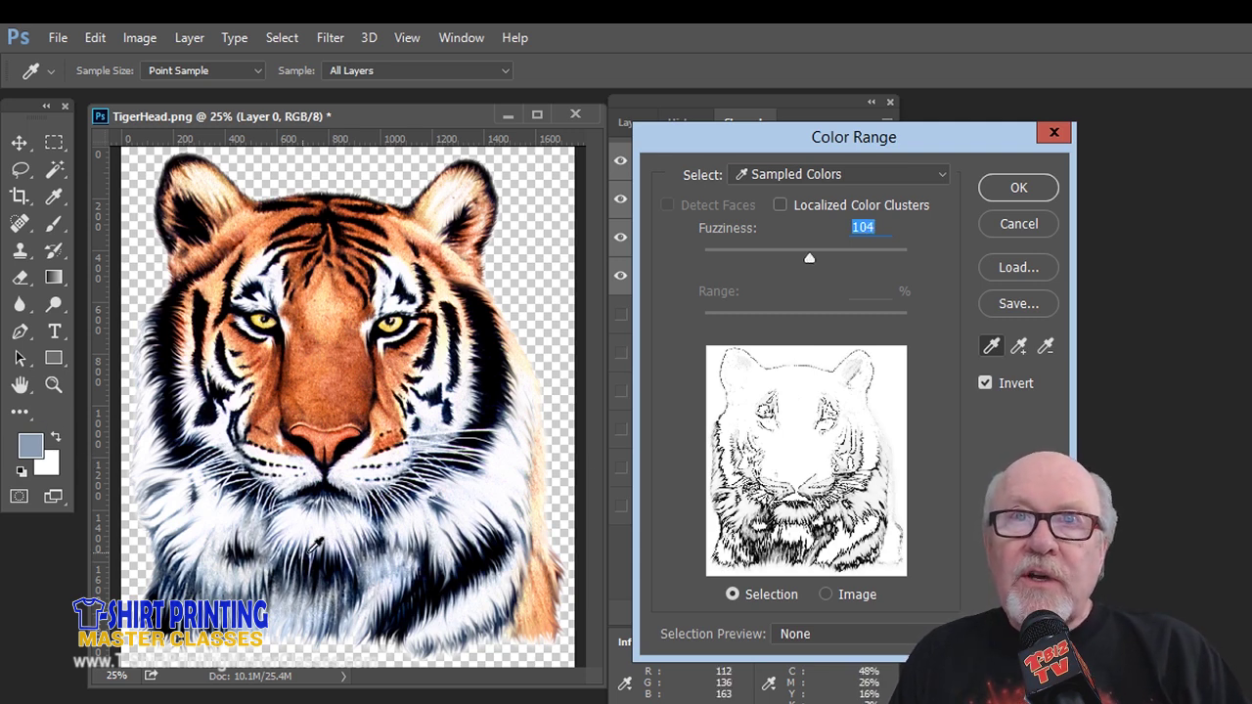
pyautogui.click(1018, 190)
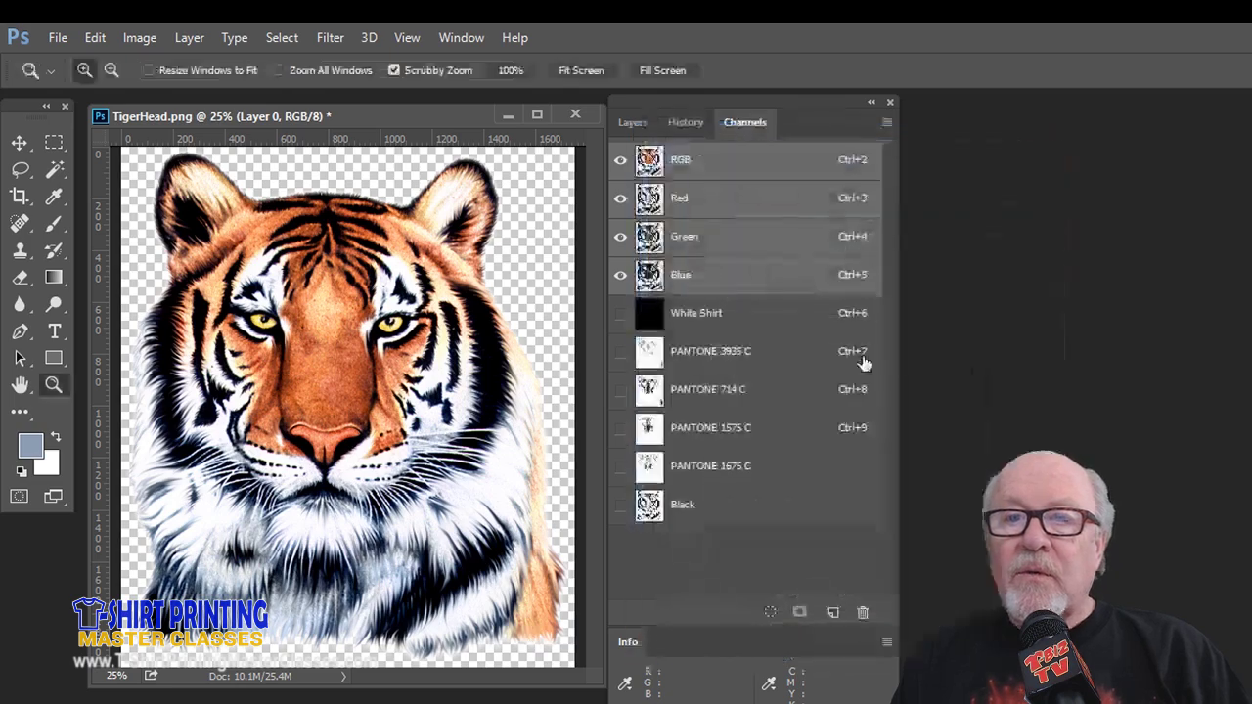
# Step: Save the selection as a channel and make it a PANTONE 7543 C spot channel at 15% solidity
pyautogui.click(800, 614)
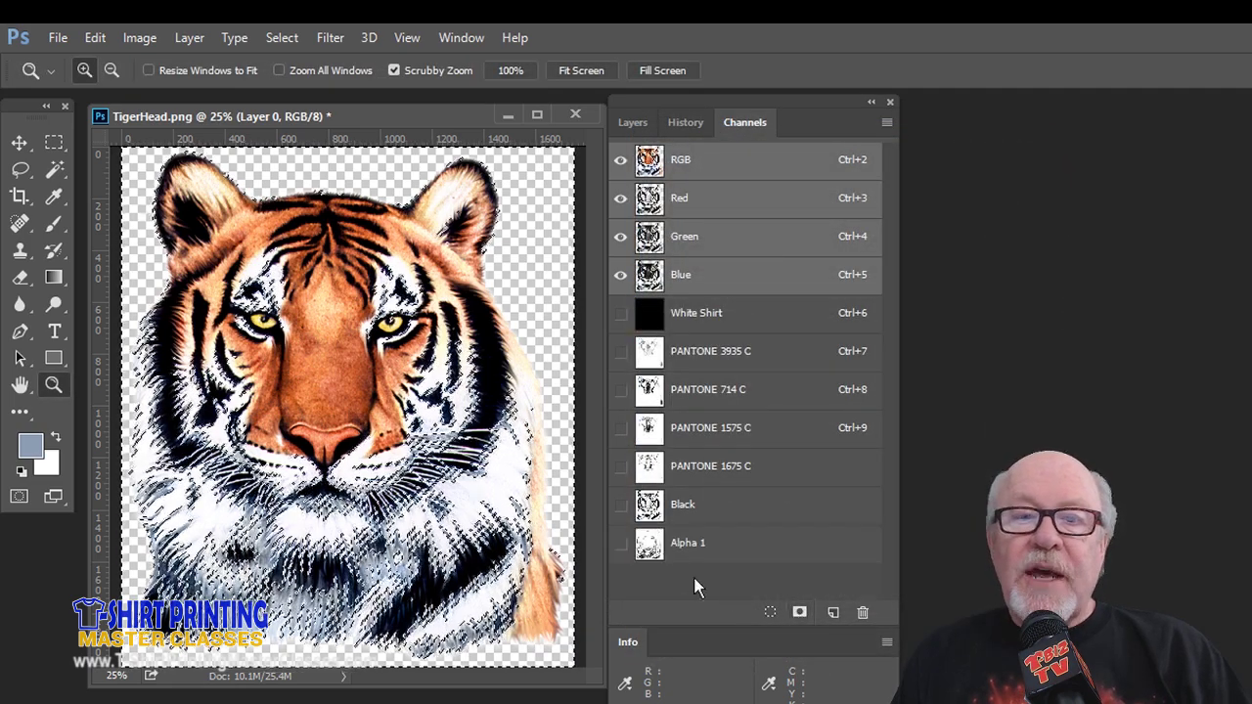
pyautogui.doubleClick(648, 546)
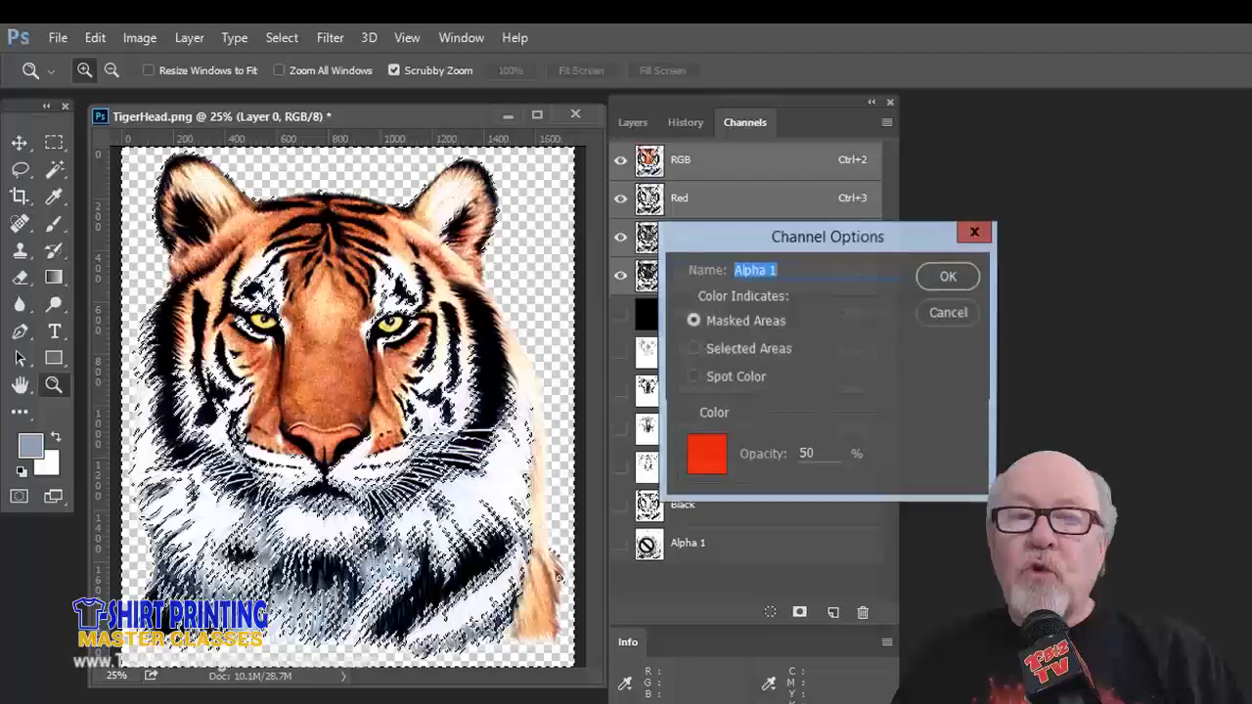
pyautogui.click(697, 452)
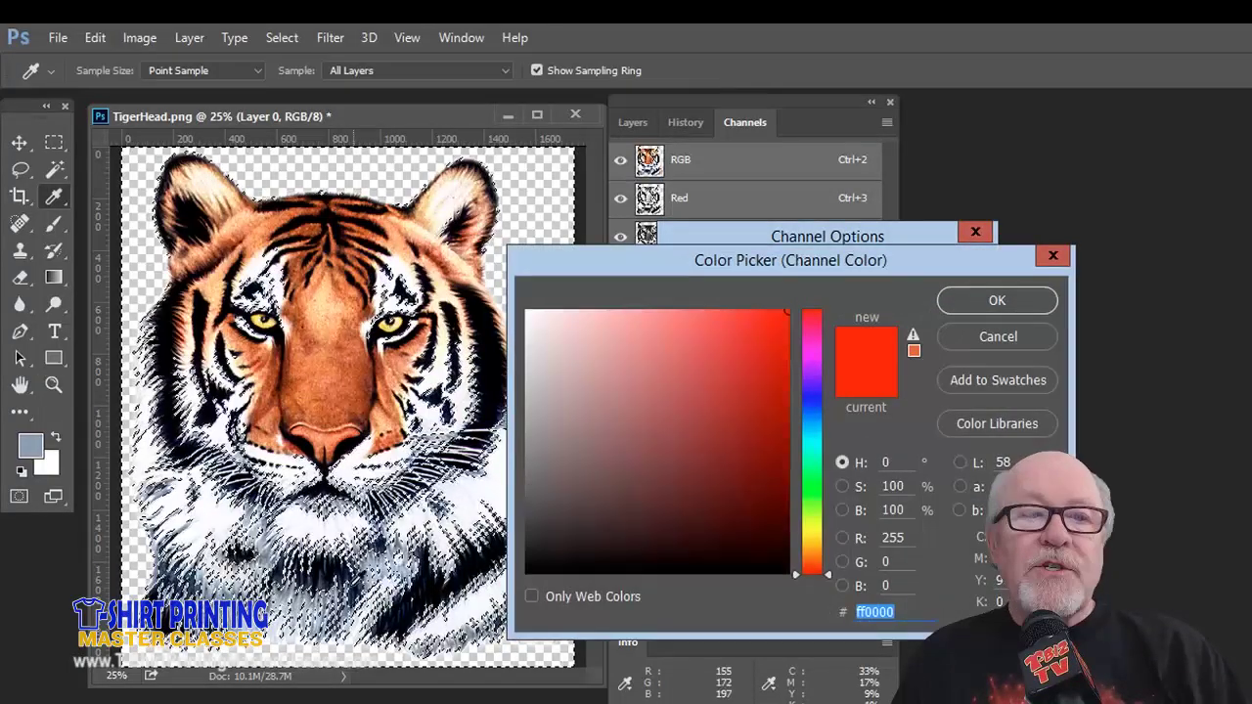
pyautogui.click(371, 567)
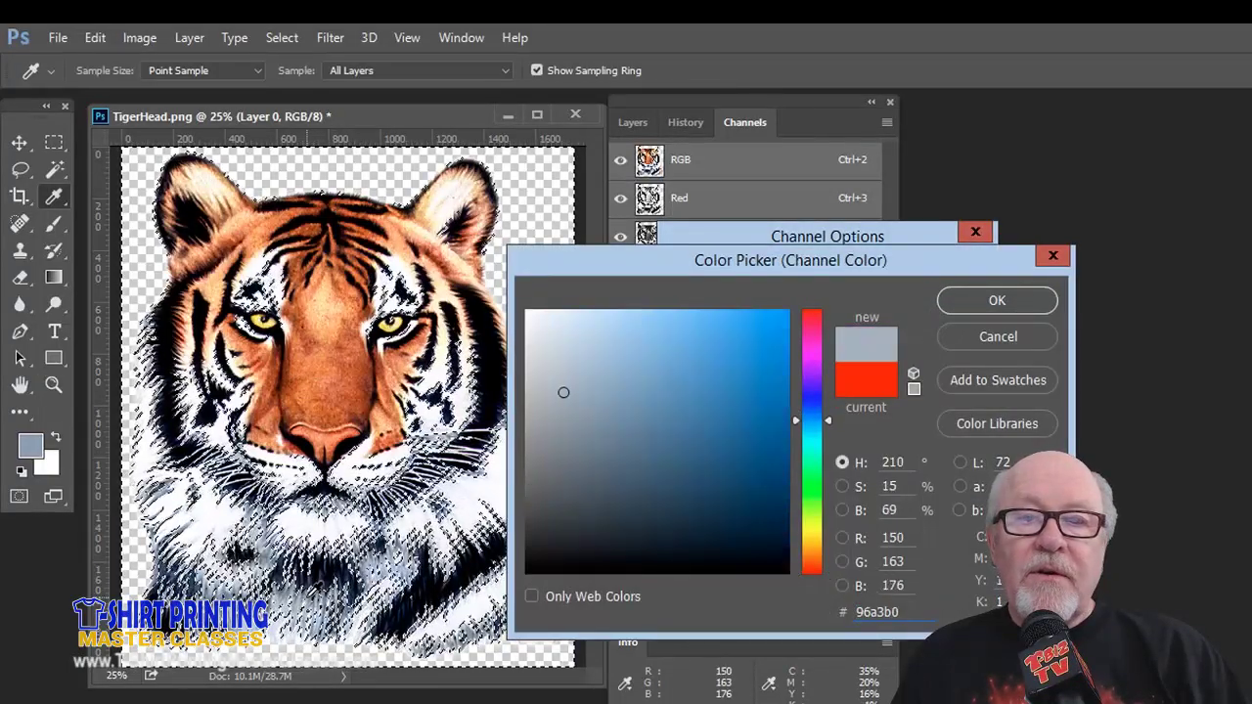
pyautogui.click(981, 427)
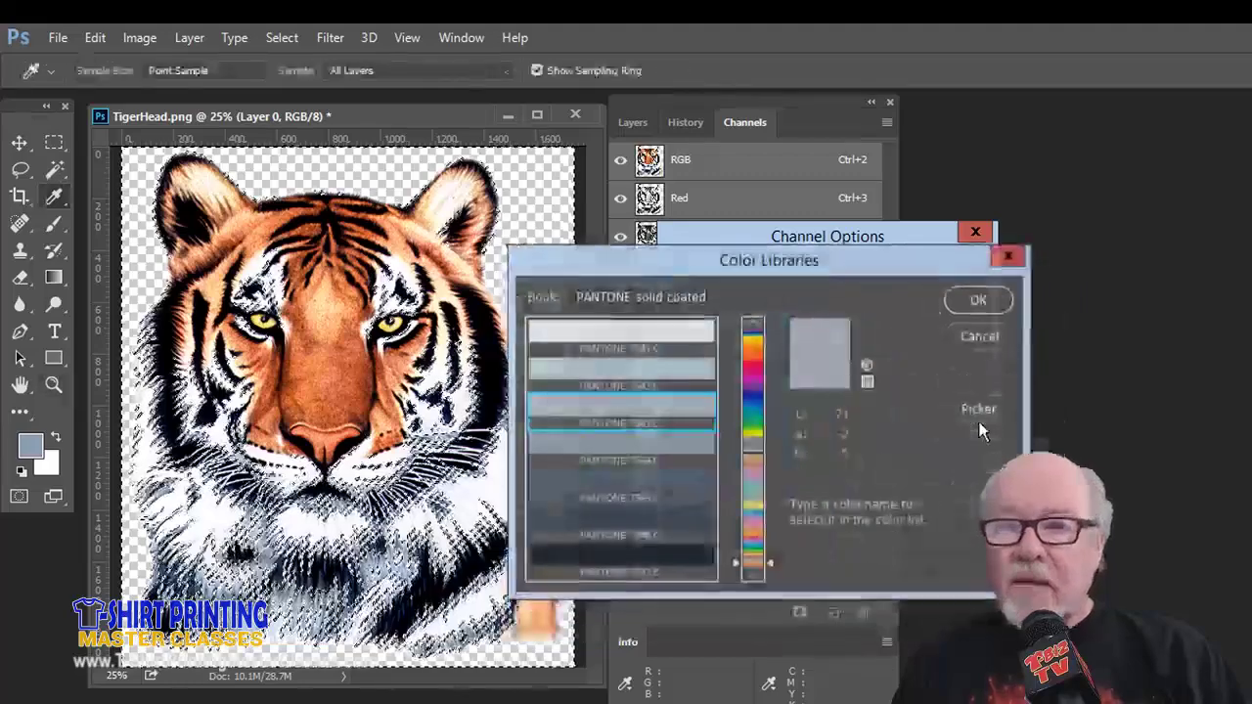
pyautogui.click(981, 298)
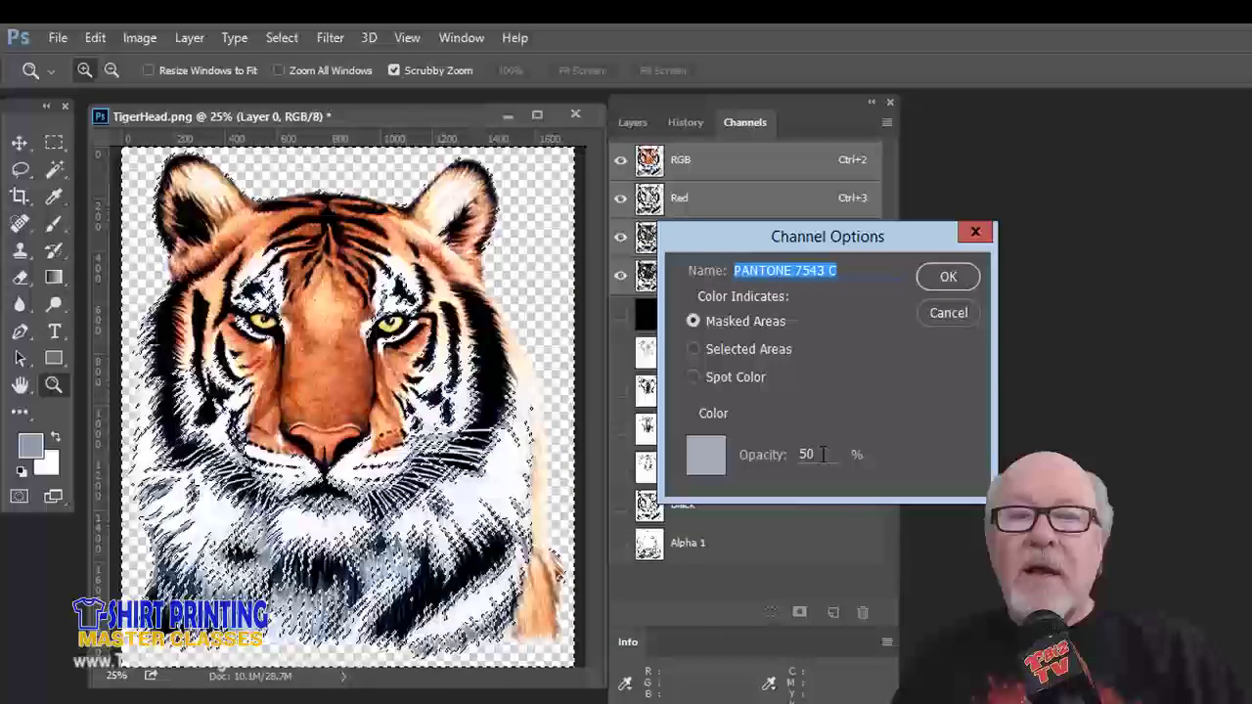
pyautogui.doubleClick(822, 454)
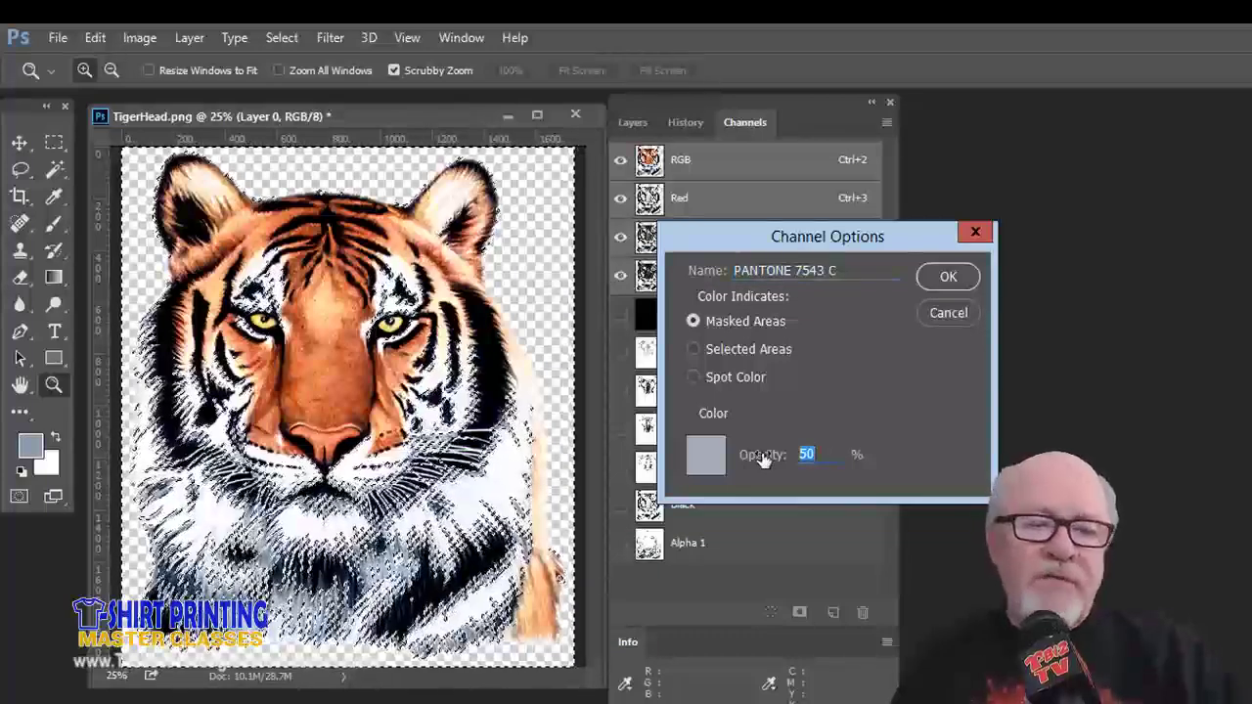
pyautogui.write('15')
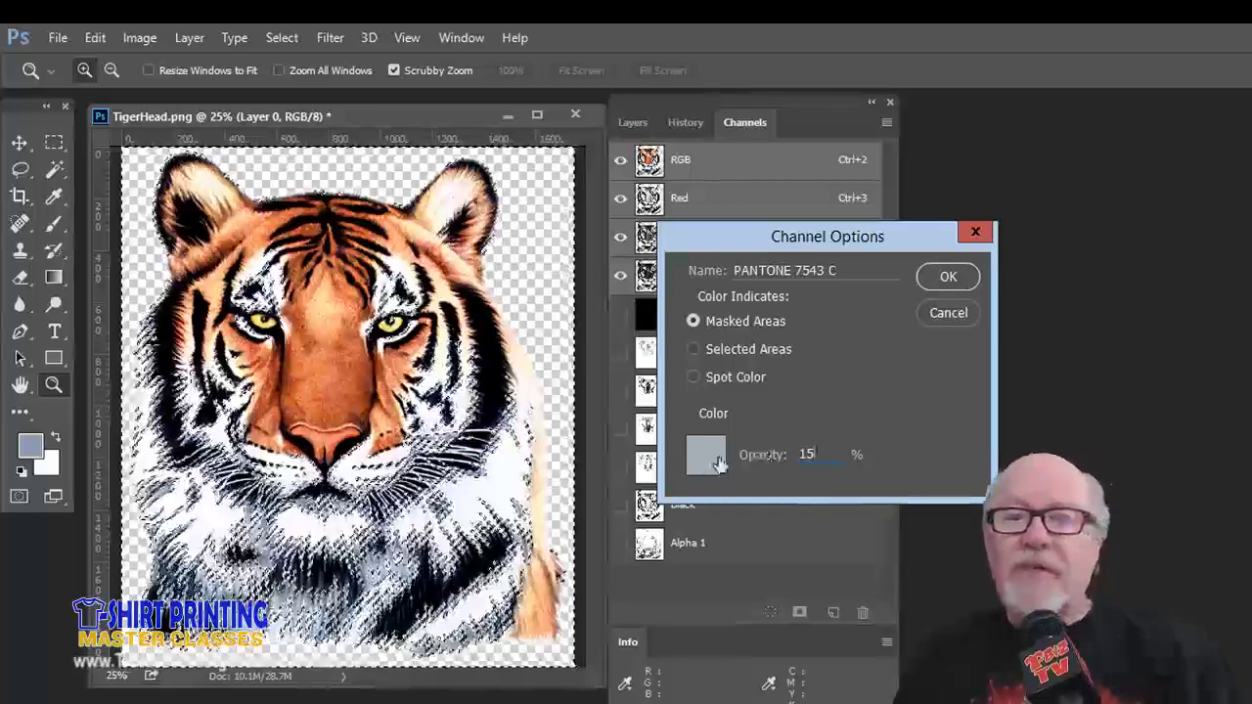
pyautogui.click(746, 381)
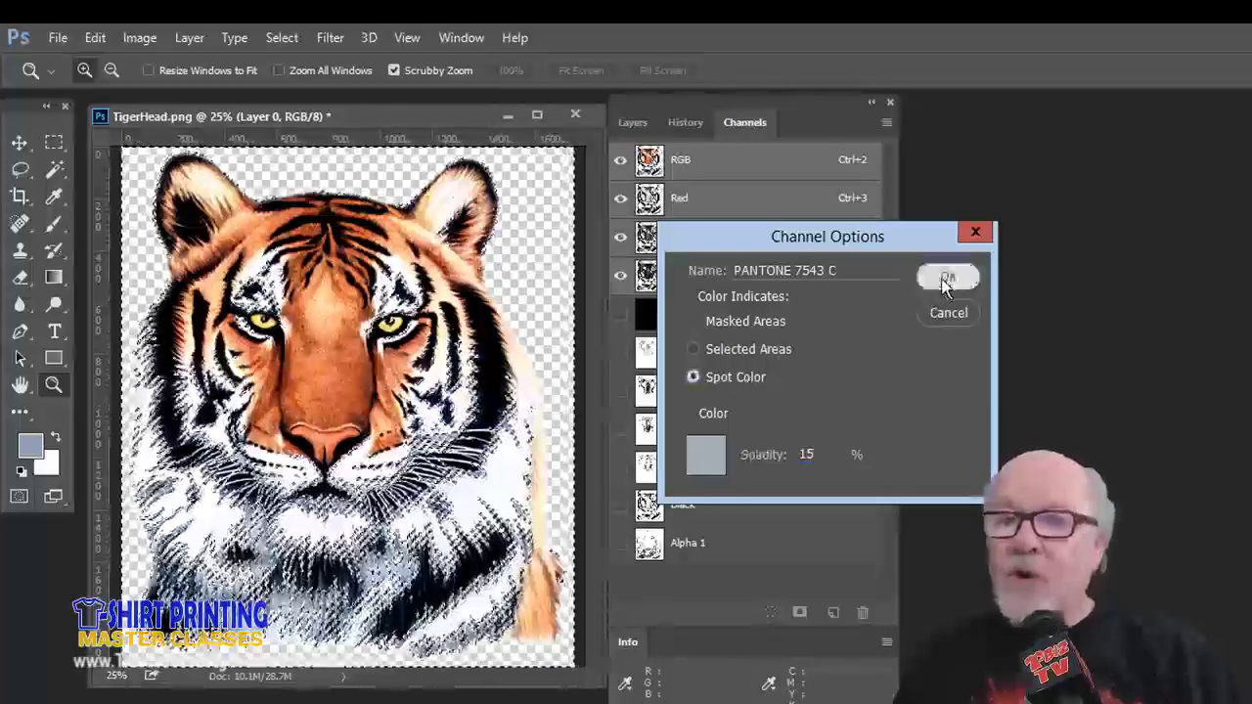
pyautogui.click(945, 276)
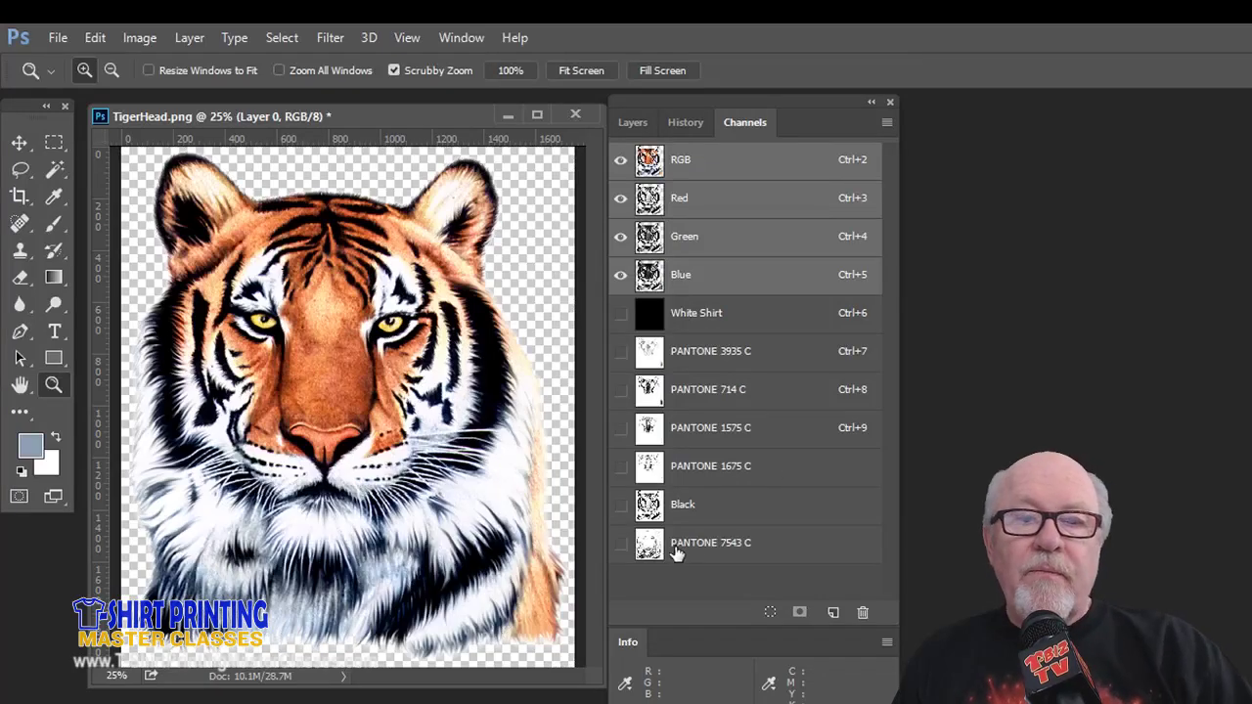
# Step: Move PANTONE 7543 C above Black and turn on White Shirt, all five PANTONE channels and Black
pyautogui.moveTo(648, 544); pyautogui.dragTo(648, 489)
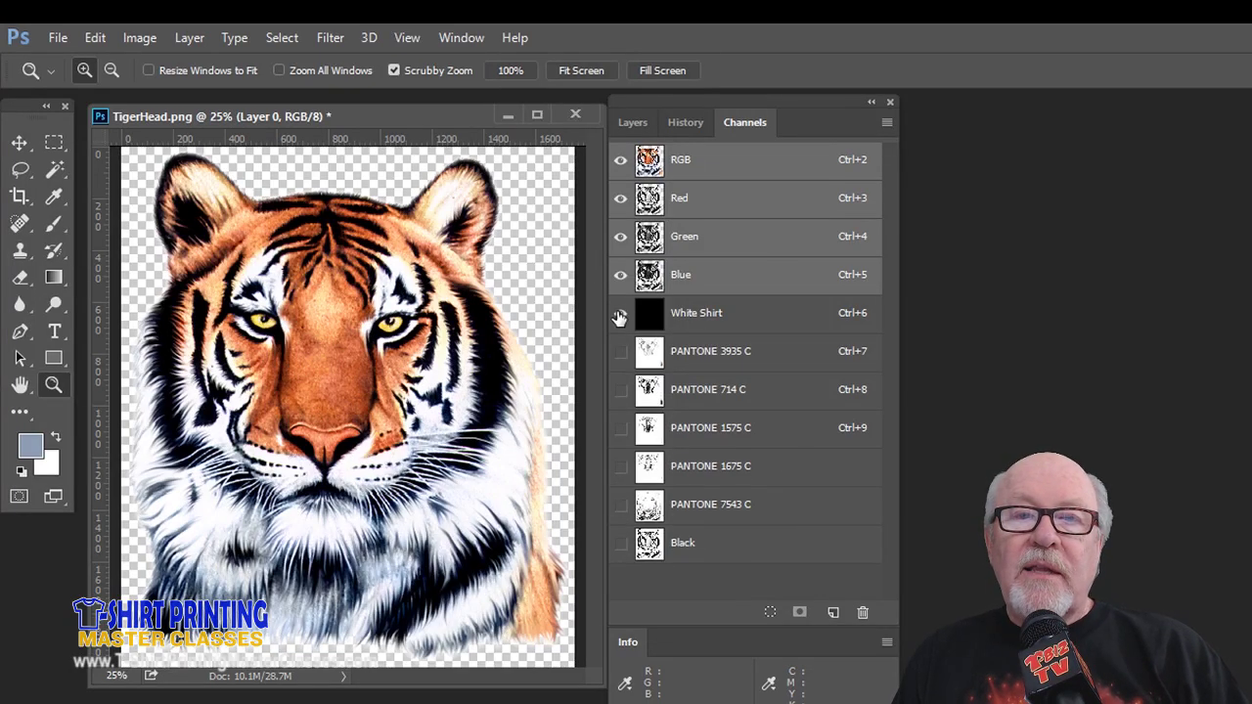
pyautogui.click(620, 313)
pyautogui.click(620, 351)
pyautogui.click(620, 389)
pyautogui.click(621, 428)
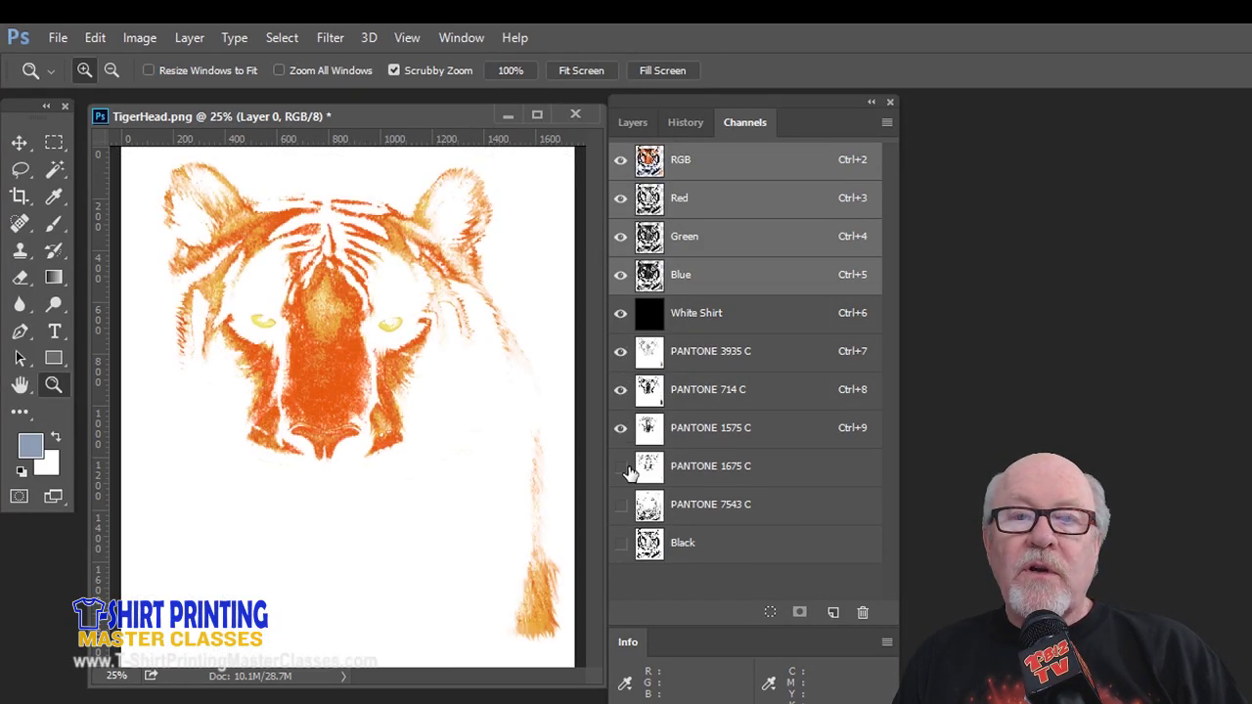
pyautogui.click(621, 470)
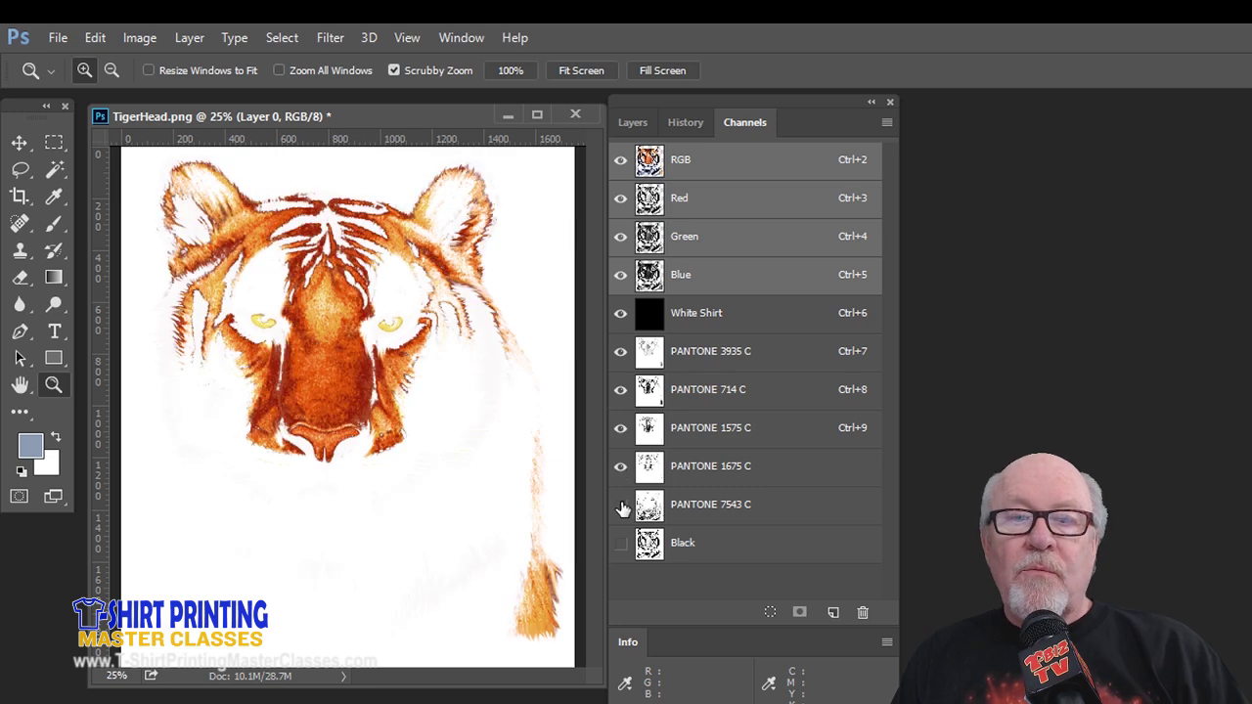
pyautogui.click(621, 505)
pyautogui.click(620, 544)
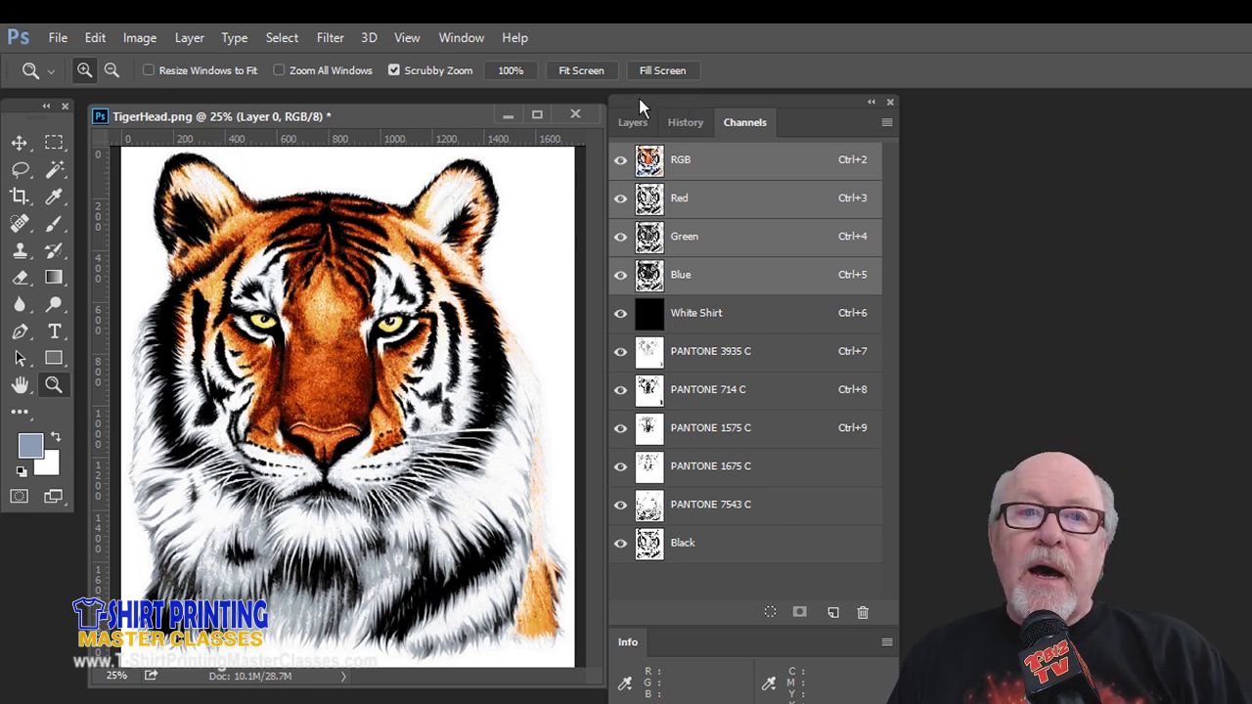
# Step: Dock the Layers/History/Channels group above the Info panel and nudge the tiger window up-left
pyautogui.moveTo(643, 98); pyautogui.dragTo(992, 89)
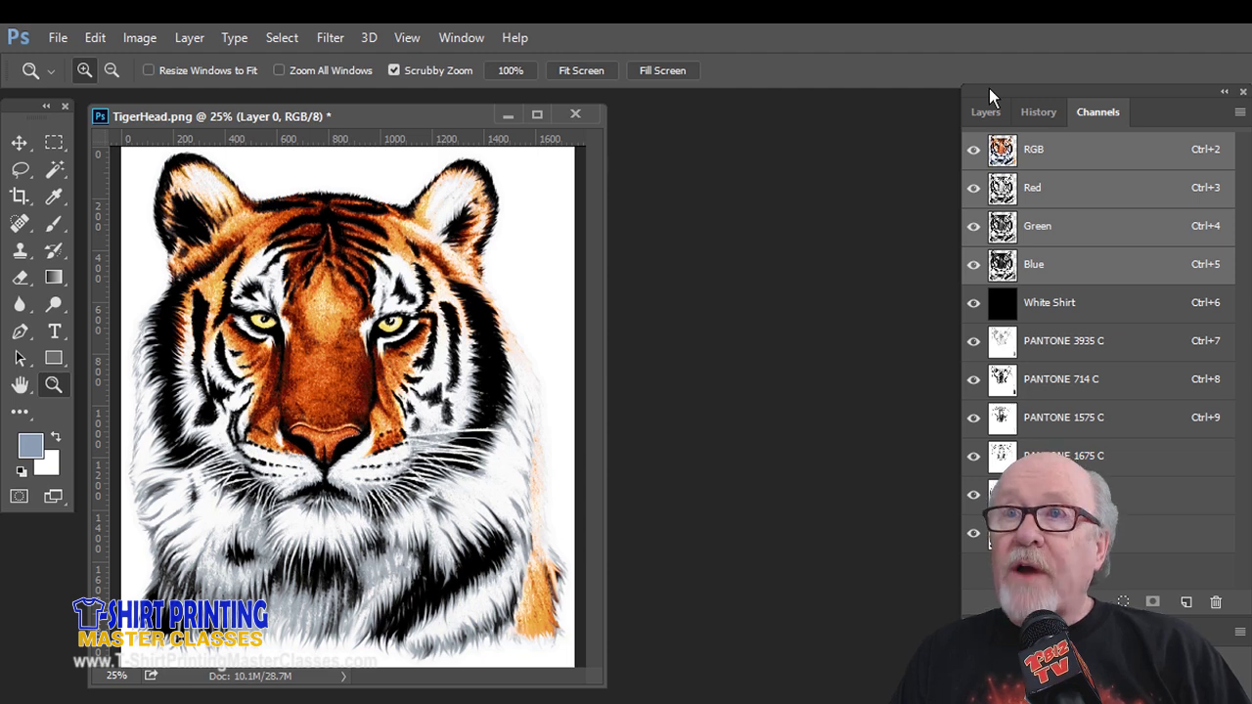
pyautogui.moveTo(460, 112); pyautogui.dragTo(455, 106)
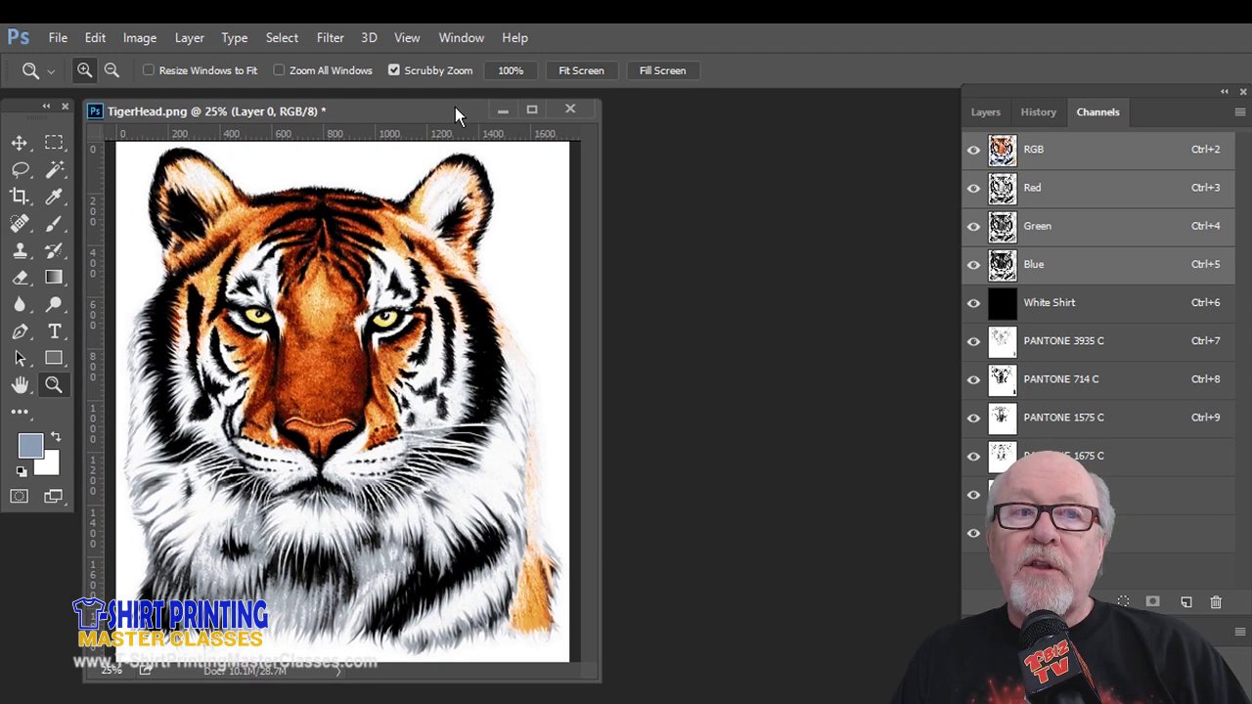
pyautogui.moveTo(1016, 88)
pyautogui.mouseDown()
pyautogui.moveTo(1039, 68)
pyautogui.moveTo(1028, 73)
pyautogui.mouseUp()
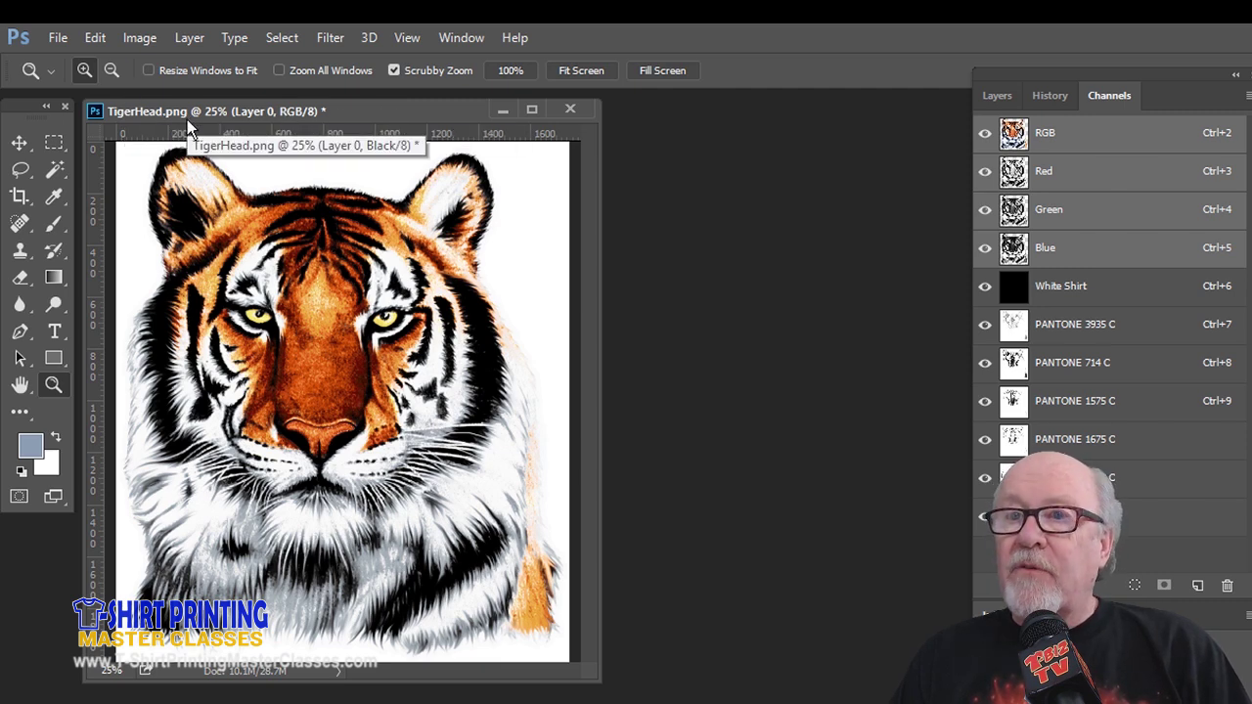
# Step: Switch to the Layers panel and look over Layer 0's thumbnail options
pyautogui.click(992, 97)
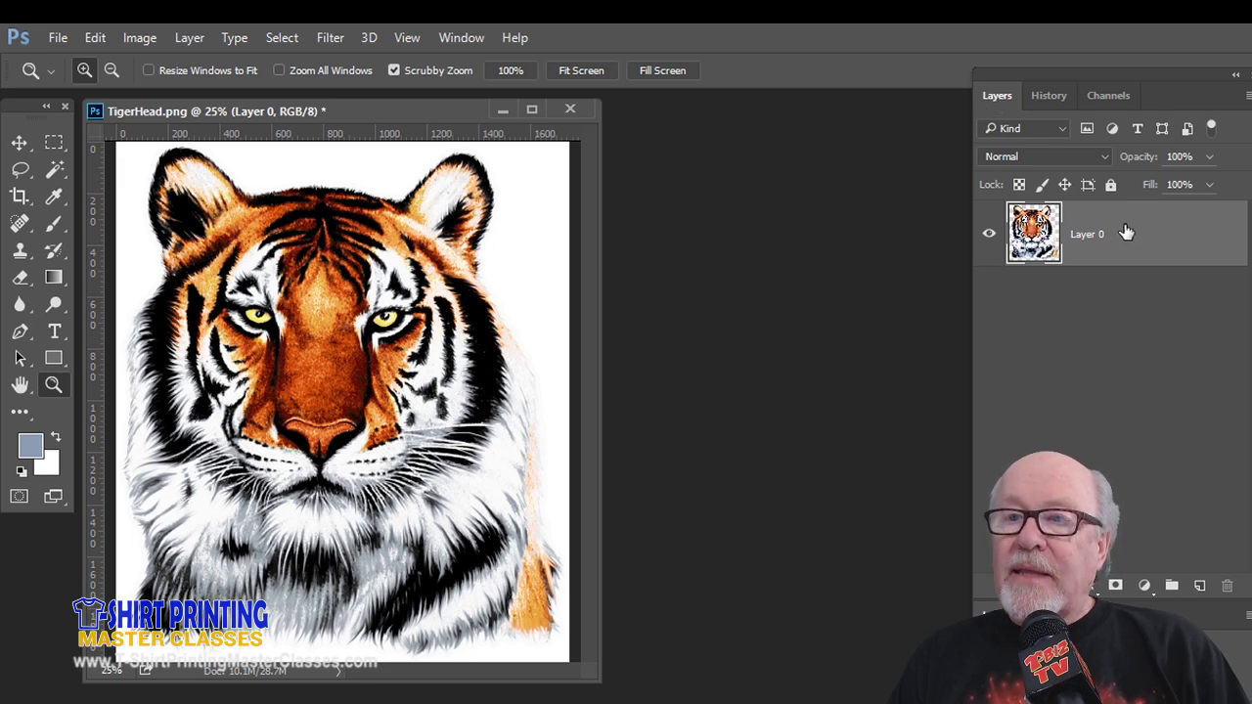
pyautogui.click(1112, 102)
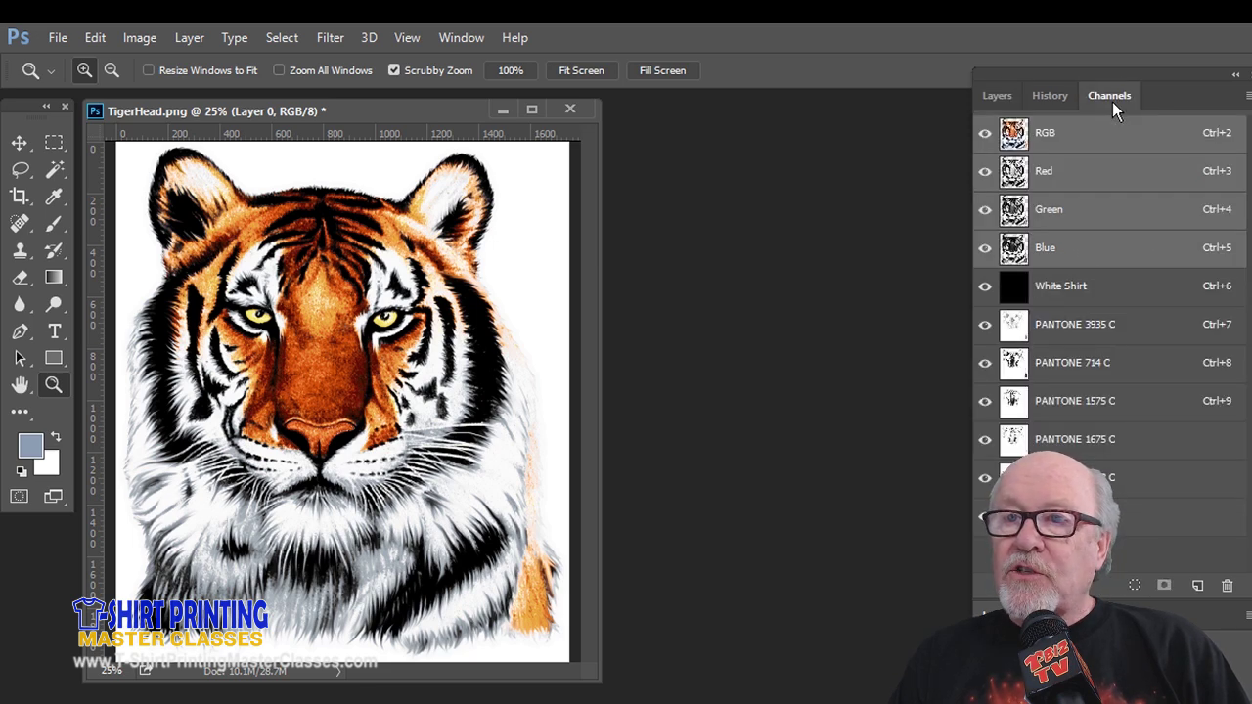
pyautogui.click(996, 96)
pyautogui.rightClick(1024, 223)
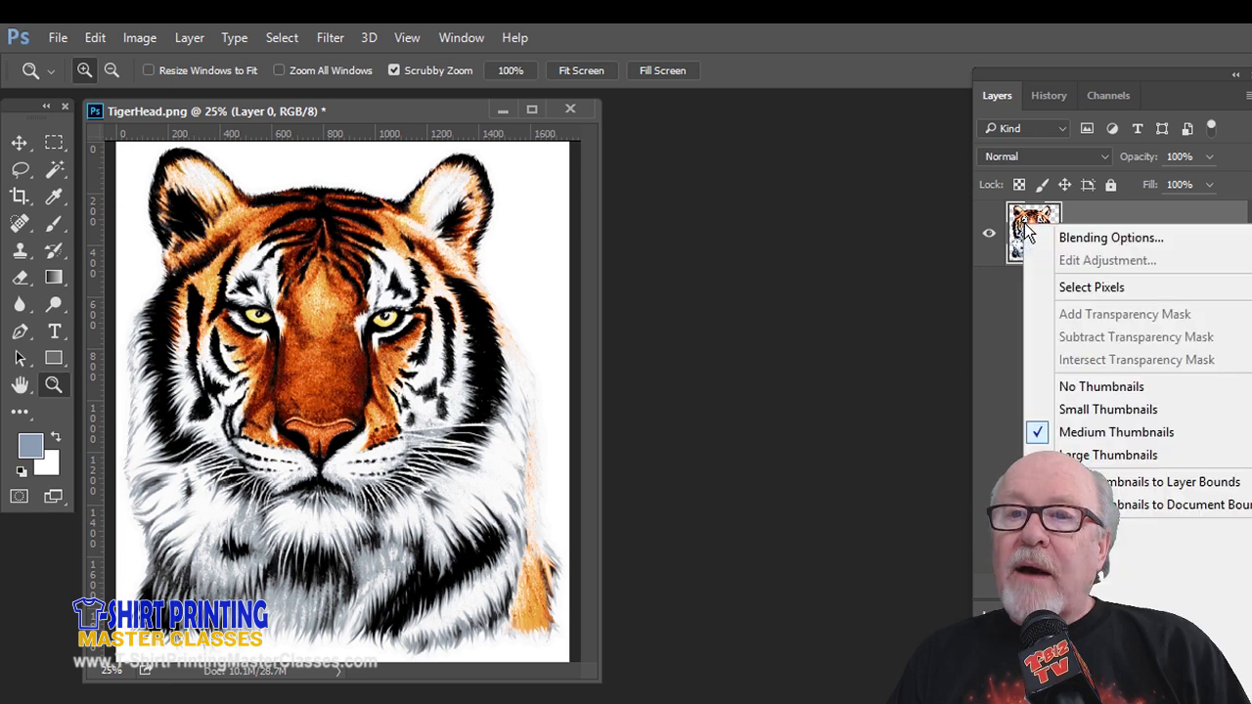
pyautogui.click(888, 251)
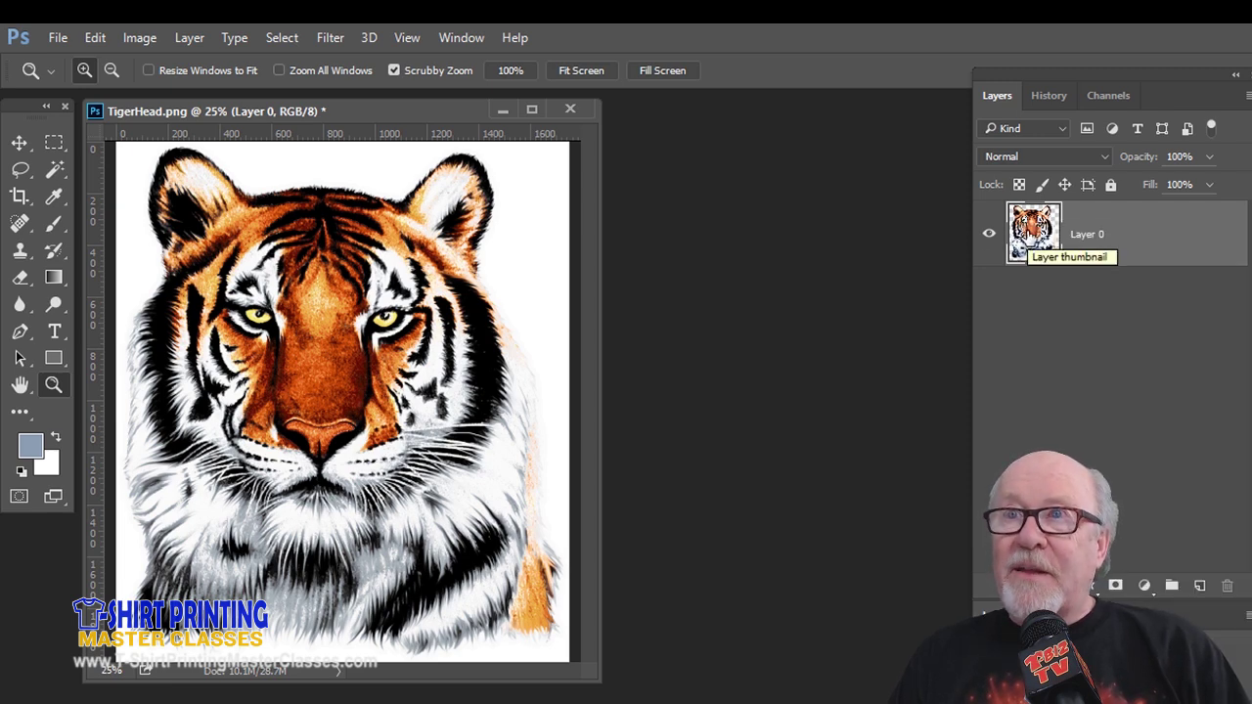
pyautogui.rightClick(1035, 233)
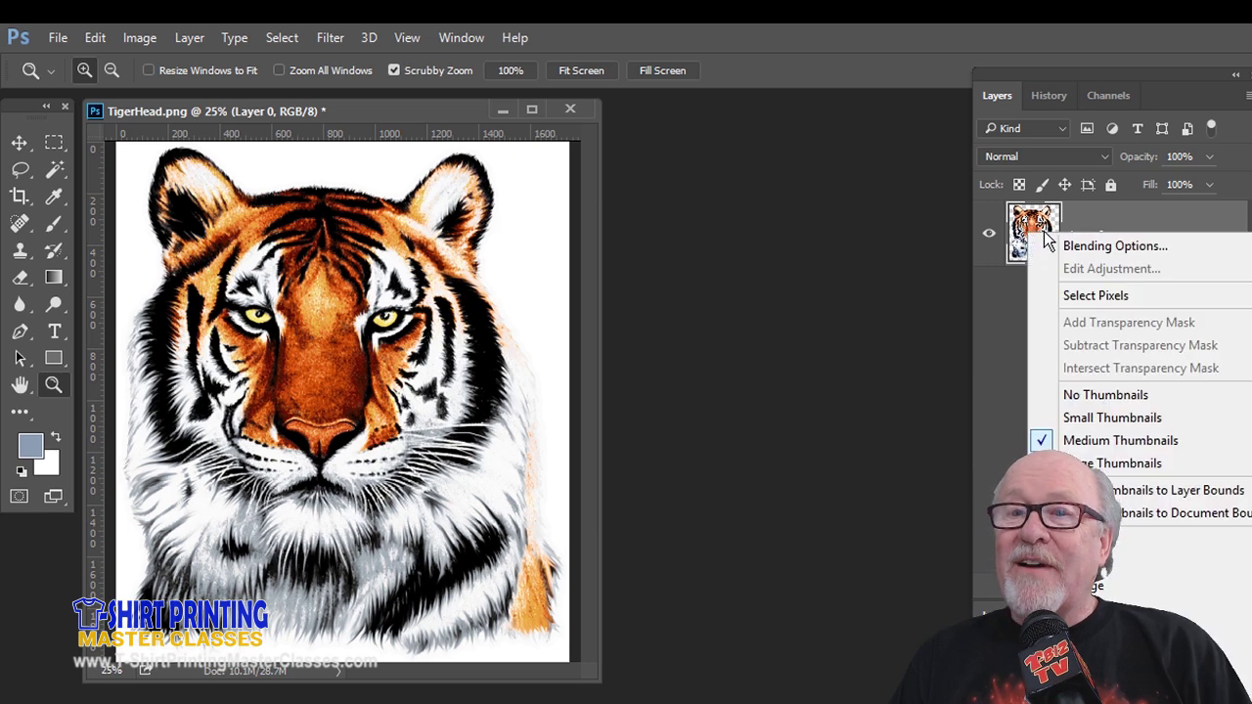
pyautogui.click(869, 272)
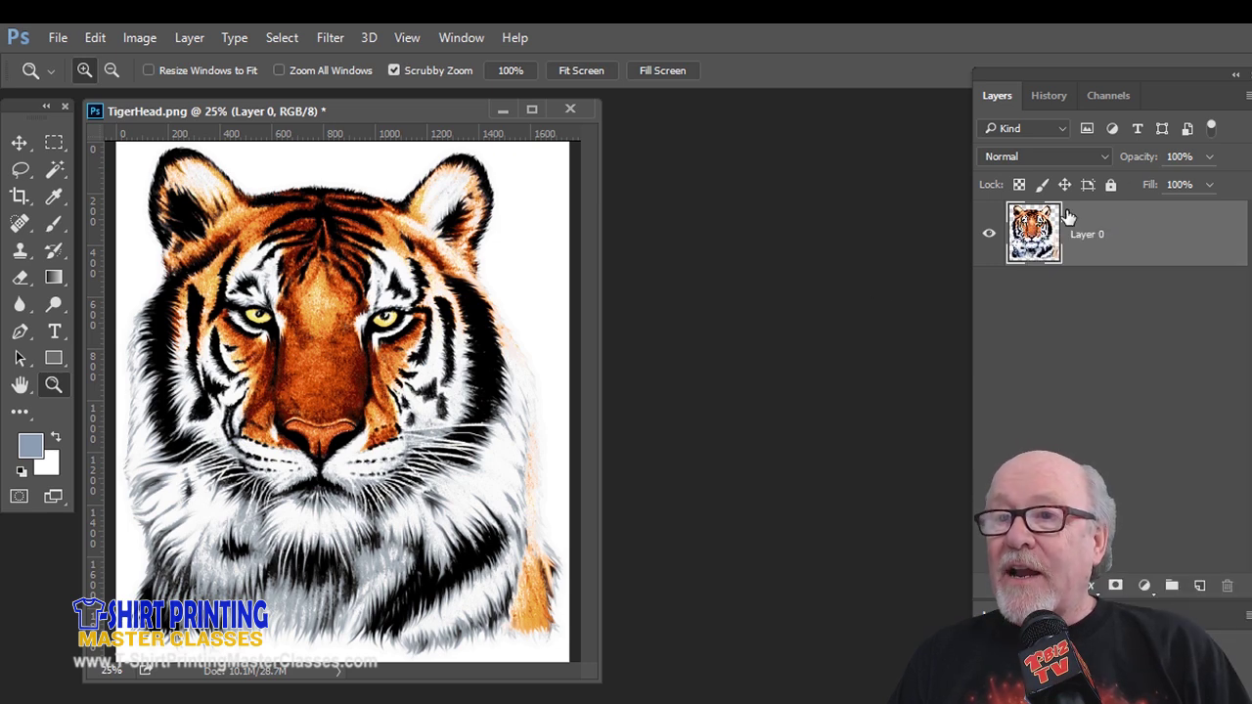
# Step: Duplicate Layer 0 into a new document, then return the Layers panel to the side
pyautogui.moveTo(1177, 78); pyautogui.dragTo(792, 83)
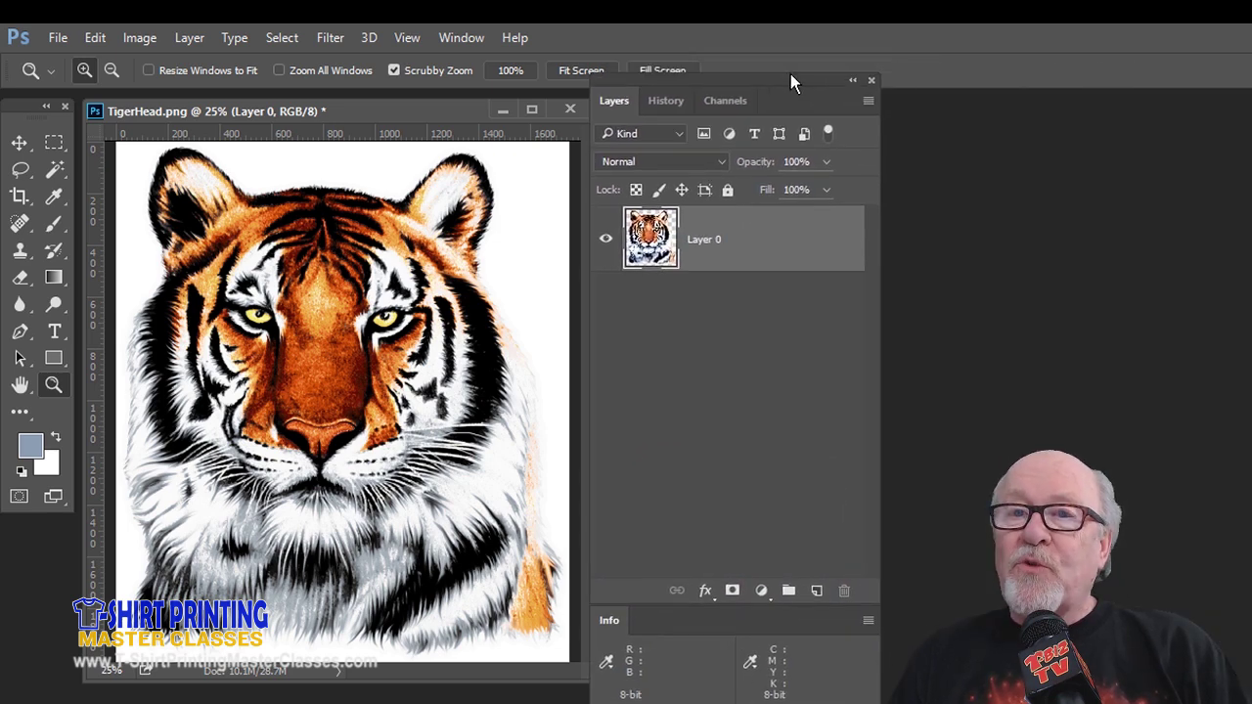
pyautogui.click(867, 102)
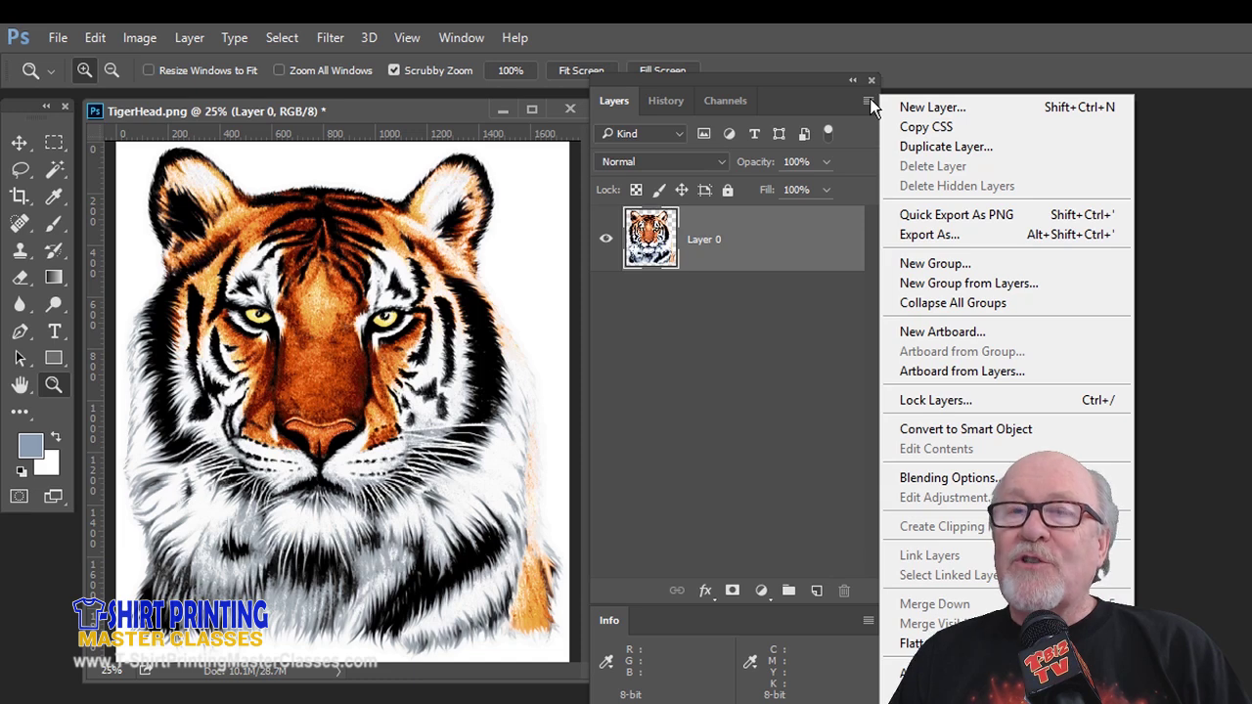
pyautogui.click(935, 149)
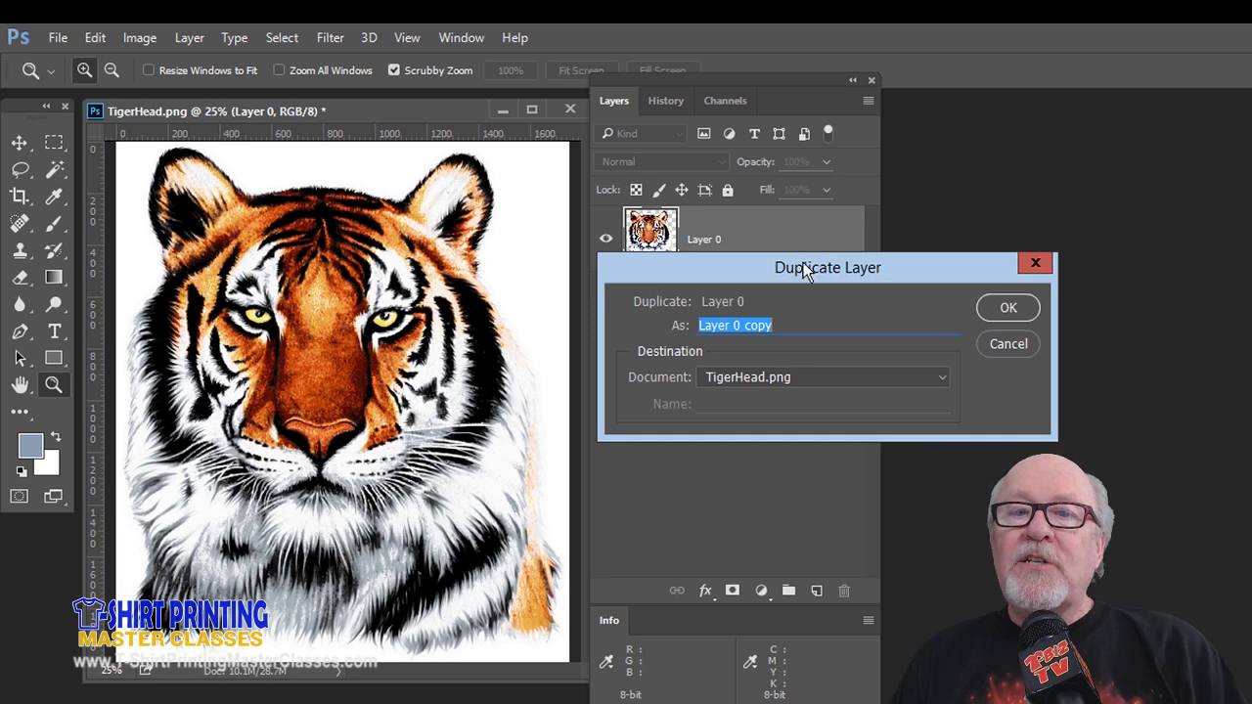
pyautogui.moveTo(800, 266); pyautogui.dragTo(657, 161)
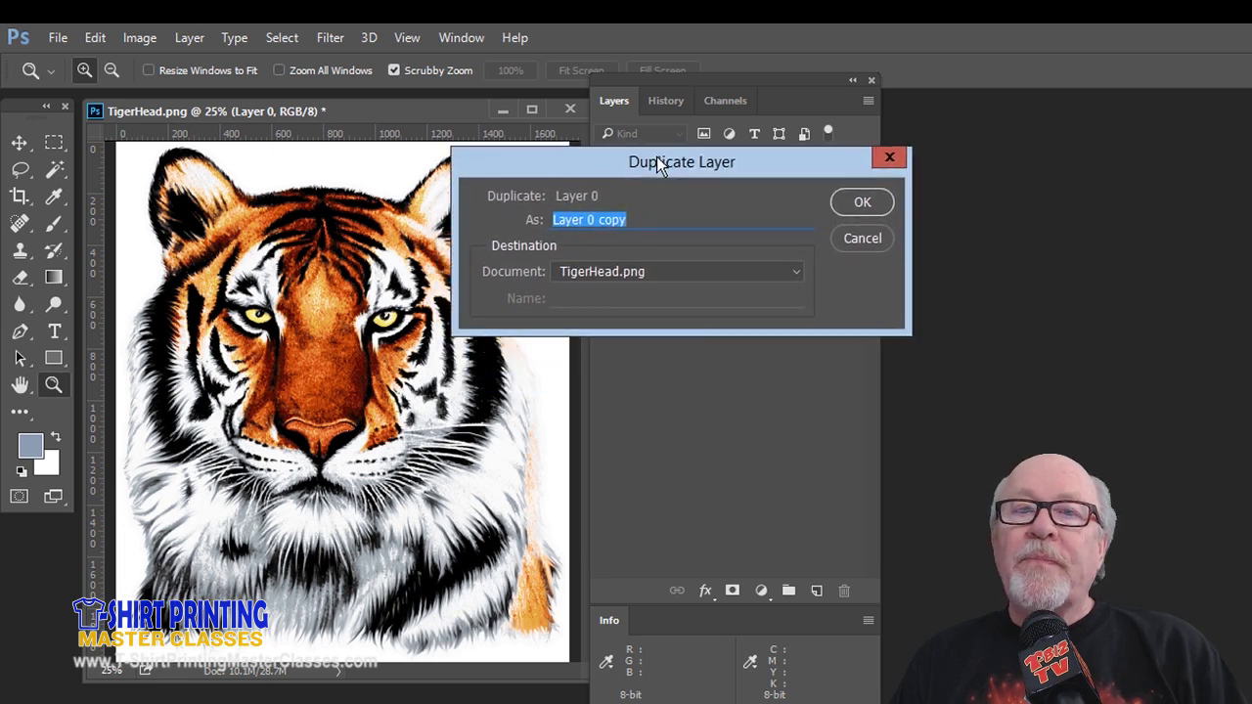
pyautogui.click(792, 274)
pyautogui.click(579, 305)
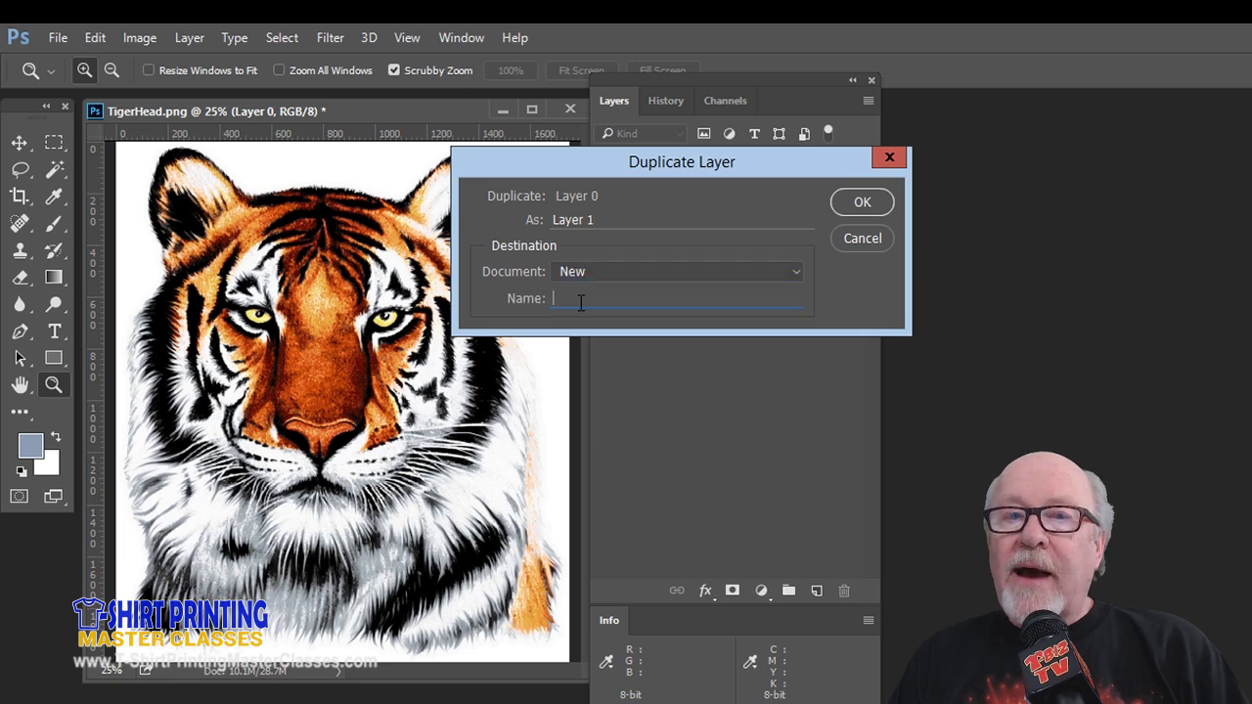
pyautogui.click(850, 204)
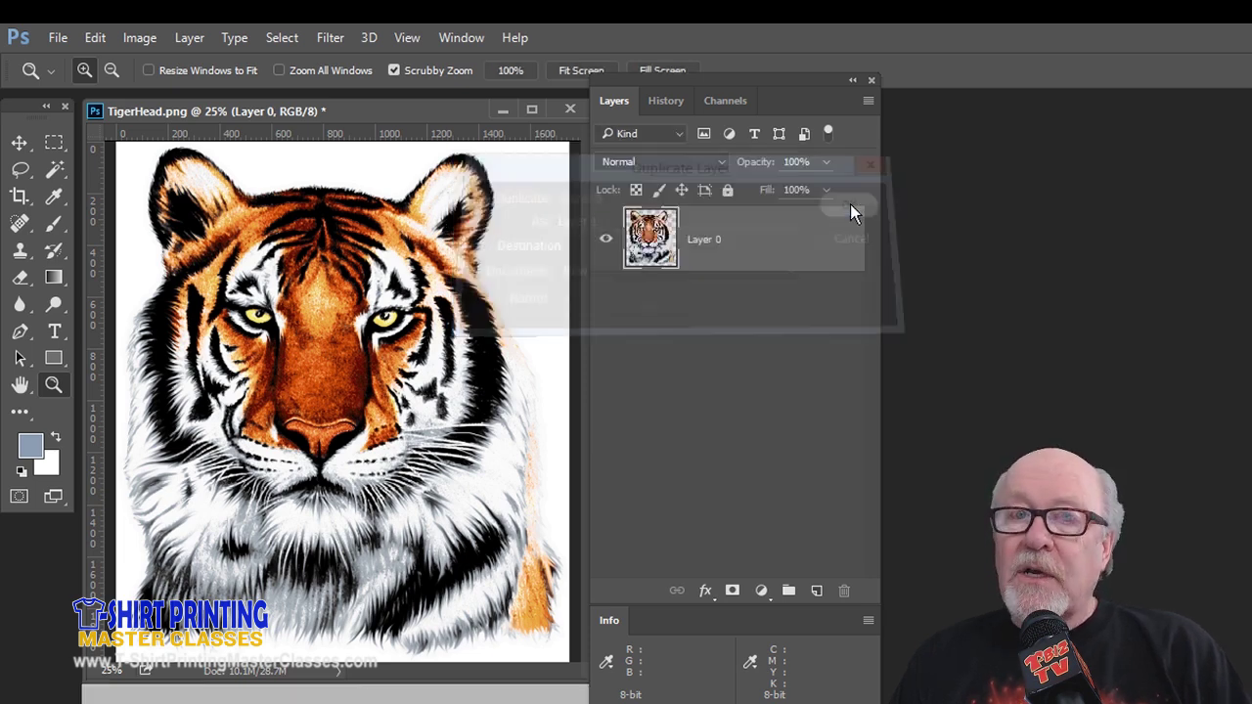
pyautogui.moveTo(635, 82); pyautogui.dragTo(1185, 104)
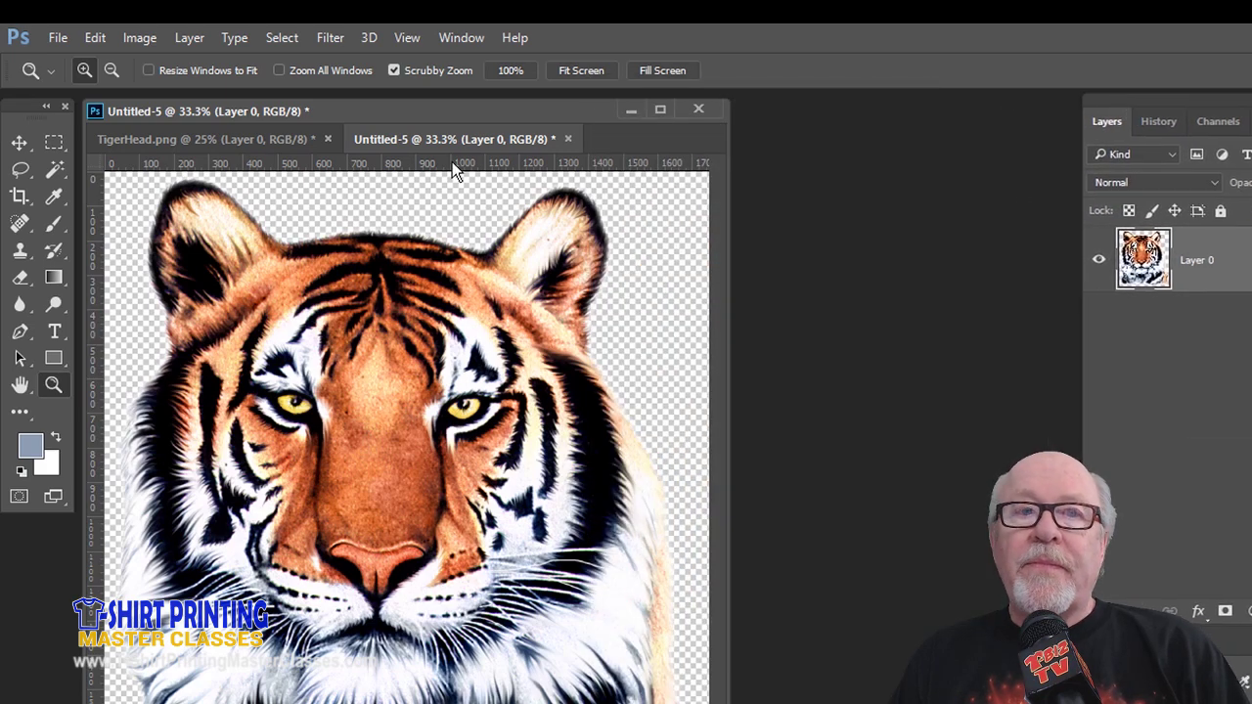
# Step: Float Untitled-5 in its own window, zoom it to 25% and shrink it
pyautogui.moveTo(418, 135); pyautogui.dragTo(822, 103)
pyautogui.click(1219, 121)
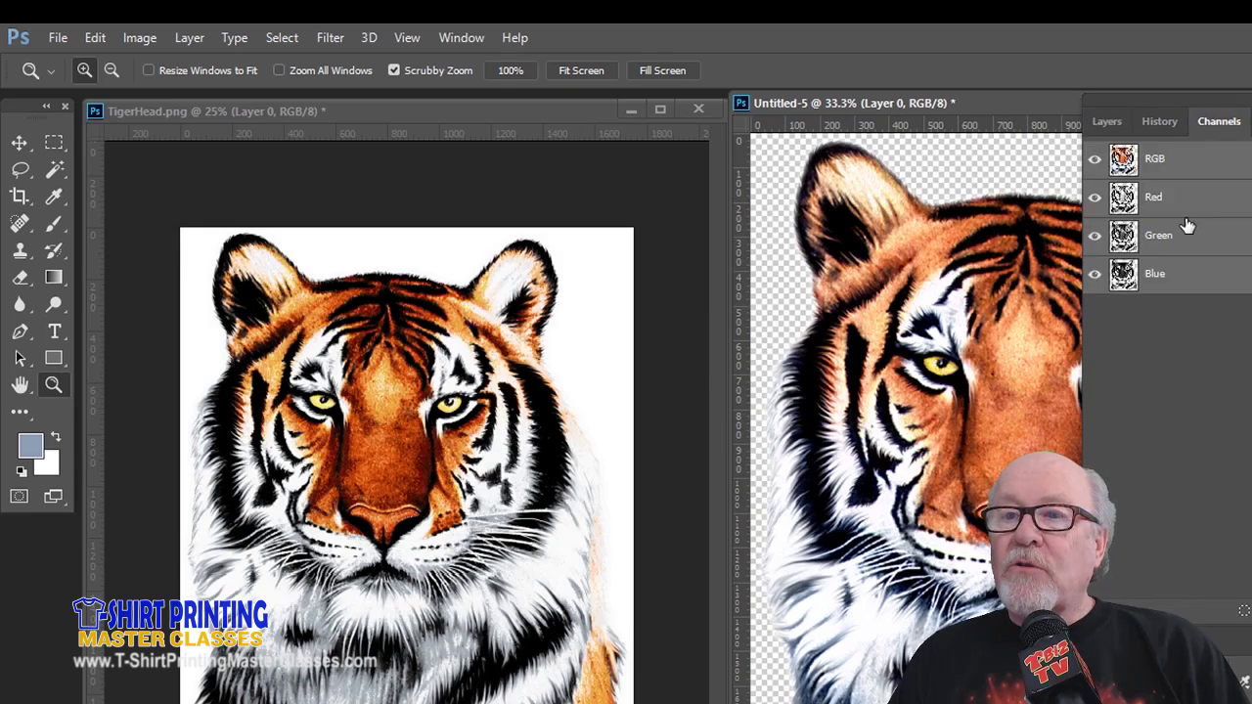
pyautogui.click(504, 135)
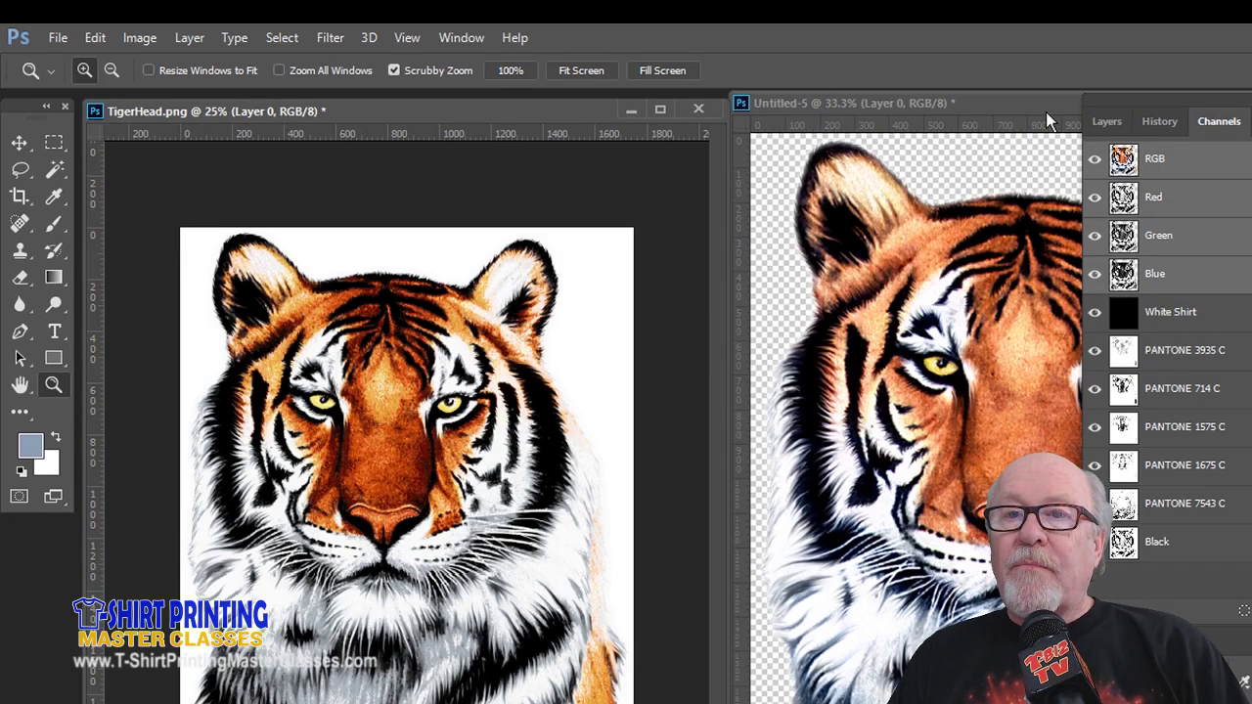
pyautogui.moveTo(956, 105); pyautogui.dragTo(573, 119)
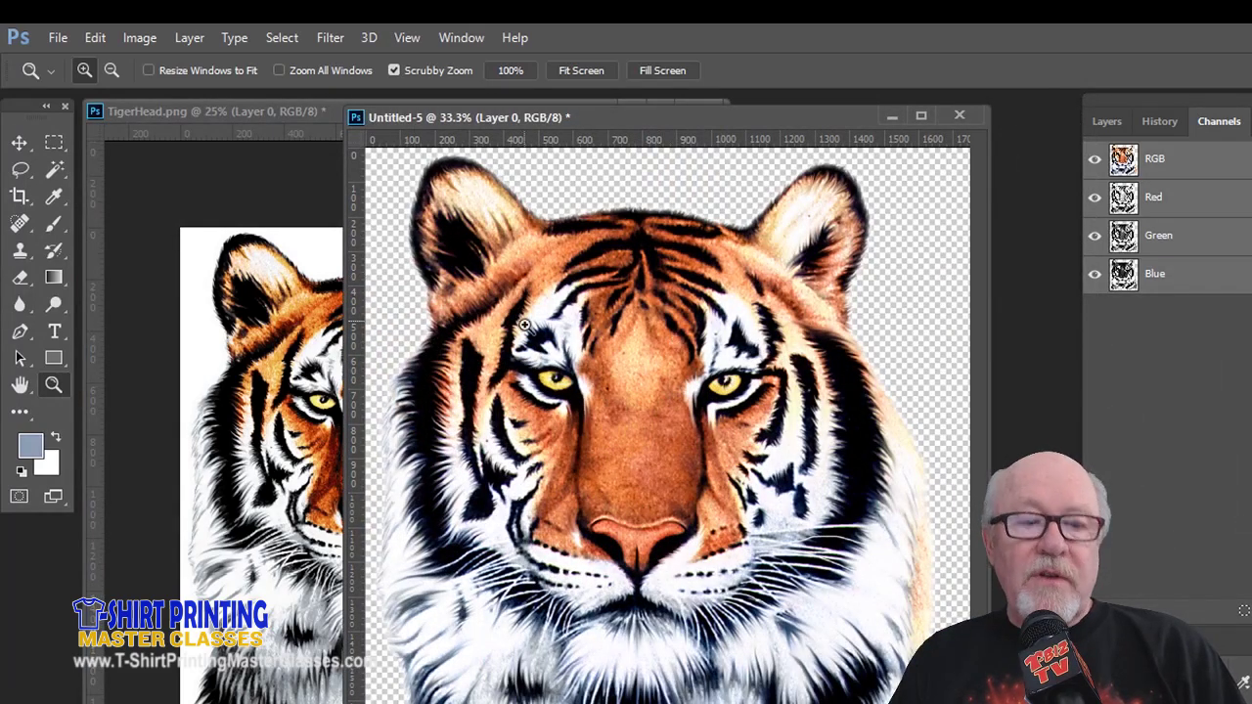
pyautogui.keyDown('alt'); pyautogui.click(623, 355); pyautogui.keyUp('alt')
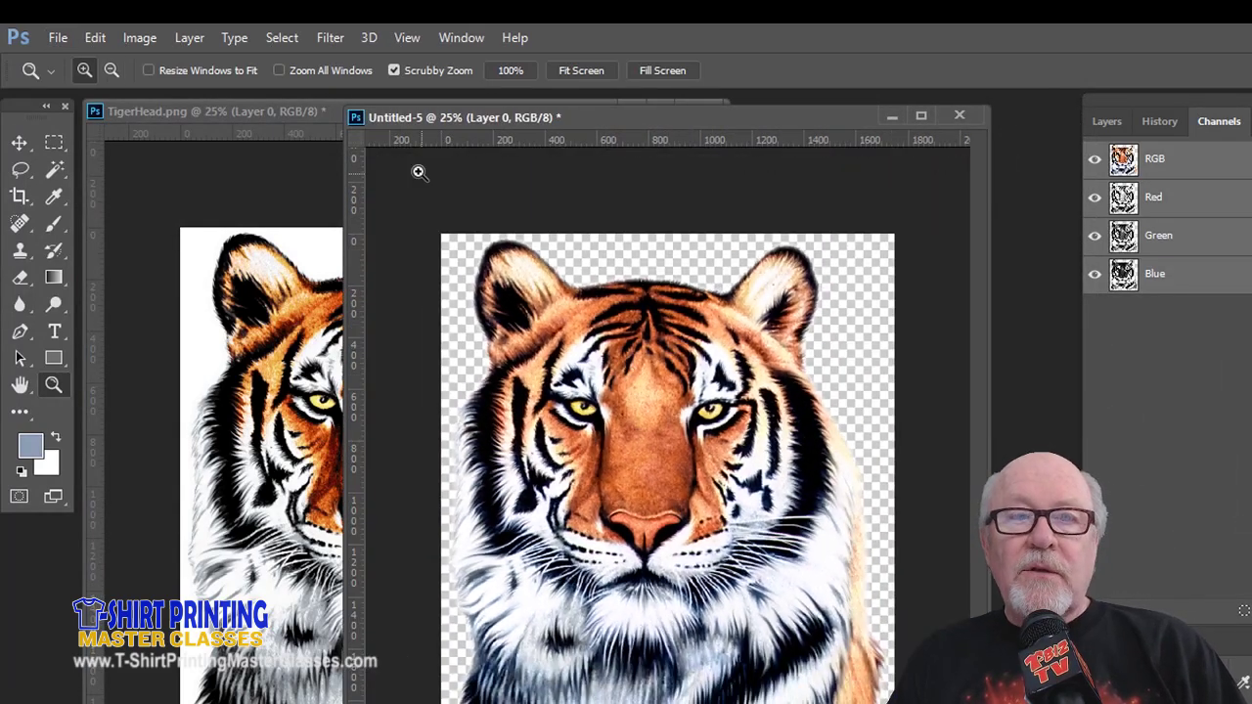
pyautogui.moveTo(346, 105); pyautogui.dragTo(471, 265)
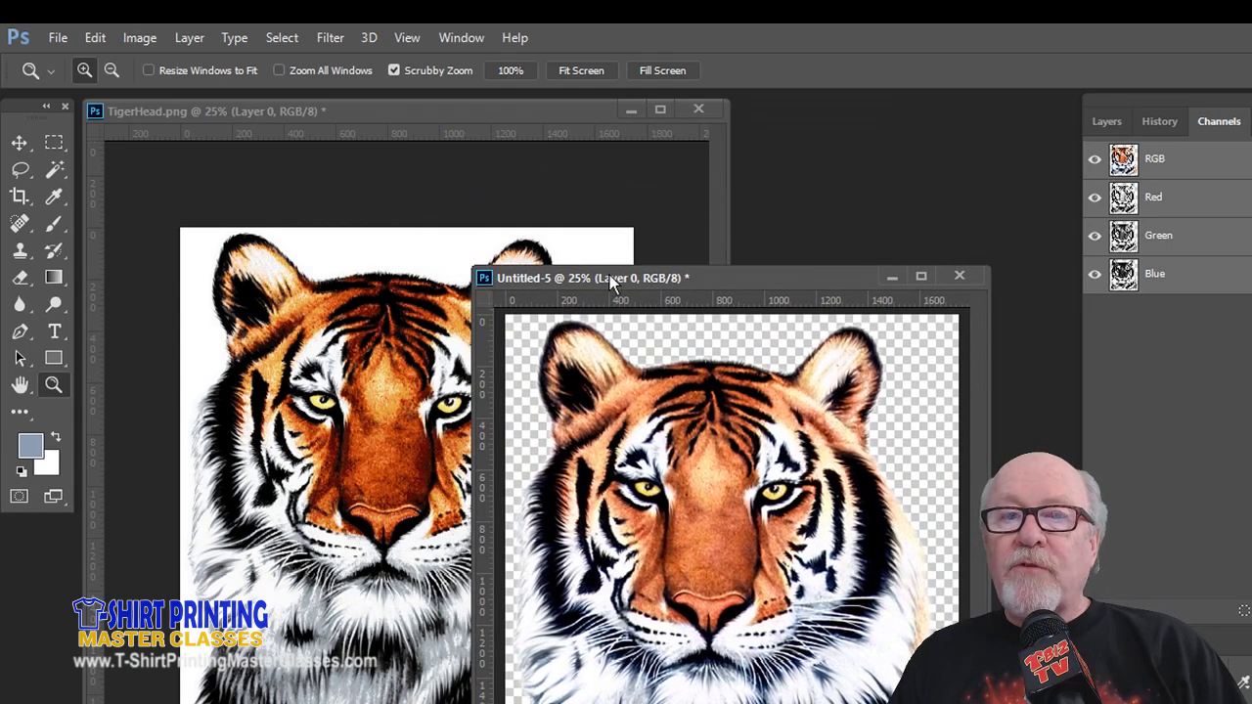
pyautogui.moveTo(610, 275); pyautogui.dragTo(884, 170)
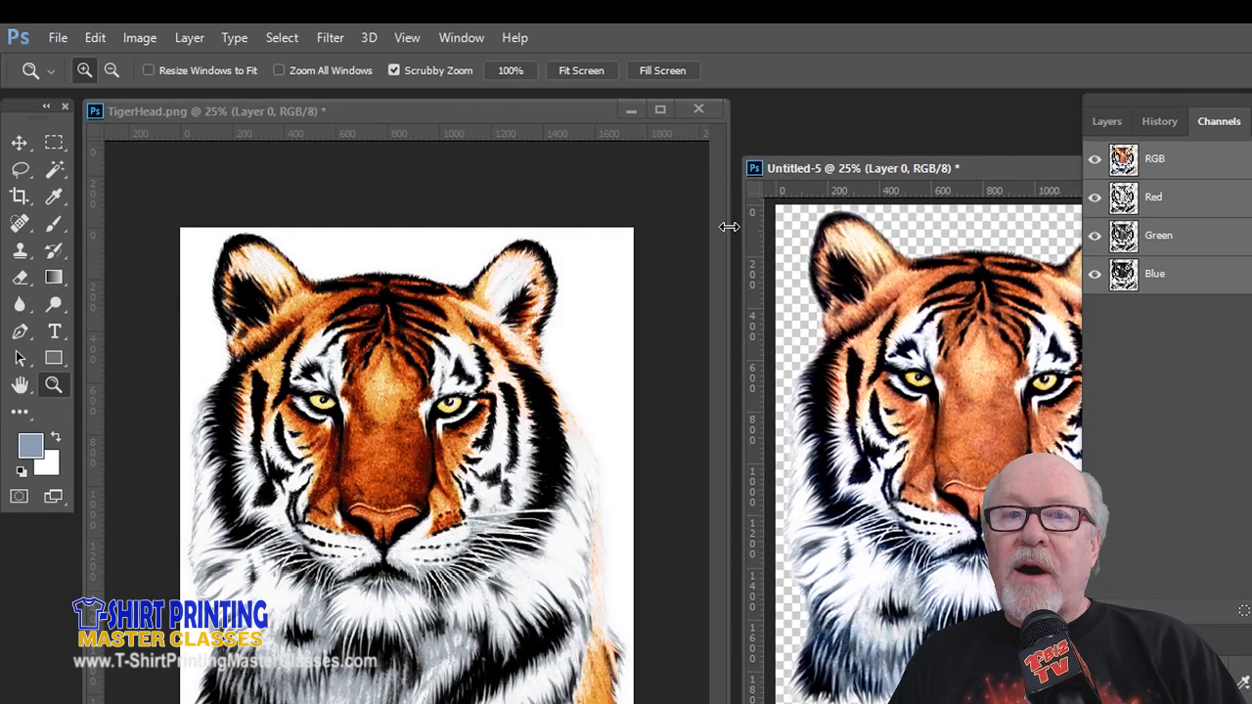
# Step: Narrow the TigerHead.png window, place Untitled-5 beside it, and make TigerHead.png active
pyautogui.click(639, 212)
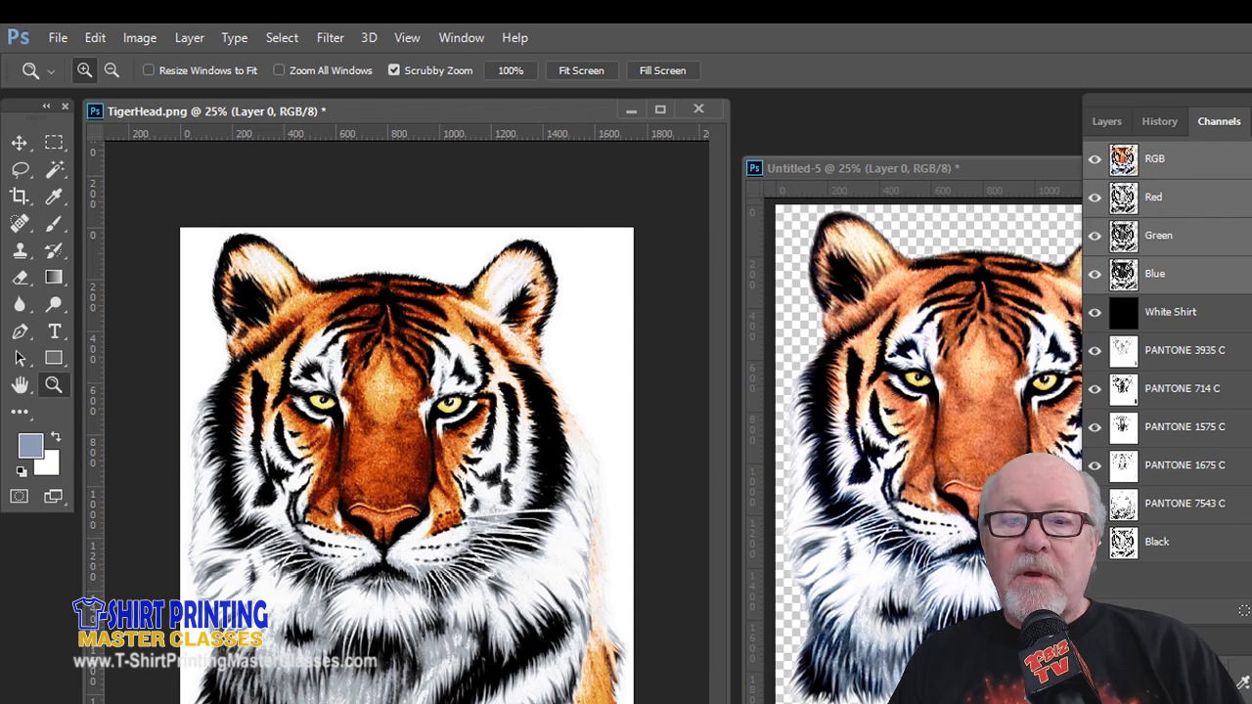
pyautogui.moveTo(729, 703); pyautogui.dragTo(636, 703)
pyautogui.moveTo(889, 167); pyautogui.dragTo(785, 119)
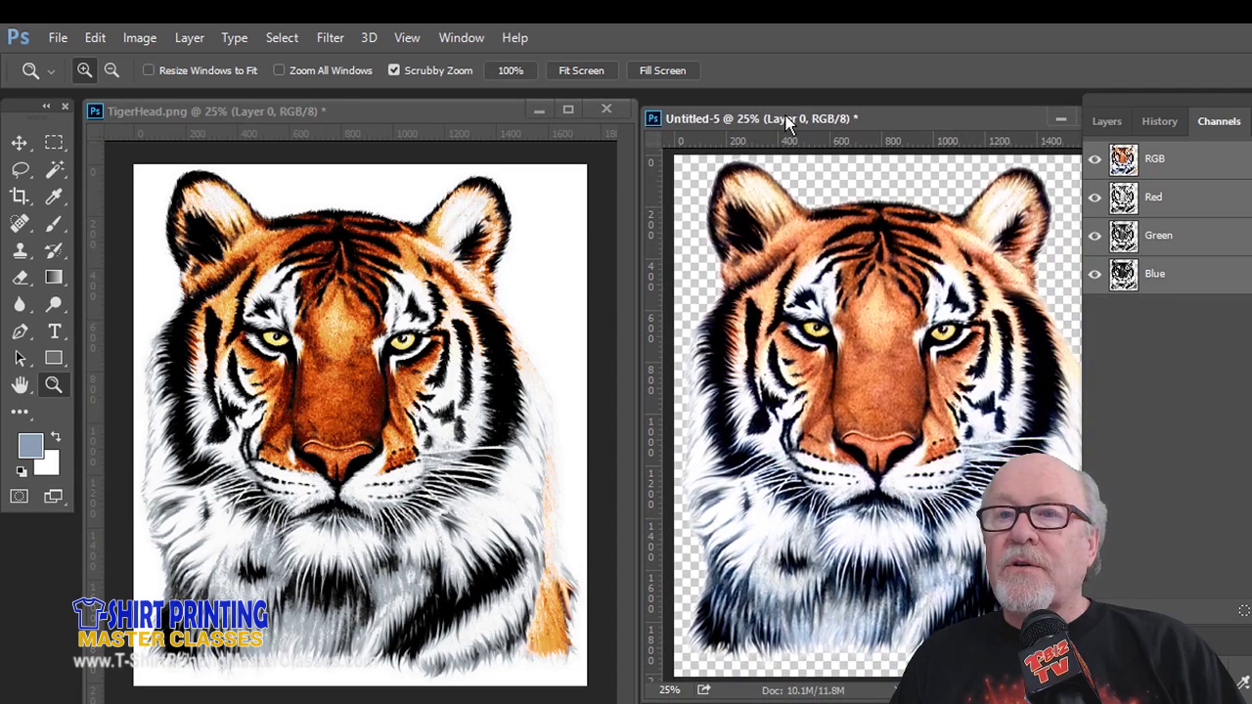
pyautogui.click(391, 114)
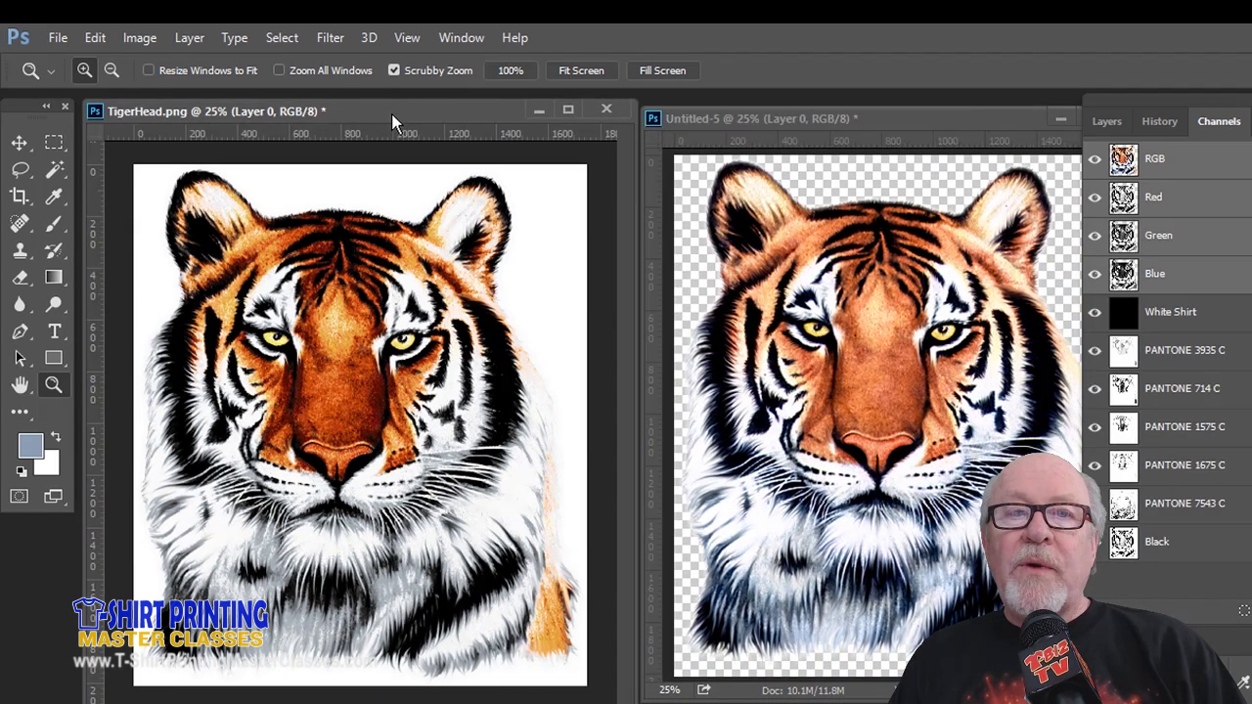
# Step: Change the PANTONE 714 C spot channel's ink to PANTONE 712 C
pyautogui.doubleClick(1127, 389)
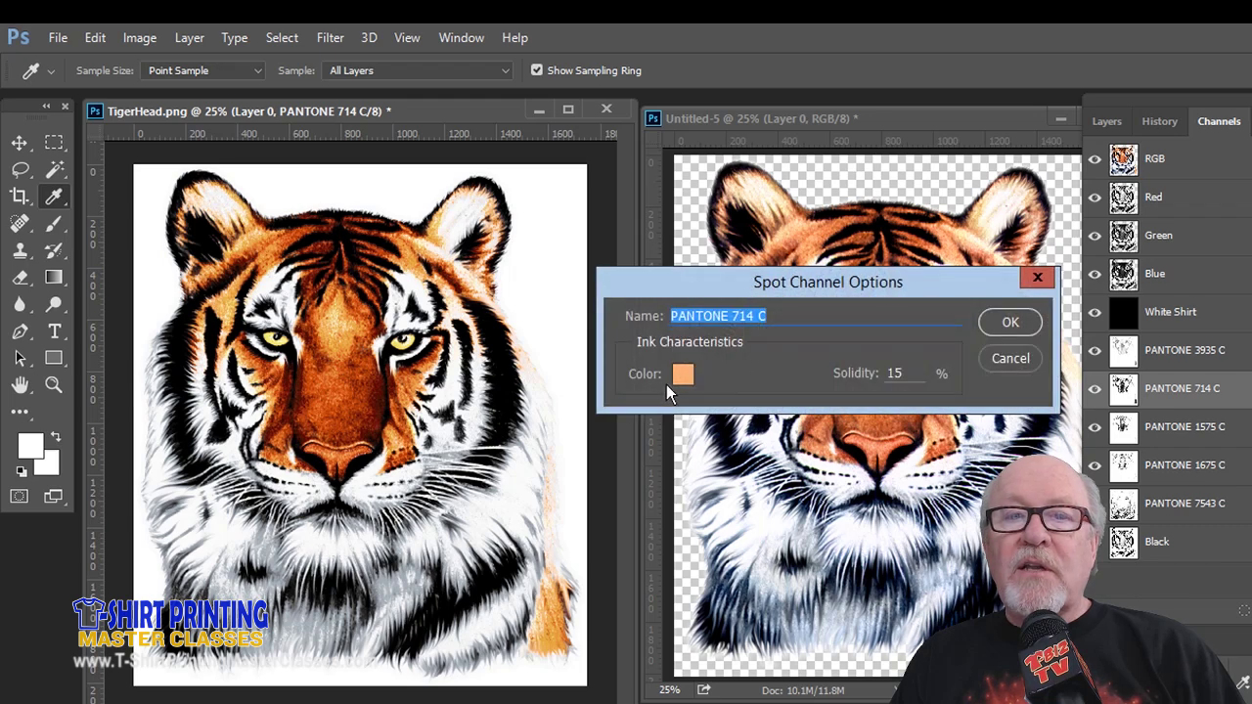
pyautogui.click(681, 377)
pyautogui.click(685, 332)
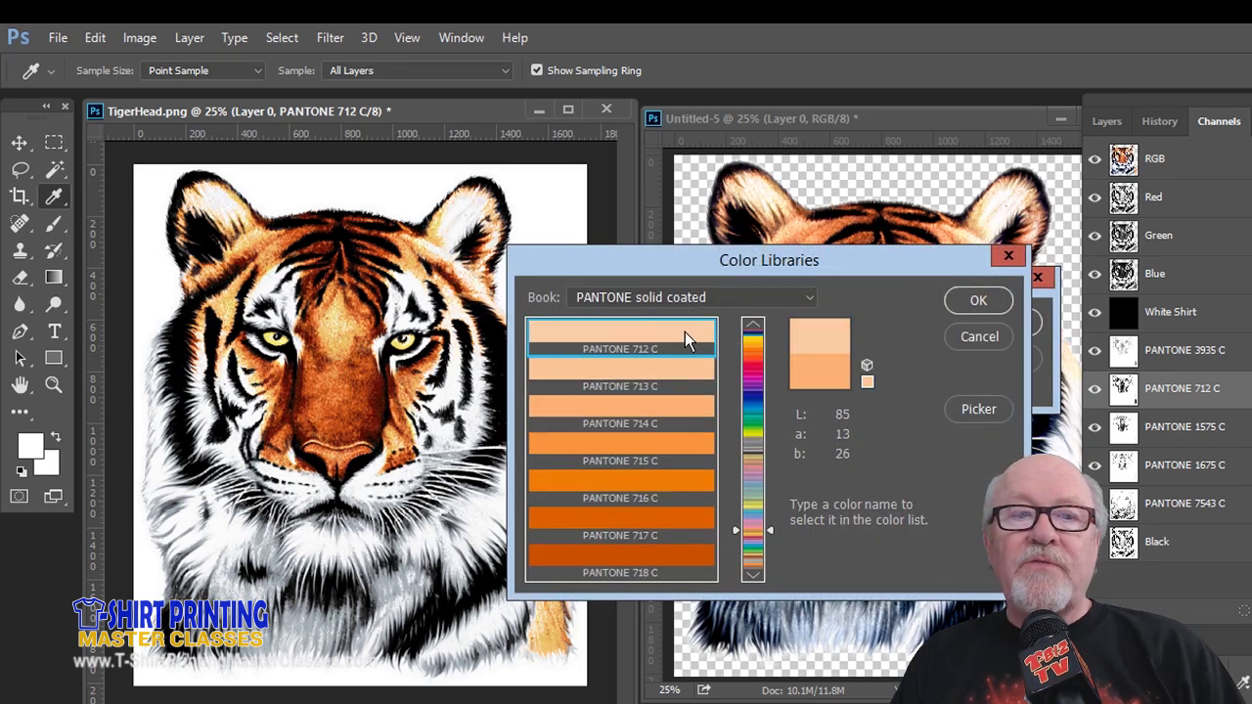
pyautogui.click(981, 301)
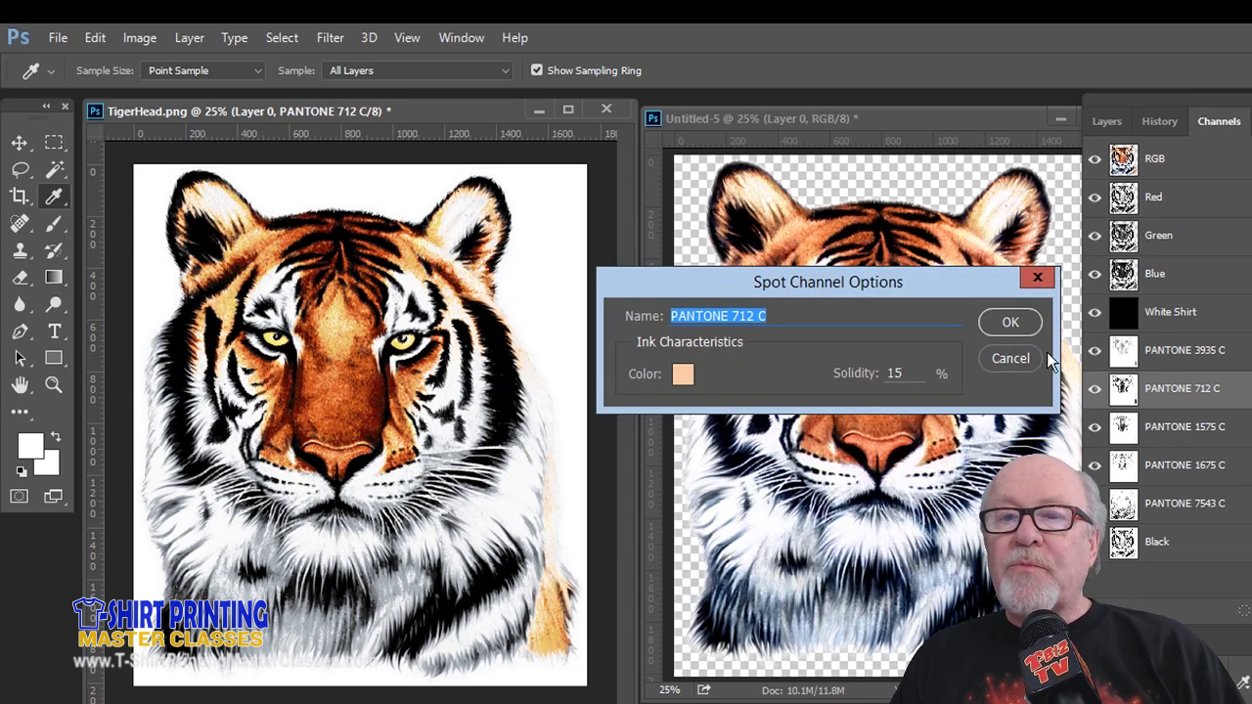
pyautogui.click(1009, 322)
# Step: Change the PANTONE 1575 C spot channel's ink to PANTONE 1565 C
pyautogui.doubleClick(1123, 427)
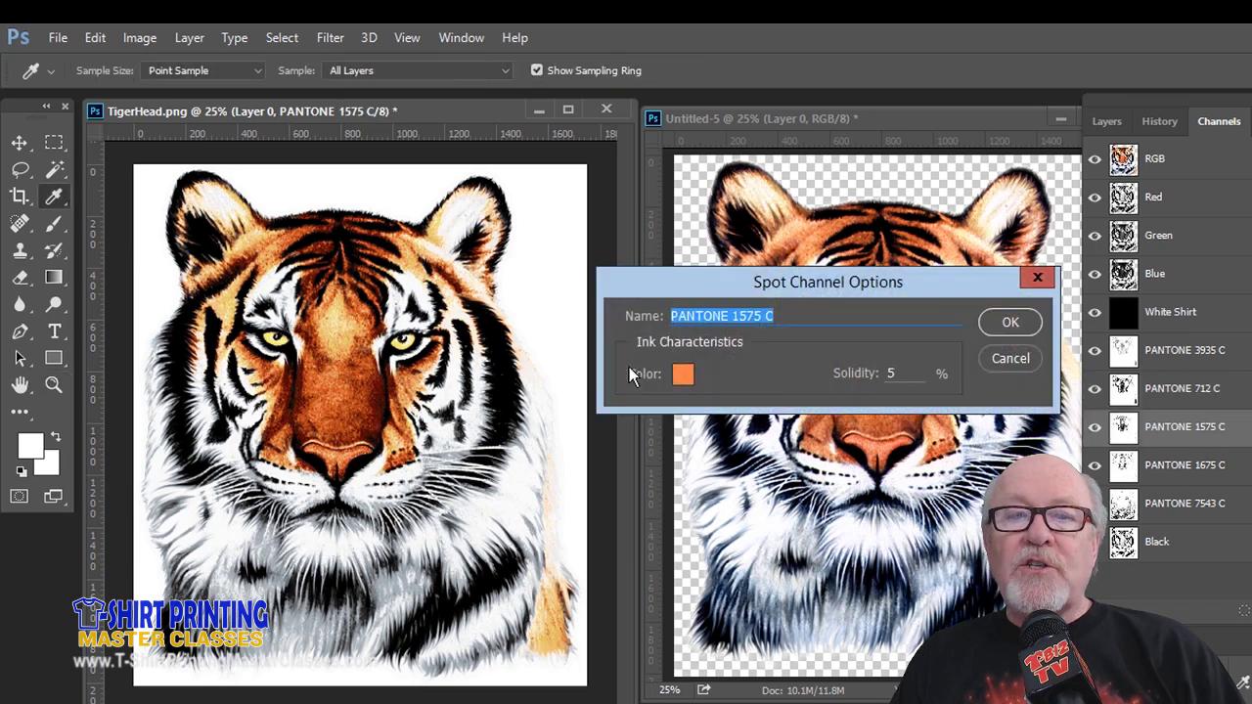
pyautogui.click(683, 376)
pyautogui.click(687, 375)
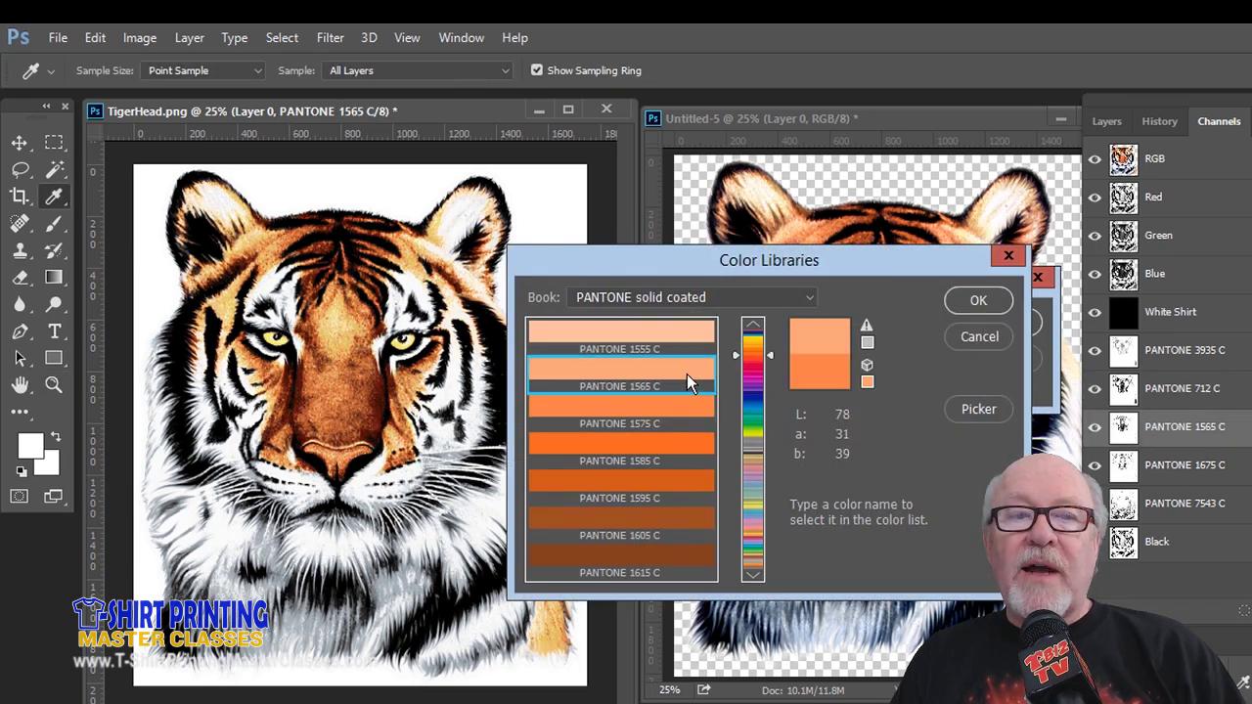
pyautogui.click(976, 301)
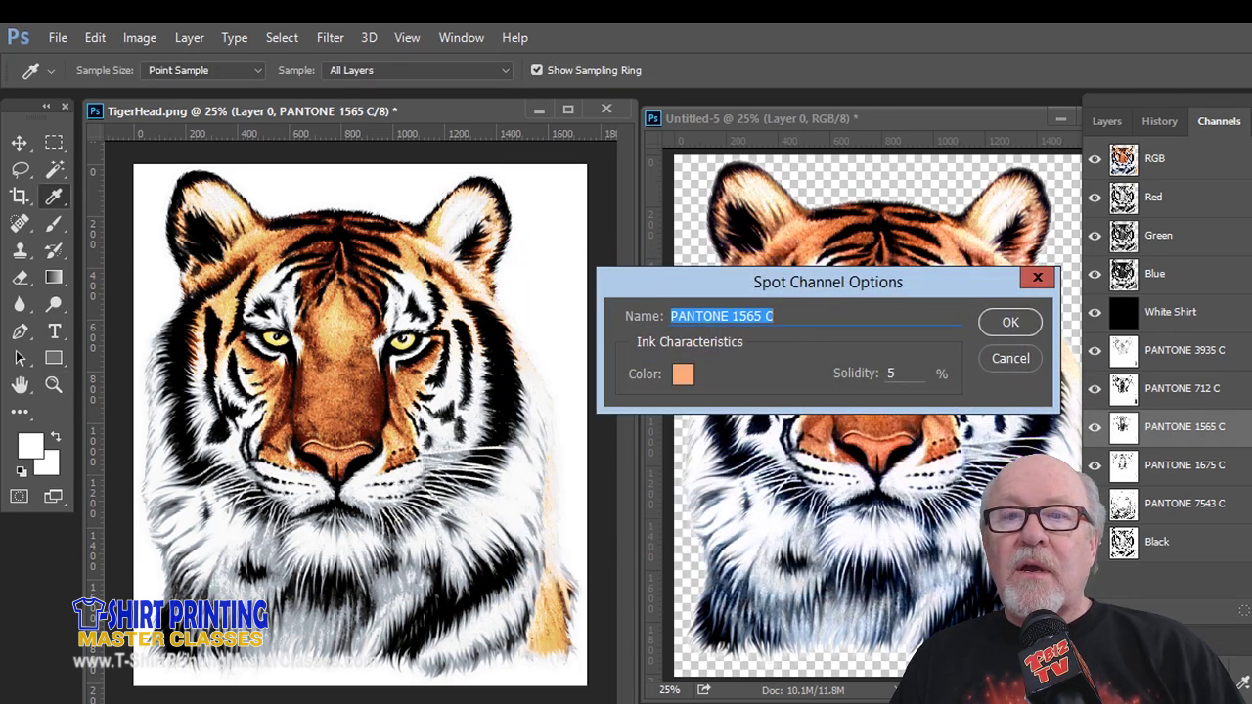
pyautogui.click(1010, 333)
pyautogui.press('z')
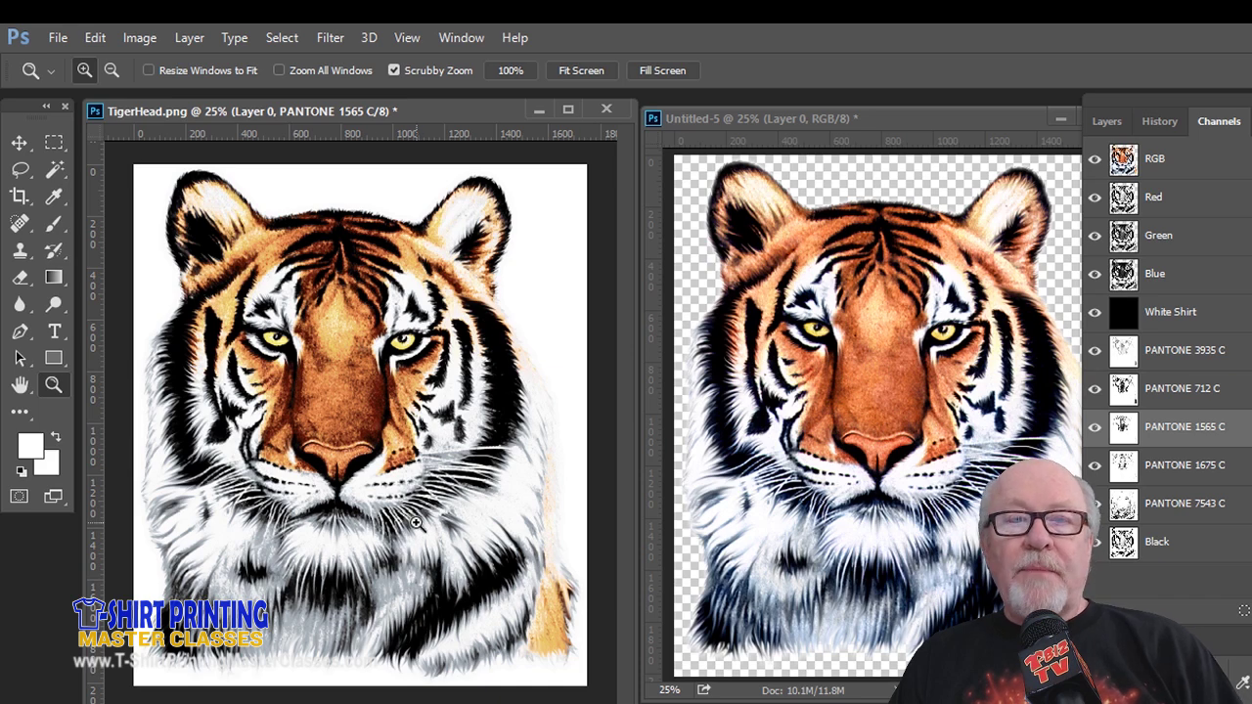